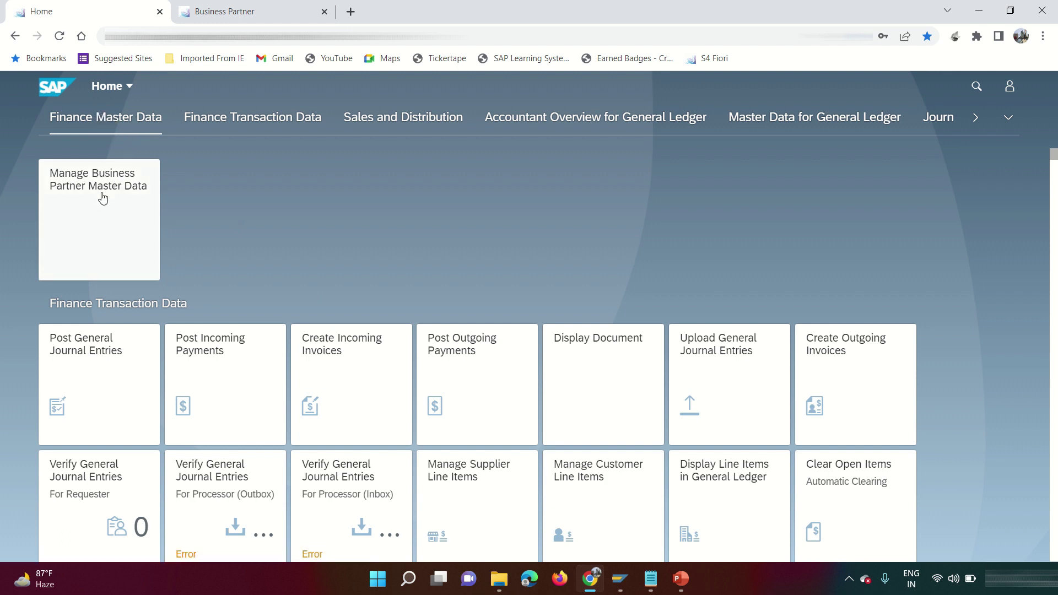
# Browse the launchpad tile groups from Finance Transaction Data through the General Ledger groups to Periodic Activities for General Ledger.
pyautogui.click(209, 122)
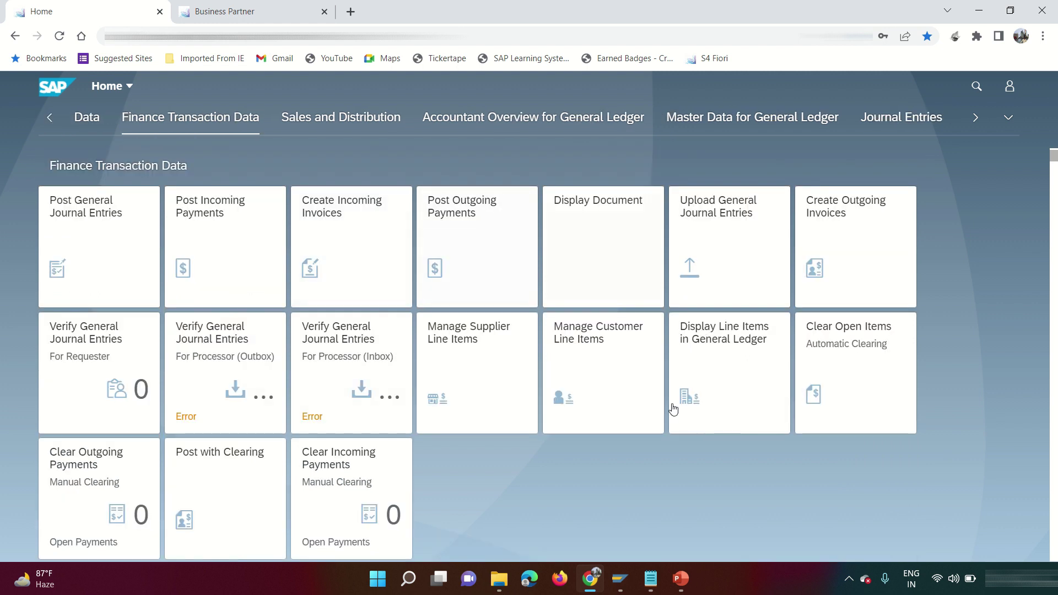
pyautogui.scroll(3, 383, 368)
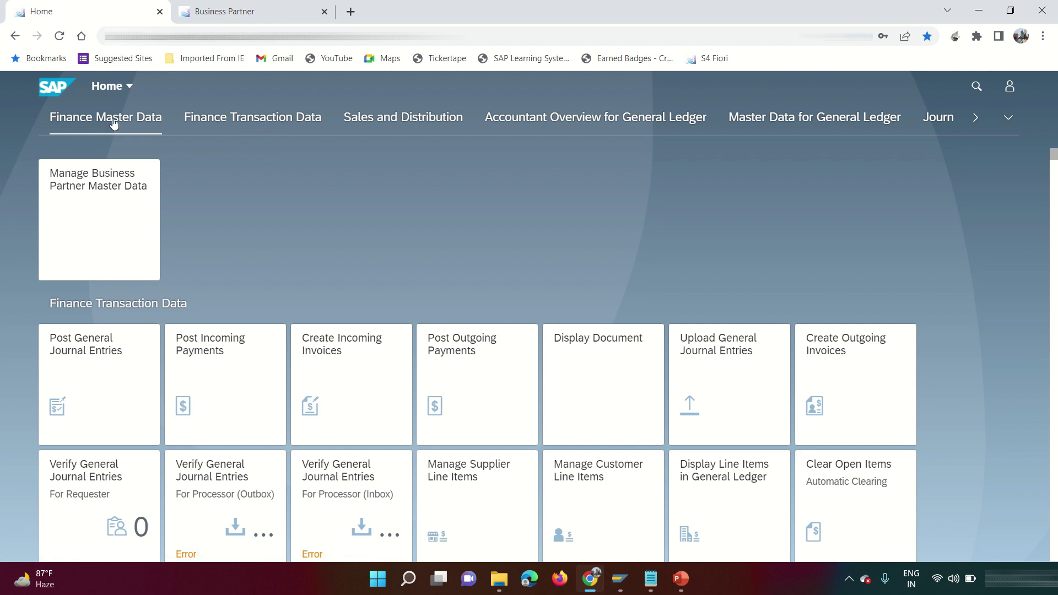
pyautogui.click(627, 127)
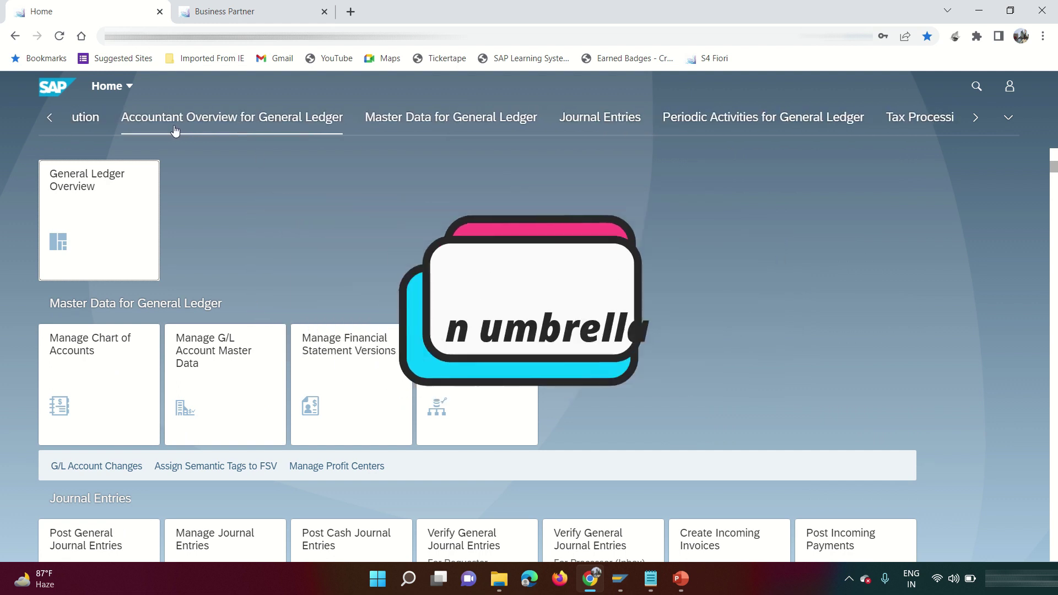
pyautogui.click(479, 118)
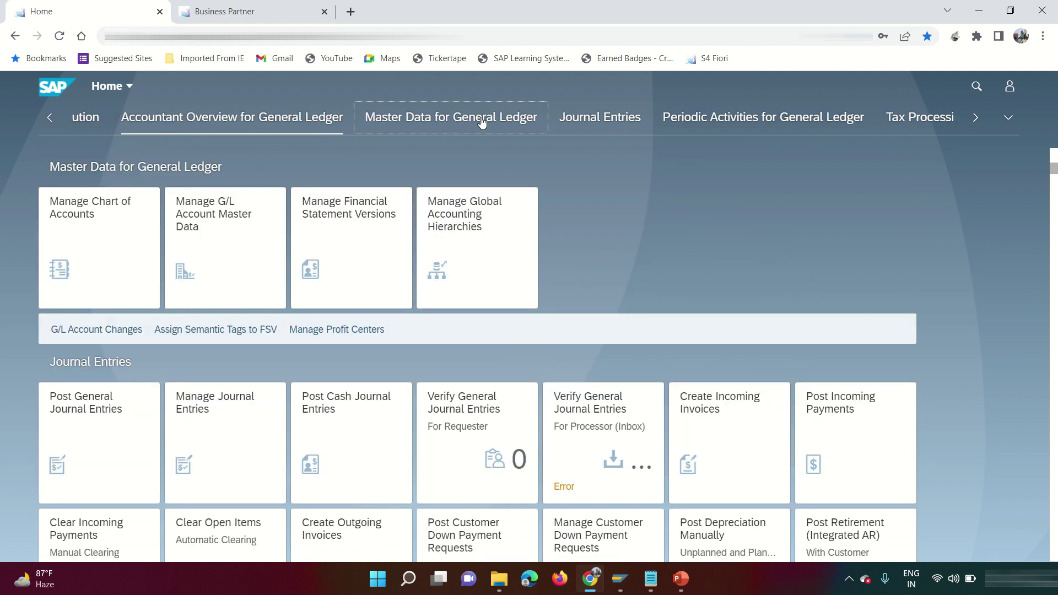
pyautogui.click(363, 116)
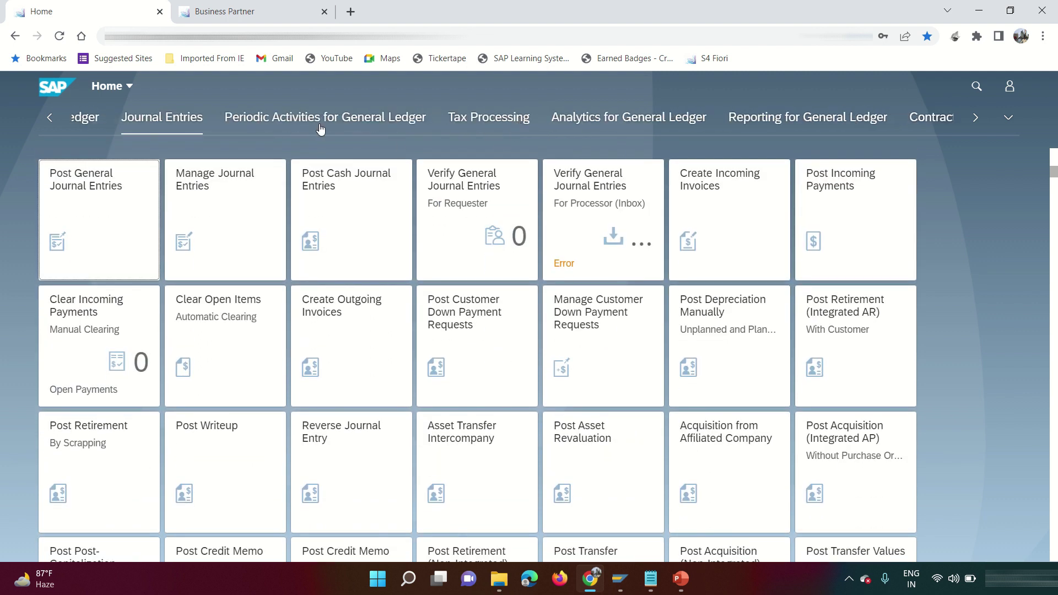
pyautogui.click(322, 126)
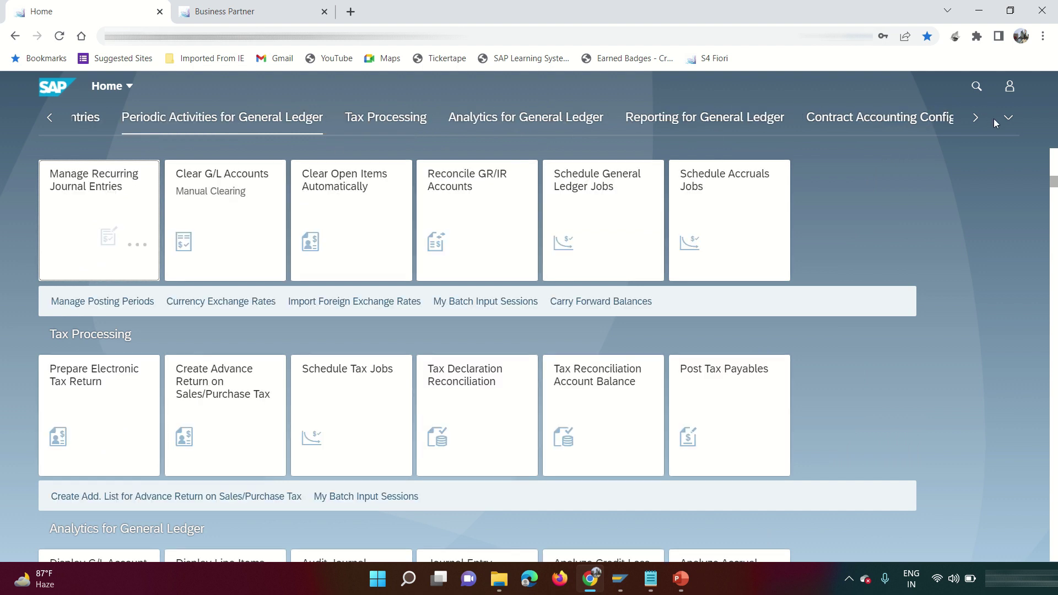
# Look through the full list of launchpad groups and return to the Finance Master Data group.
pyautogui.click(1008, 118)
pyautogui.scroll(-15, 876, 358)
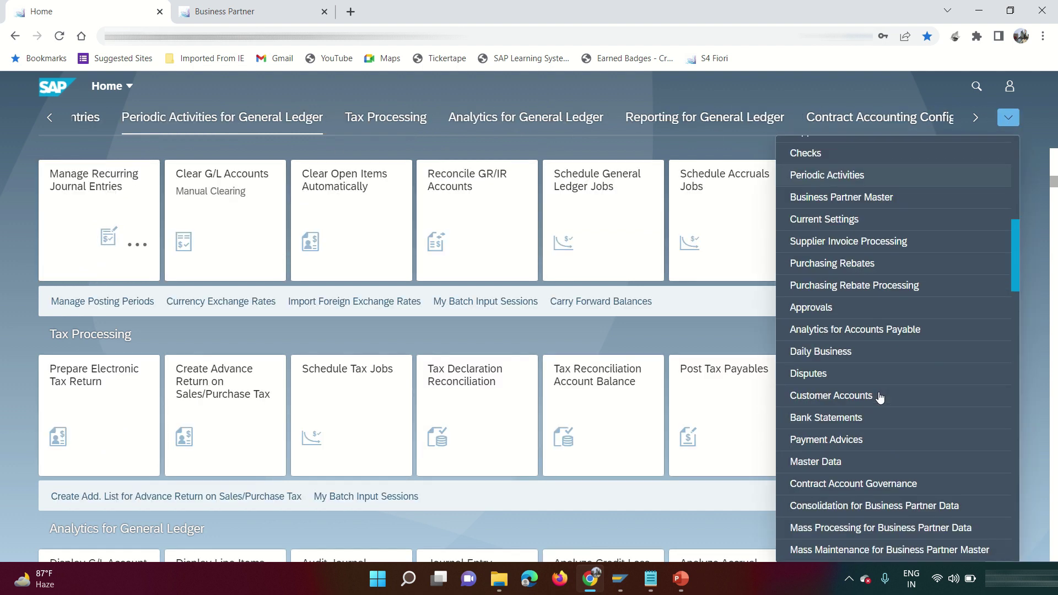
pyautogui.scroll(20, 880, 400)
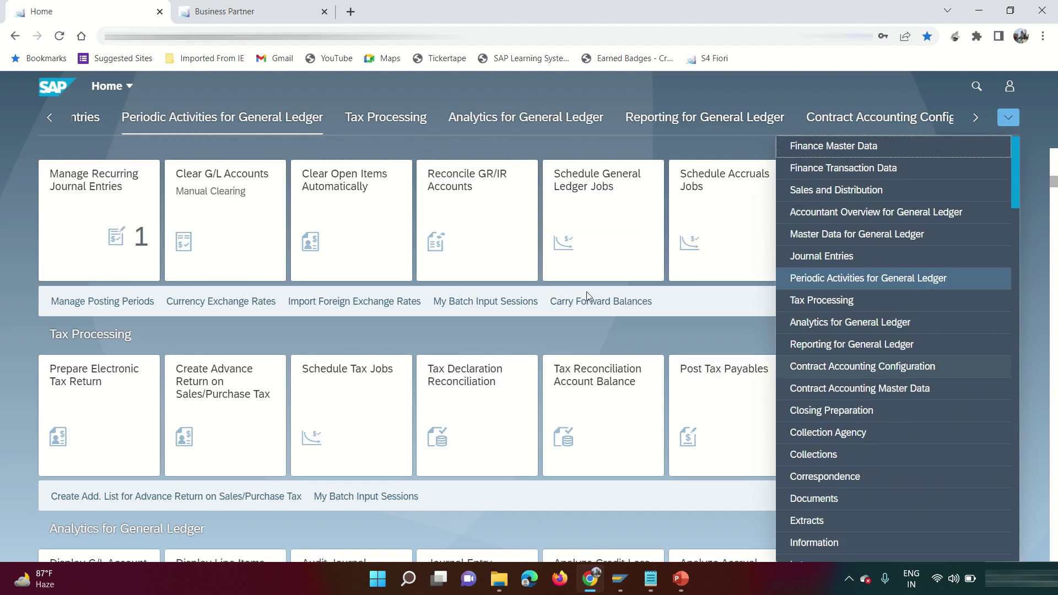
pyautogui.click(54, 116)
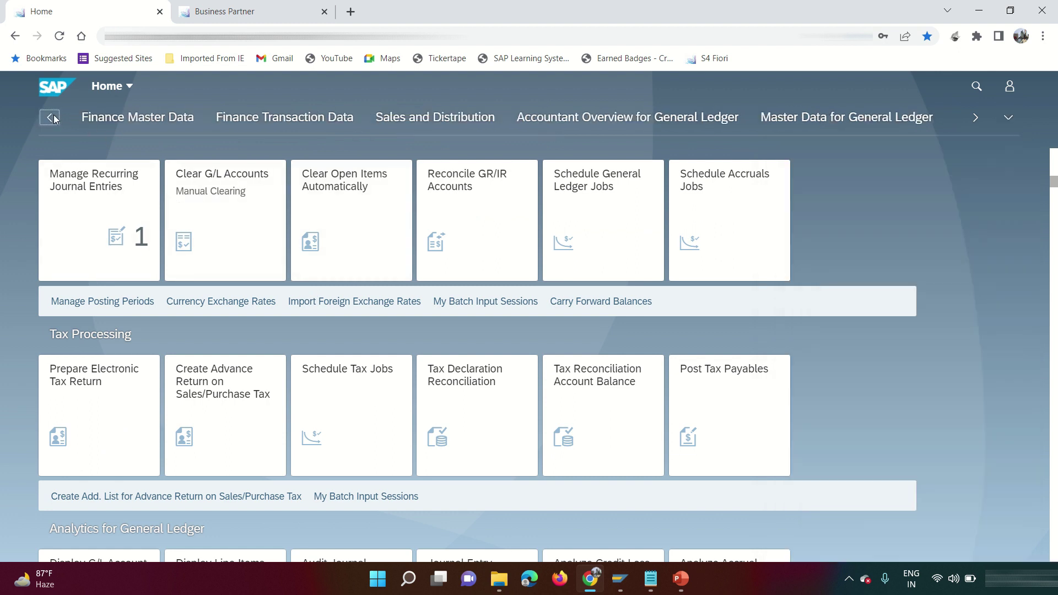
pyautogui.click(124, 123)
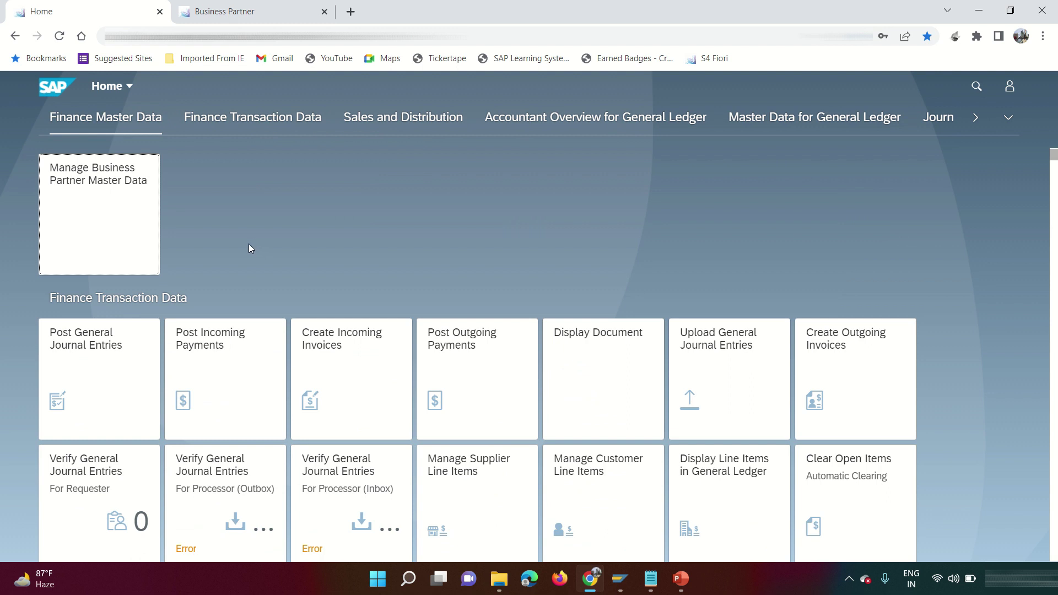
# Open Manage Business Partner Master Data and list all business partners without any filter values.
pyautogui.click(109, 207)
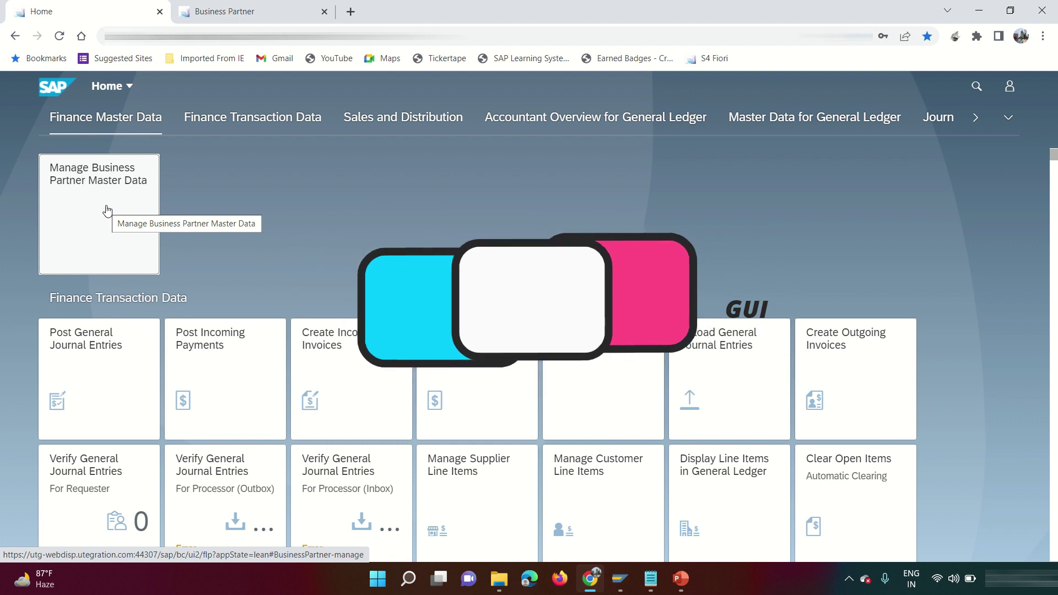
pyautogui.click(123, 216)
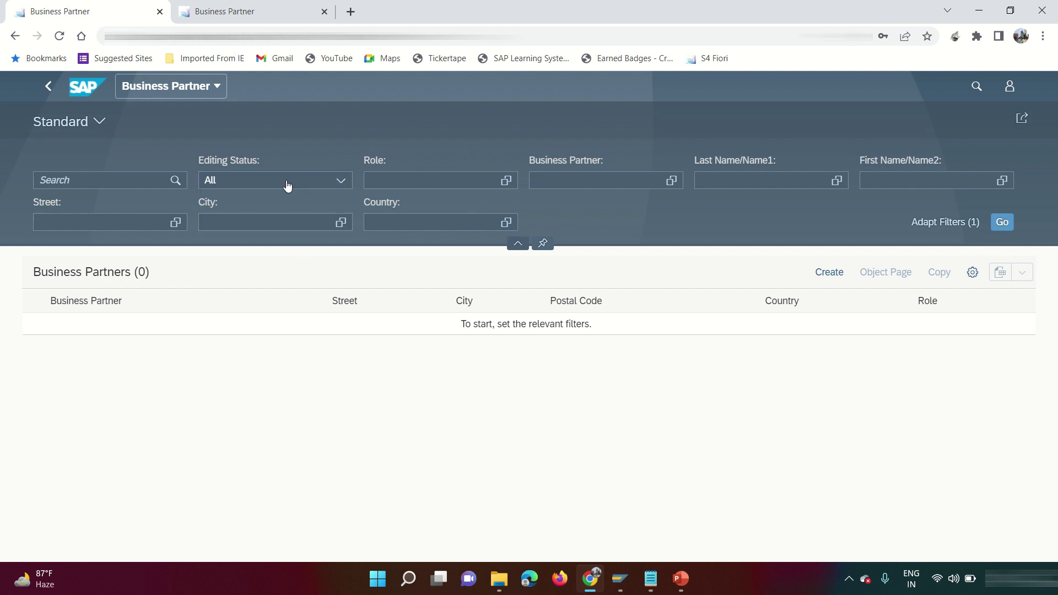
pyautogui.click(1008, 226)
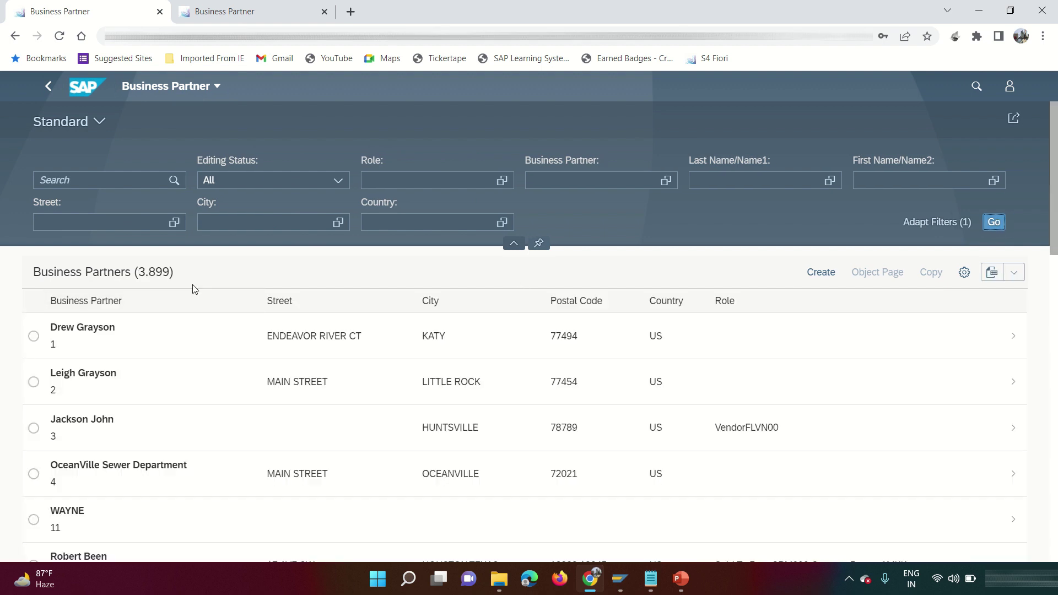
pyautogui.moveTo(139, 274); pyautogui.dragTo(170, 273)
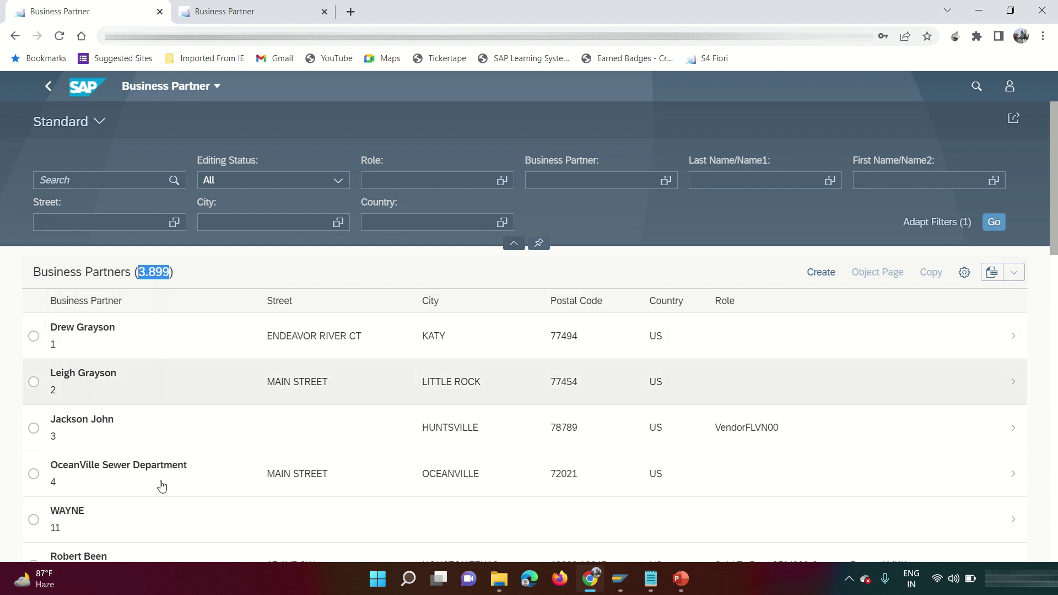
pyautogui.scroll(-5, 208, 479)
pyautogui.scroll(5, 274, 461)
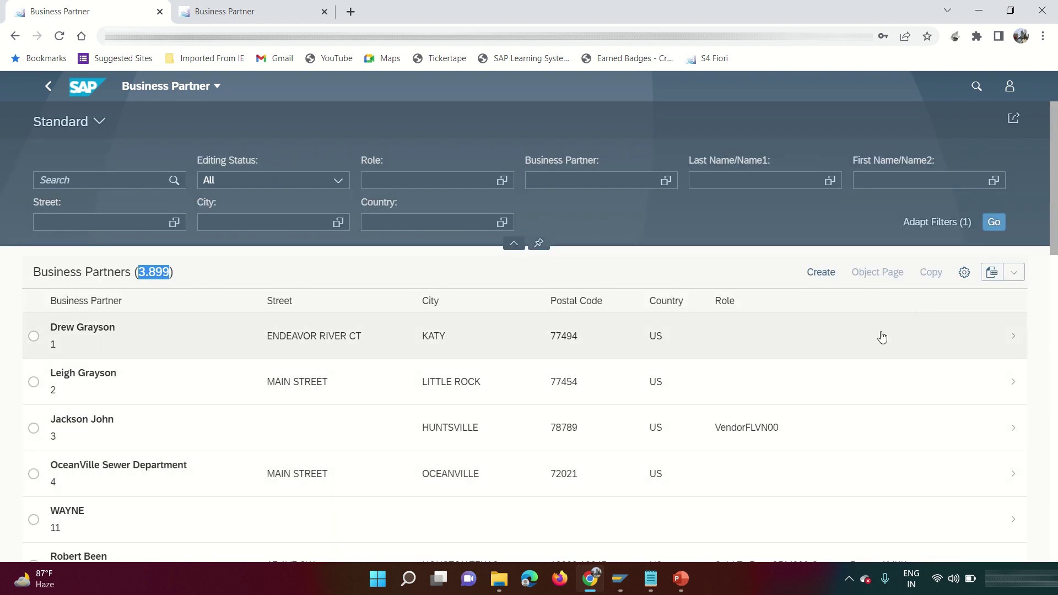
# Start an export of the business partner list and cancel it.
pyautogui.click(992, 273)
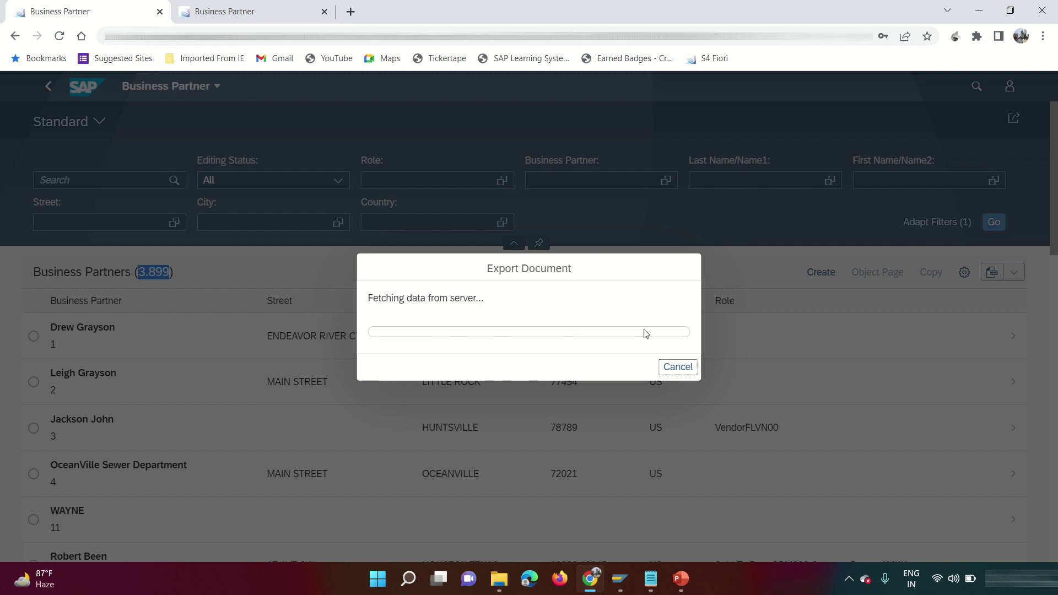
pyautogui.click(675, 373)
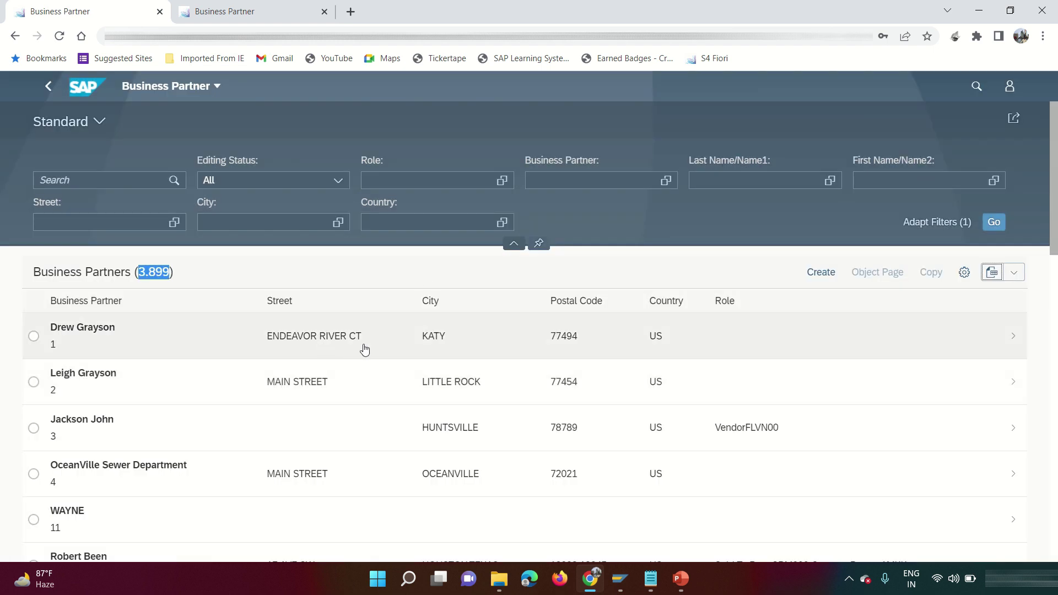
pyautogui.click(608, 281)
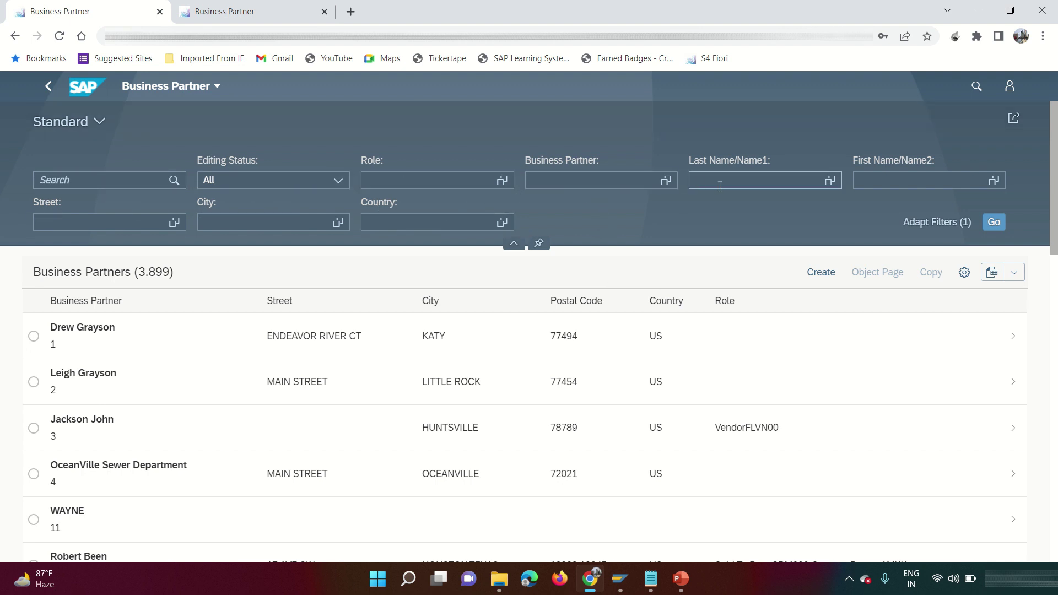
# Search the business partners for "Test" and review the matching entries.
pyautogui.click(91, 182)
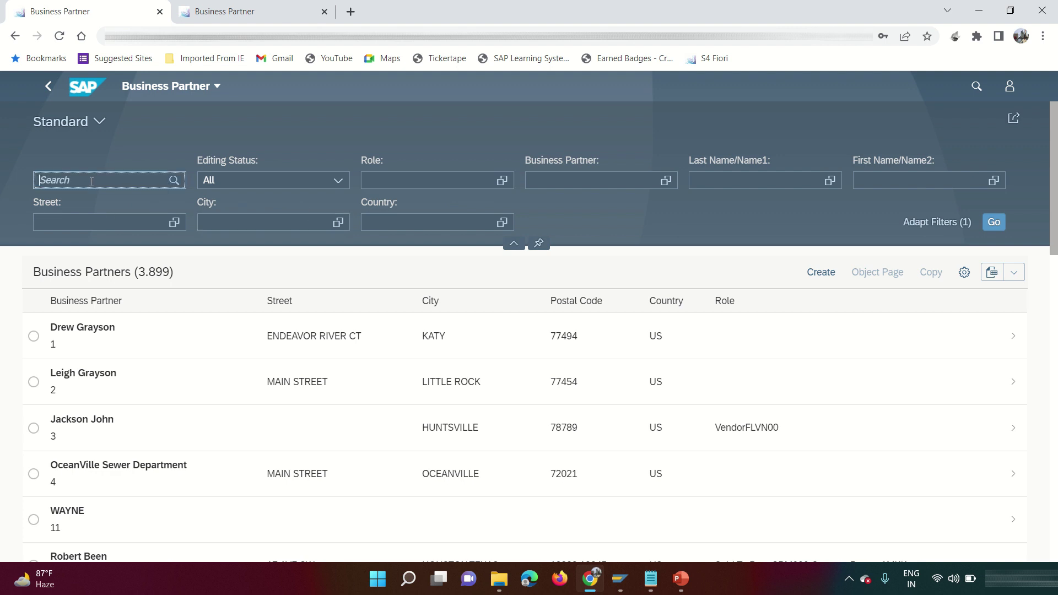
pyautogui.write('Test')
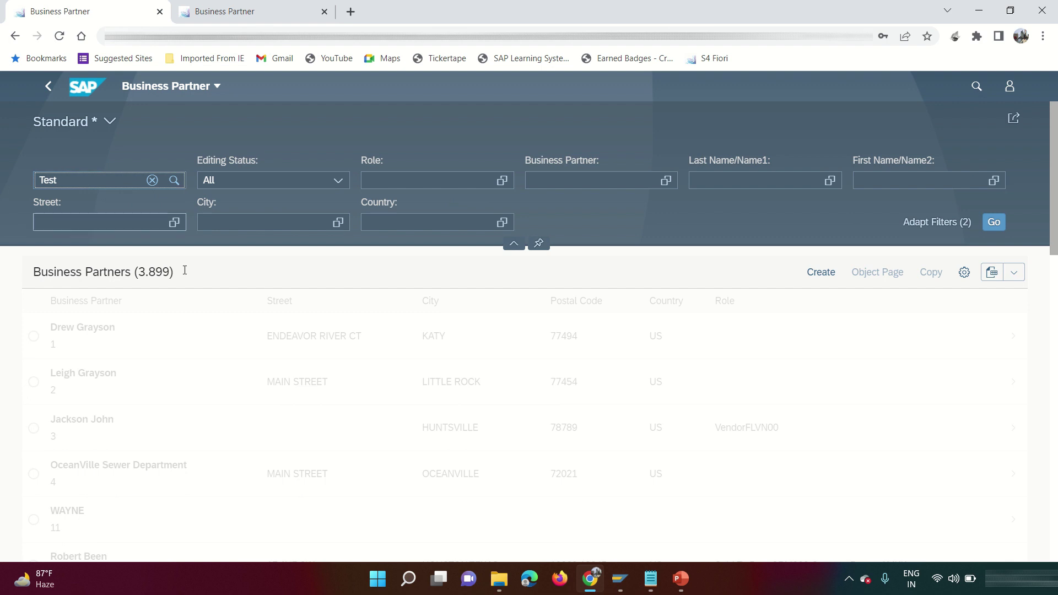
pyautogui.click(994, 221)
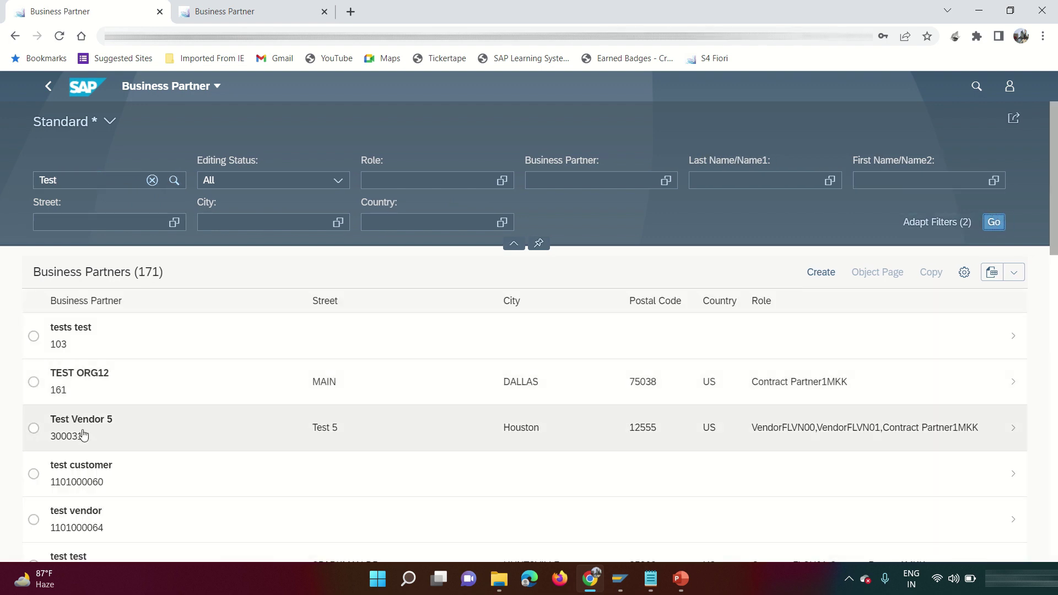
pyautogui.scroll(-2, 158, 467)
pyautogui.scroll(2, 139, 316)
pyautogui.moveTo(160, 274); pyautogui.dragTo(135, 274)
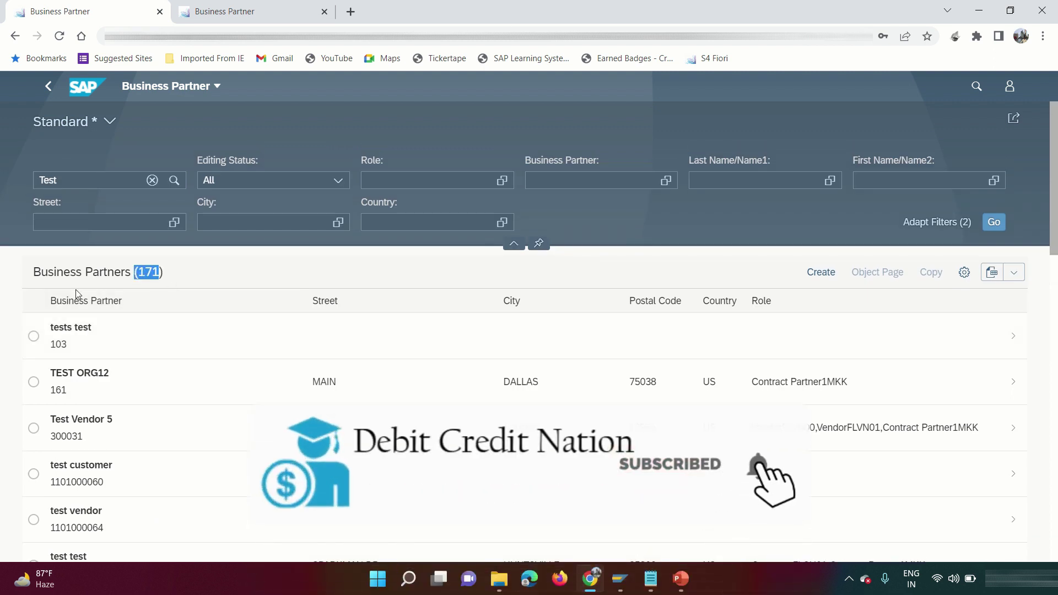
# Clear the search term and list the business partners whose country contains GB.
pyautogui.click(152, 180)
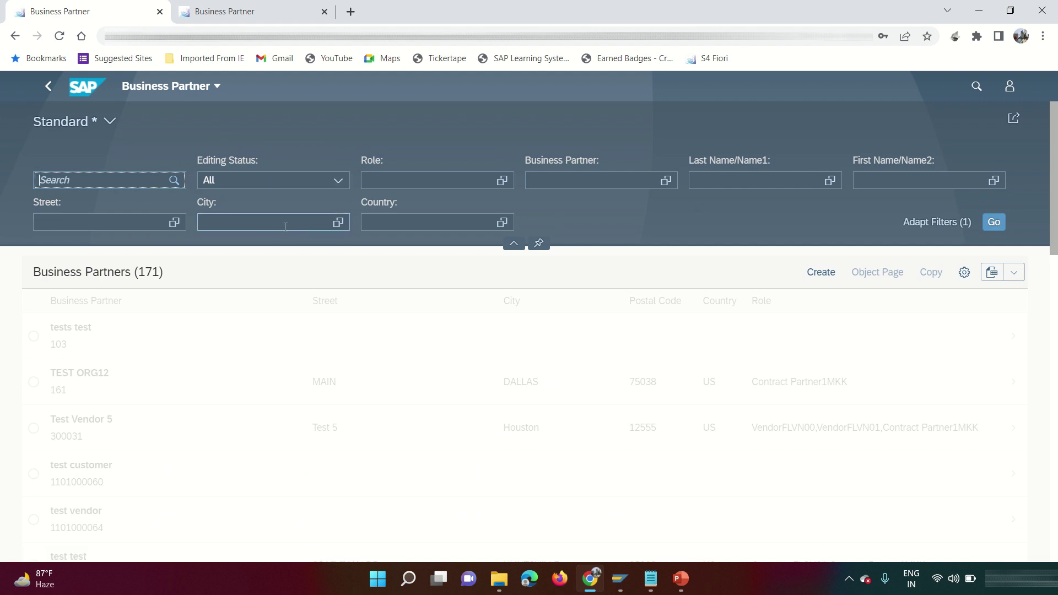
pyautogui.click(424, 223)
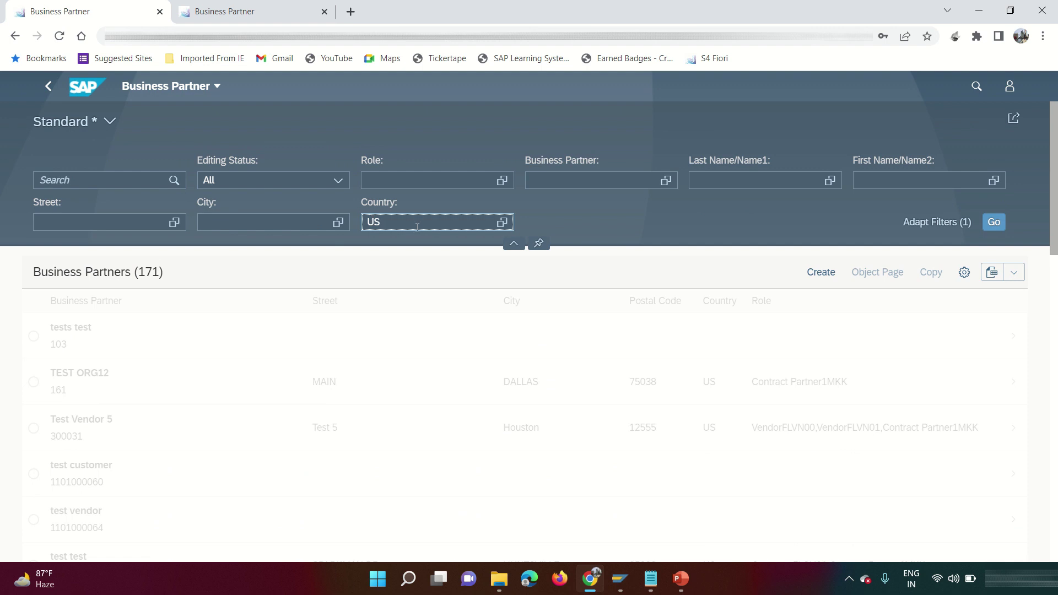
pyautogui.press('BackSpace')
pyautogui.press('BackSpace')
pyautogui.click(503, 223)
pyautogui.click(500, 189)
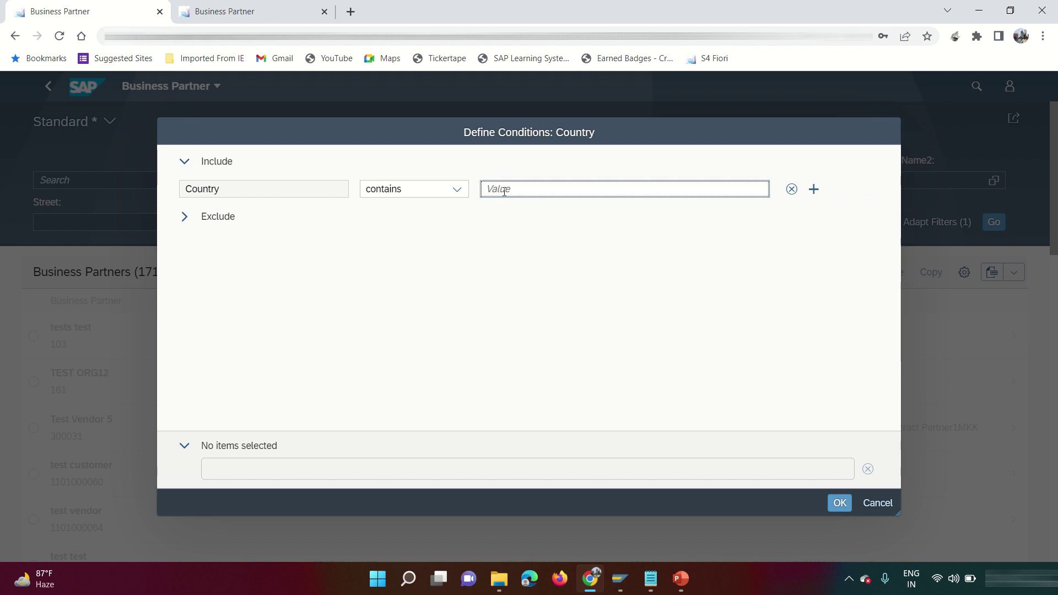
pyautogui.write('GB')
pyautogui.click(838, 502)
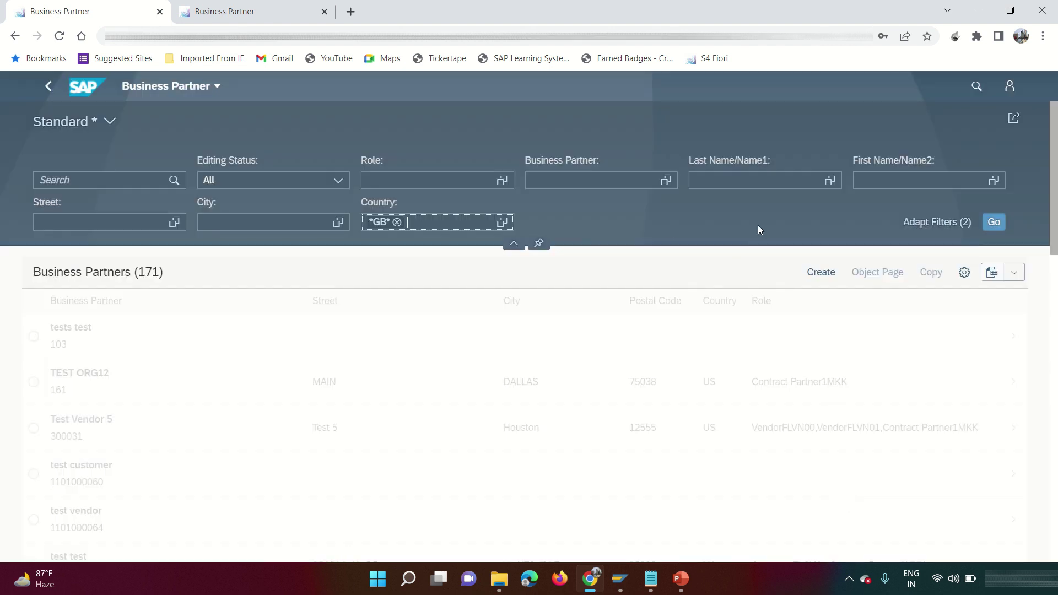
pyautogui.click(993, 223)
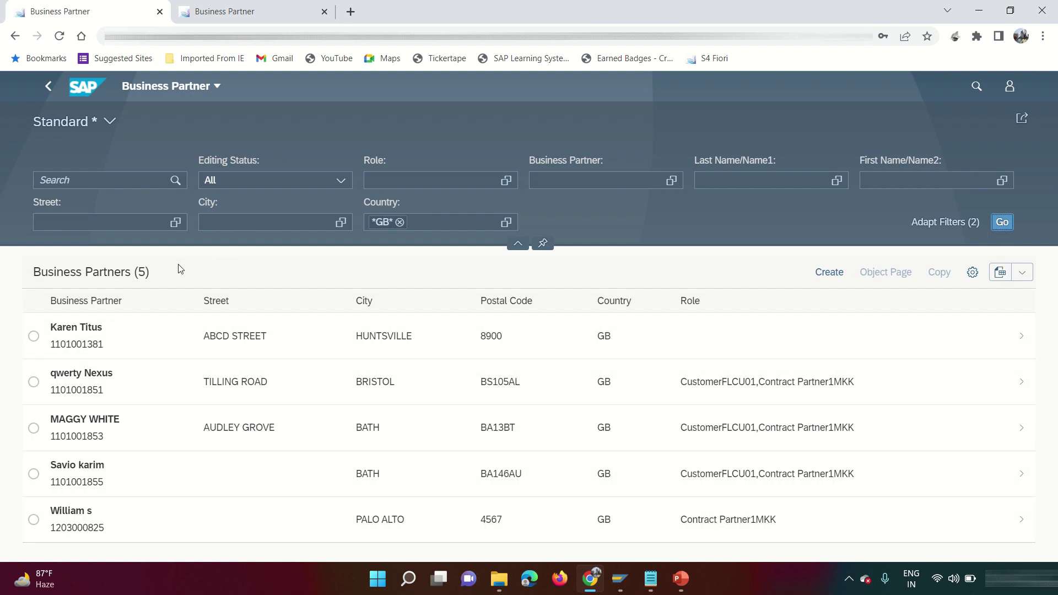
# Clear the country condition and look through the additional filter categories available under Adapt Filters.
pyautogui.click(399, 222)
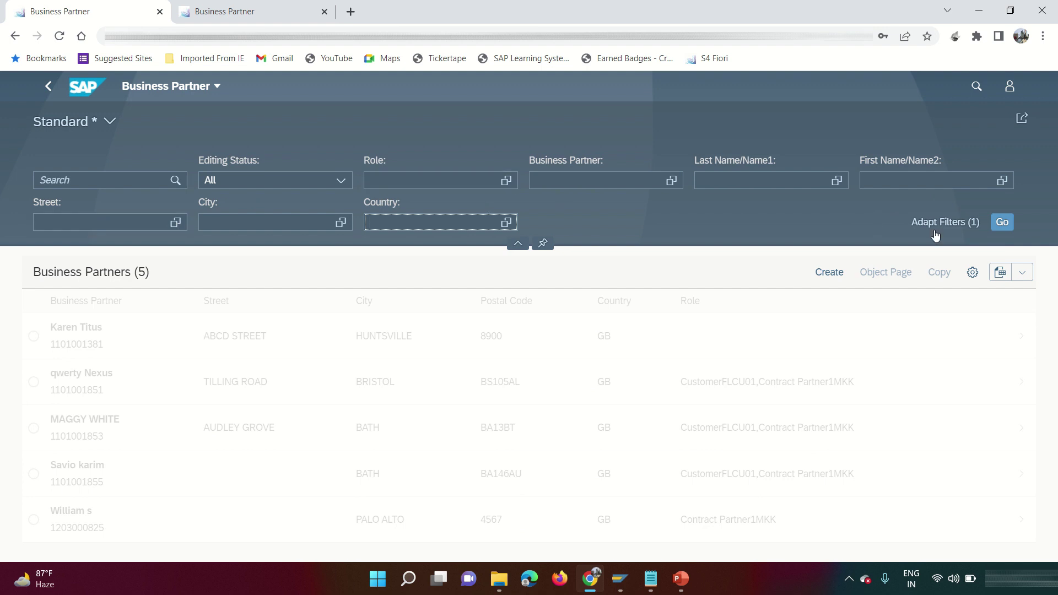
pyautogui.click(959, 222)
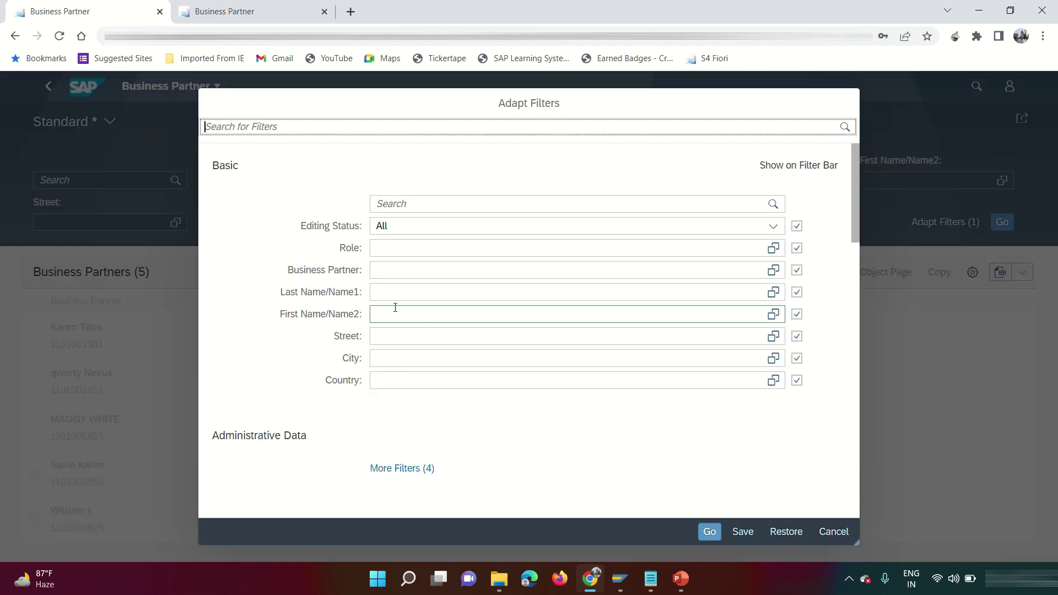
pyautogui.scroll(-5, 419, 363)
pyautogui.scroll(-2, 437, 393)
pyautogui.scroll(8, 436, 392)
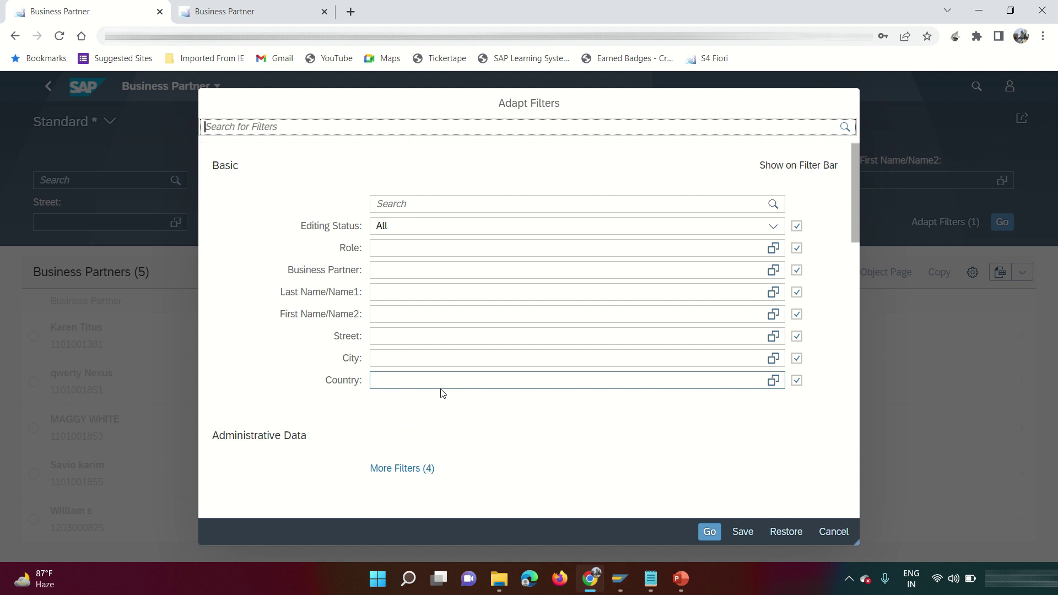
pyautogui.scroll(-5, 288, 359)
pyautogui.scroll(5, 441, 361)
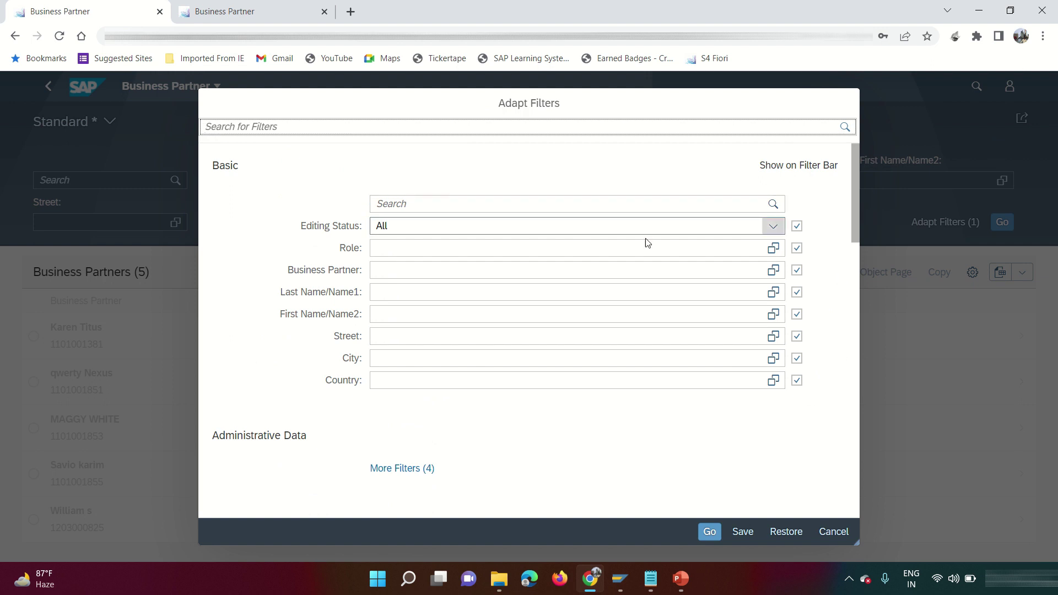
pyautogui.scroll(-1, 302, 392)
pyautogui.scroll(-3, 302, 392)
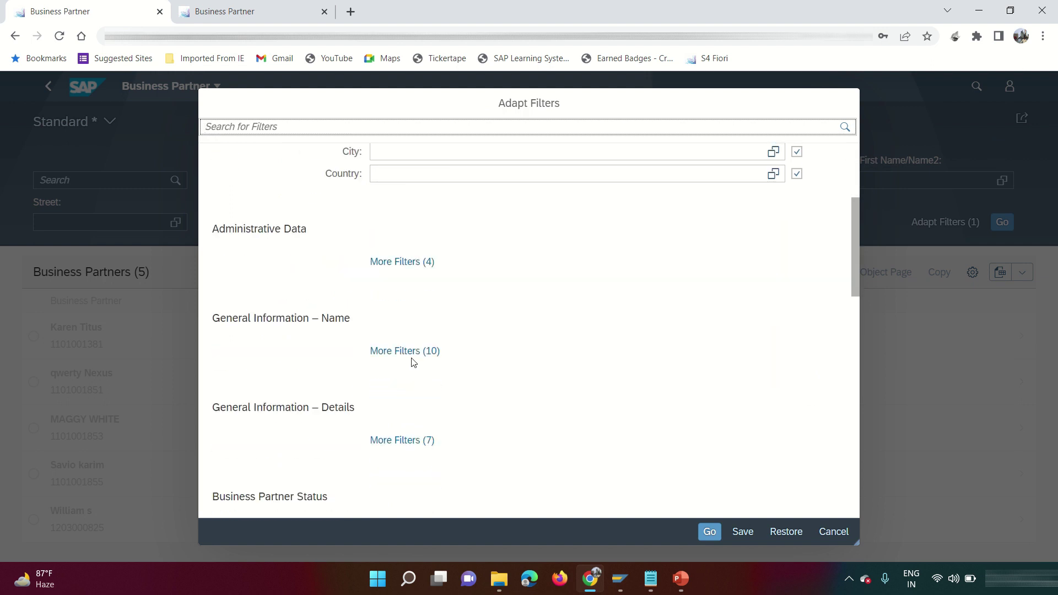
# Add the Name 1 and Name 2 filters from the General Information – Name category.
pyautogui.click(410, 355)
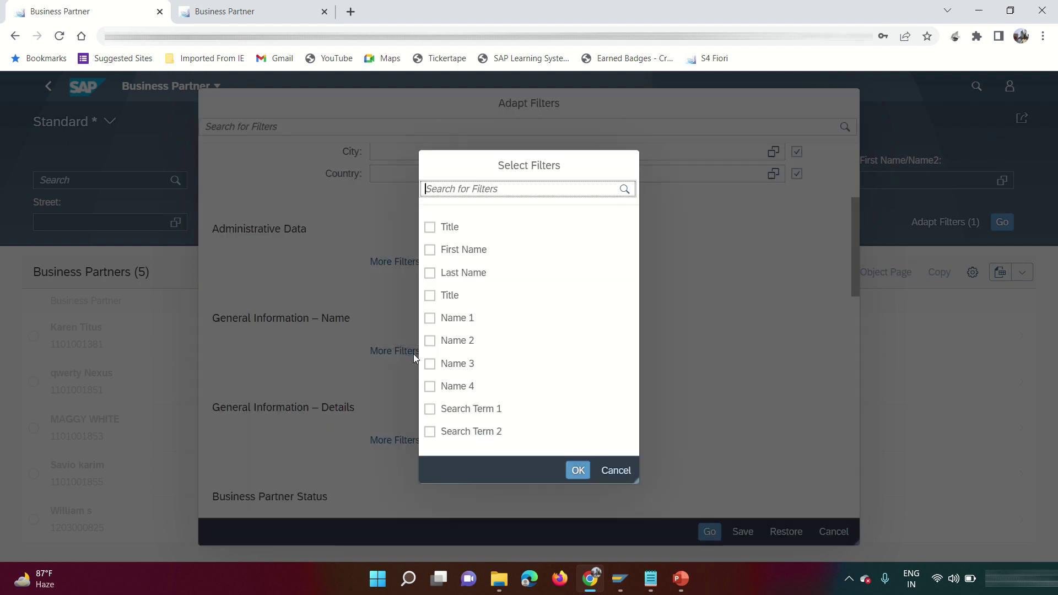
pyautogui.click(430, 319)
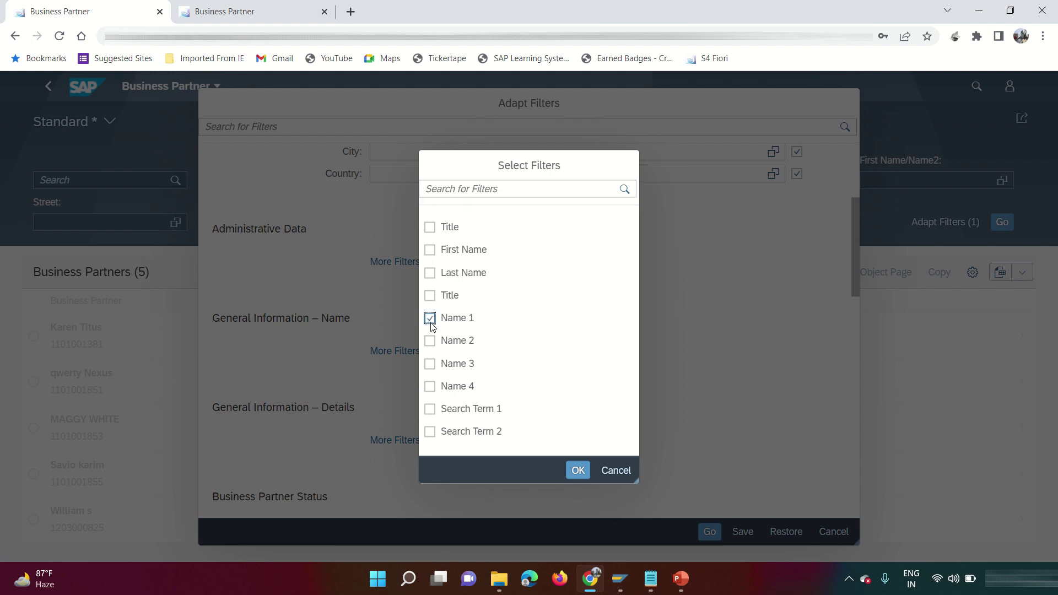
pyautogui.click(578, 472)
pyautogui.scroll(-7, 409, 431)
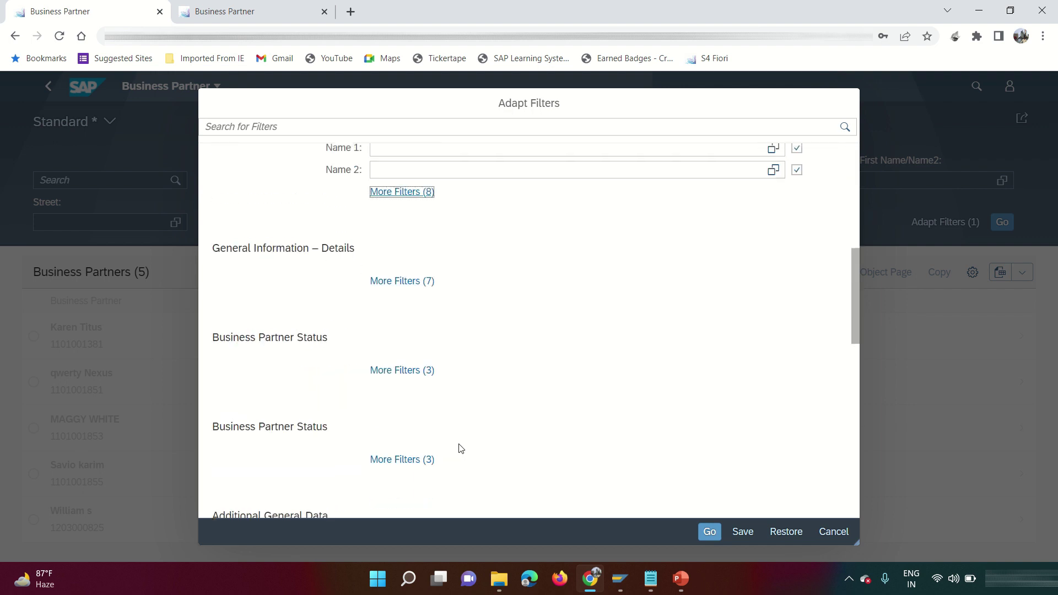
# Apply the adapted filters so that Name 1 and Name 2 are available for the business partner list.
pyautogui.scroll(3, 533, 411)
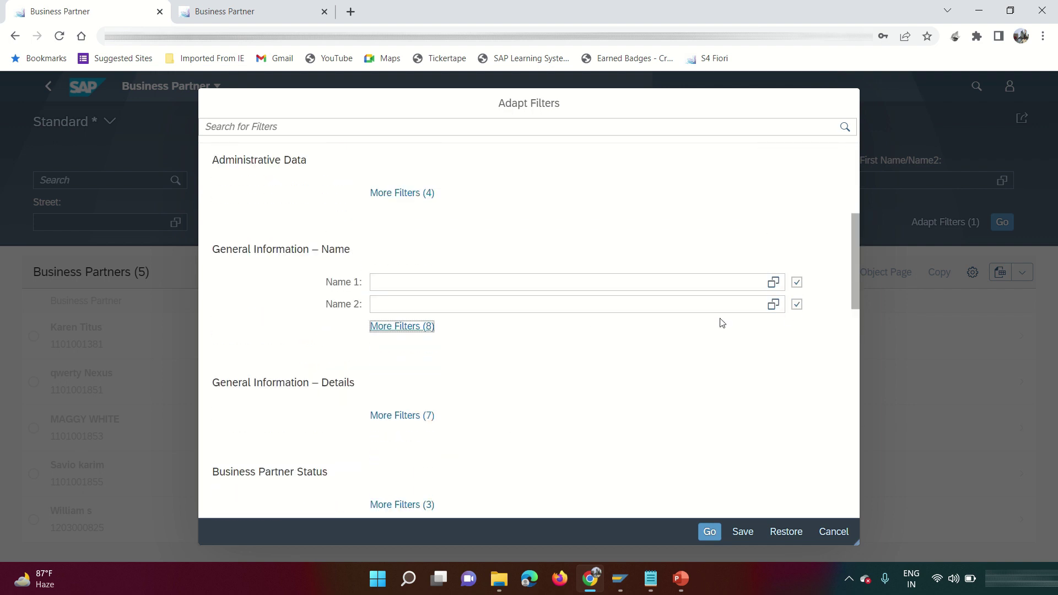
pyautogui.press('Return')
pyautogui.click(570, 224)
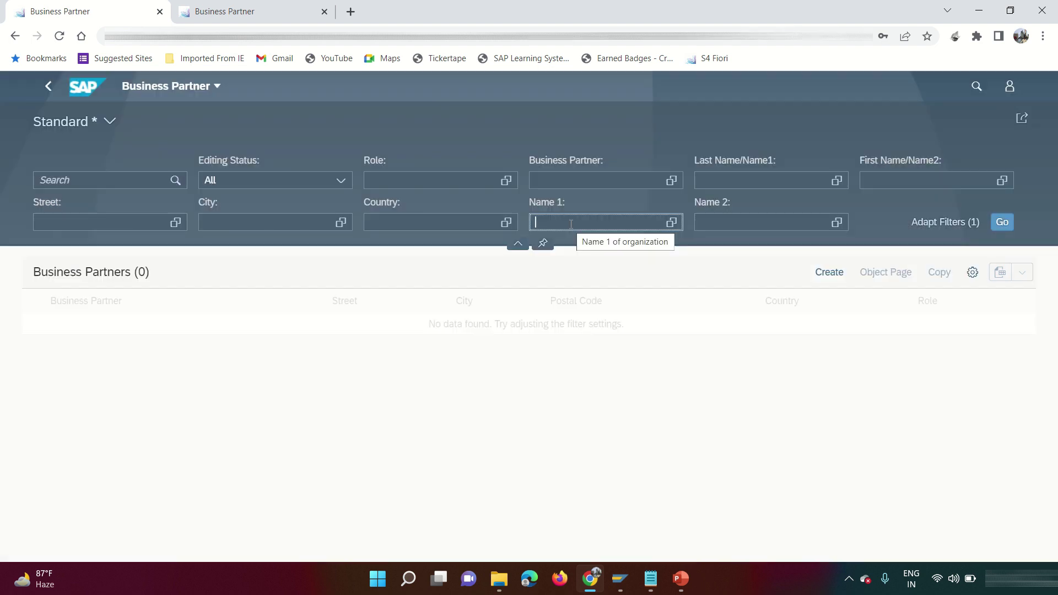
# Switch to Notepad, copy the customer number from New Text Document.txt, and return to the Business Partner list.
pyautogui.click(651, 578)
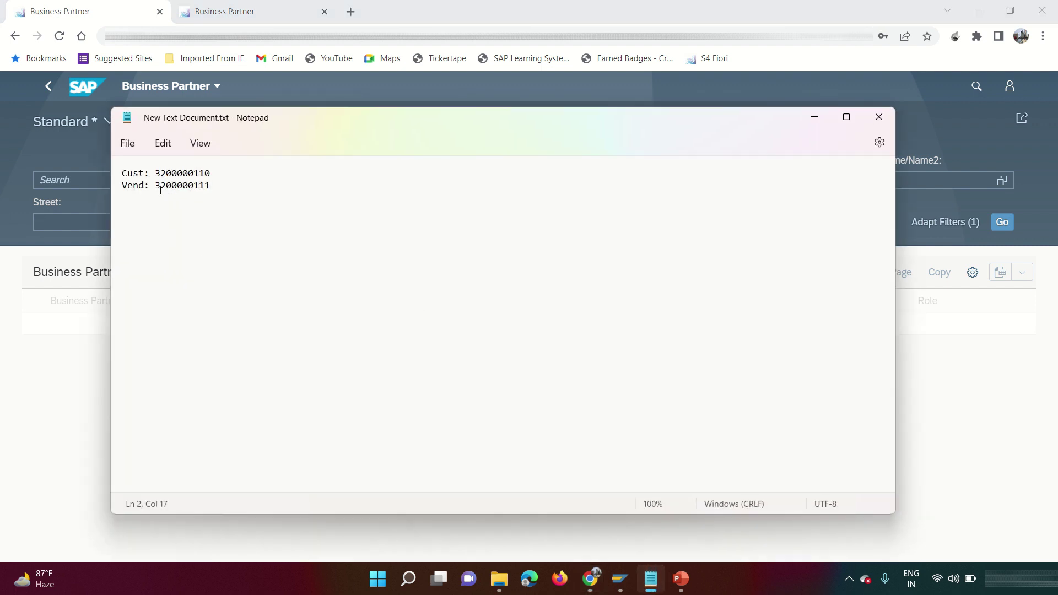
pyautogui.doubleClick(179, 174)
pyautogui.hotkey('ctrl', 'c')
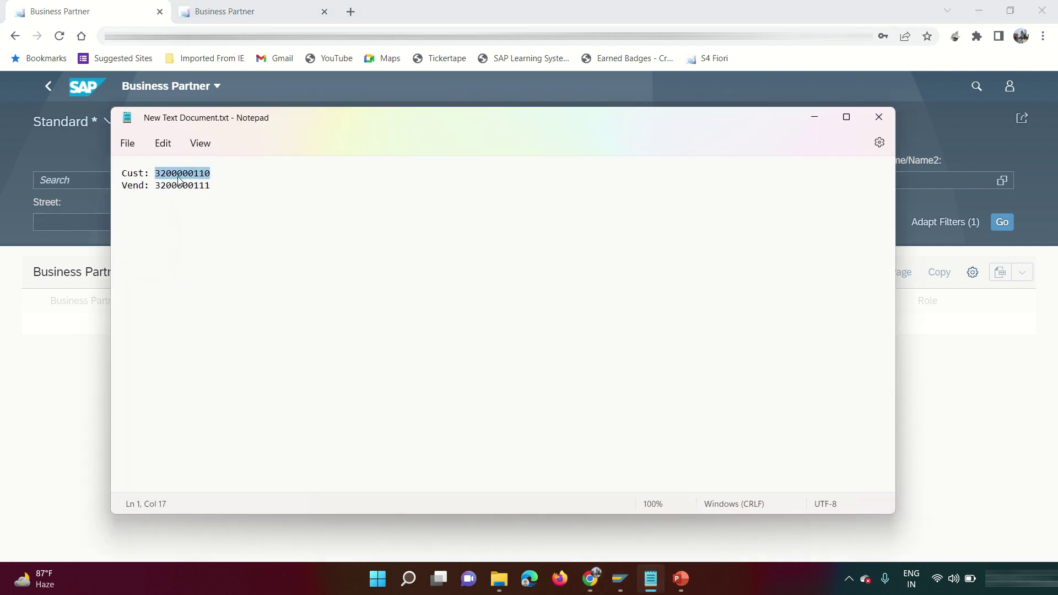
pyautogui.click(814, 116)
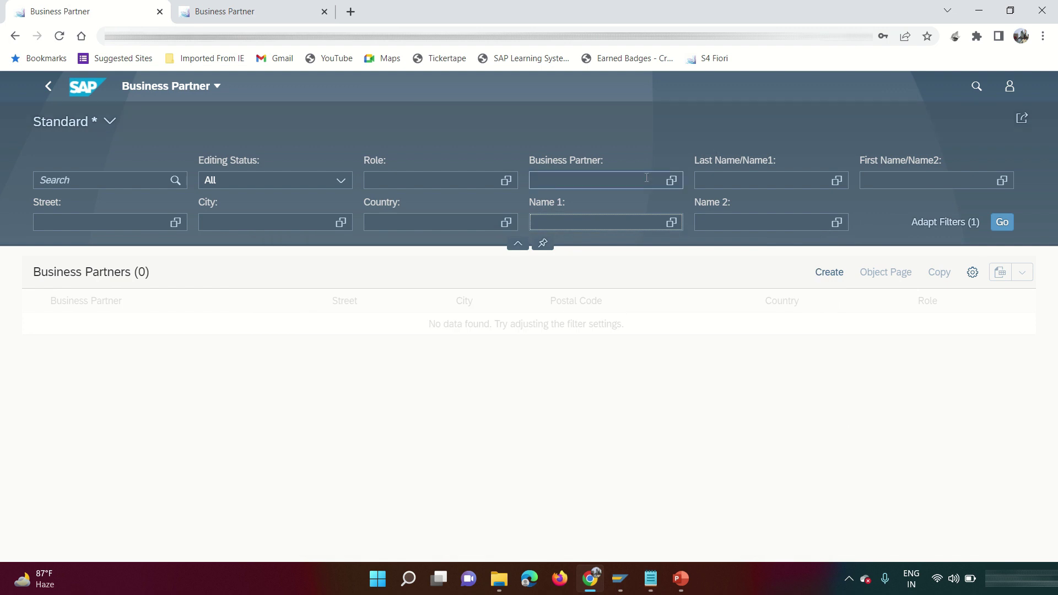
# Filter the Business Partner field with a between condition from the noted customer number to the vendor number, and list the matches.
pyautogui.click(671, 182)
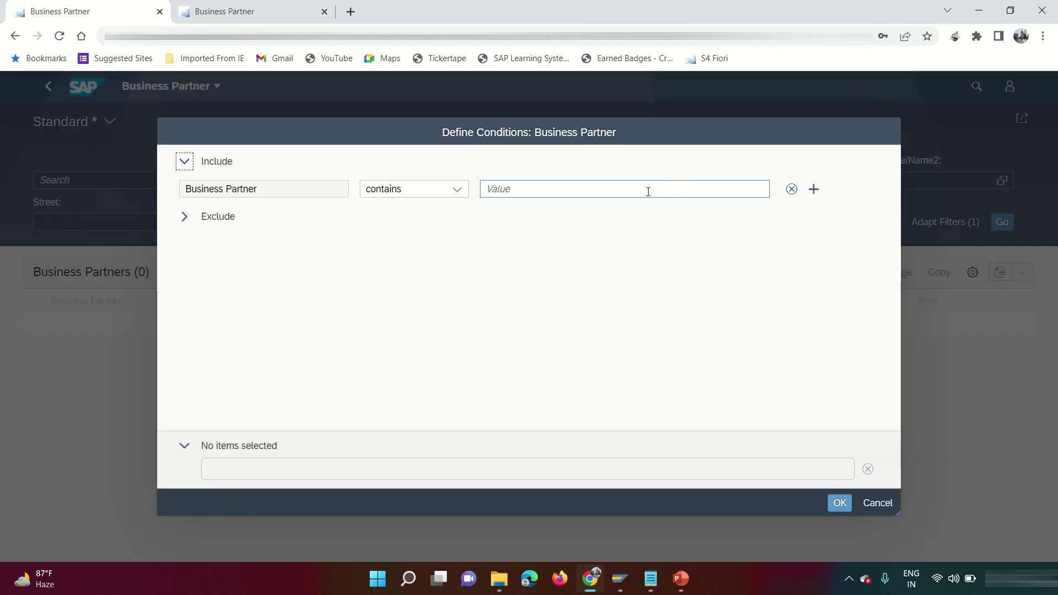
pyautogui.click(459, 190)
pyautogui.click(459, 191)
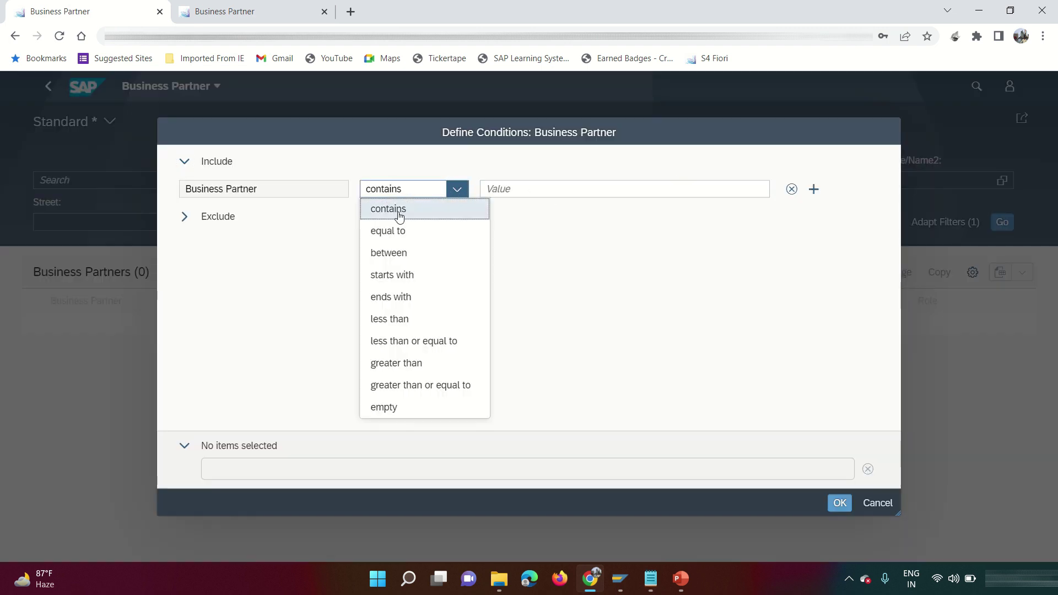
pyautogui.click(406, 251)
pyautogui.click(512, 192)
pyautogui.hotkey('ctrl', 'v')
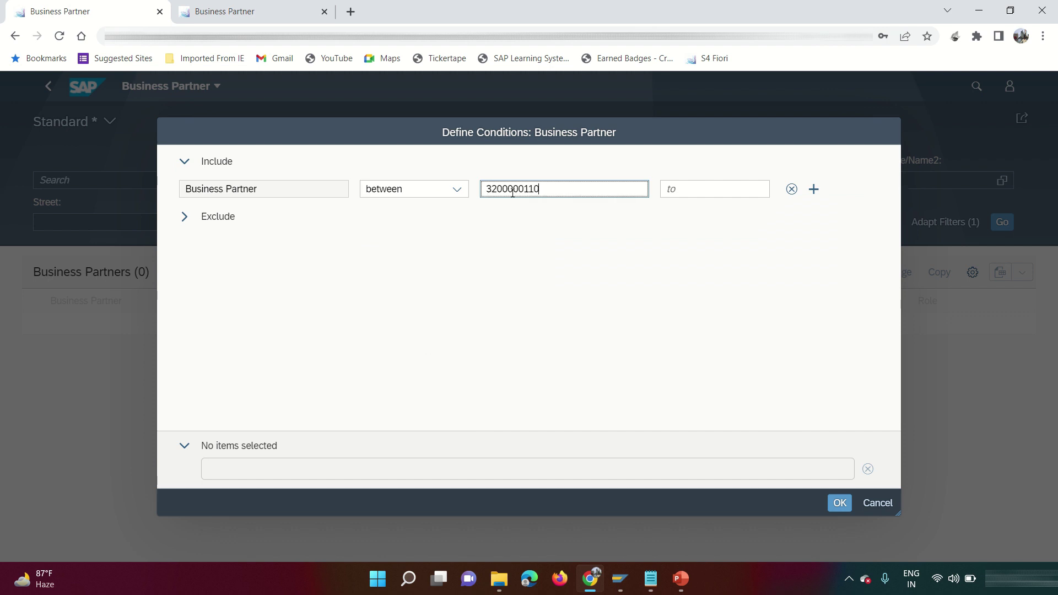
pyautogui.click(699, 187)
pyautogui.hotkey('ctrl', 'v')
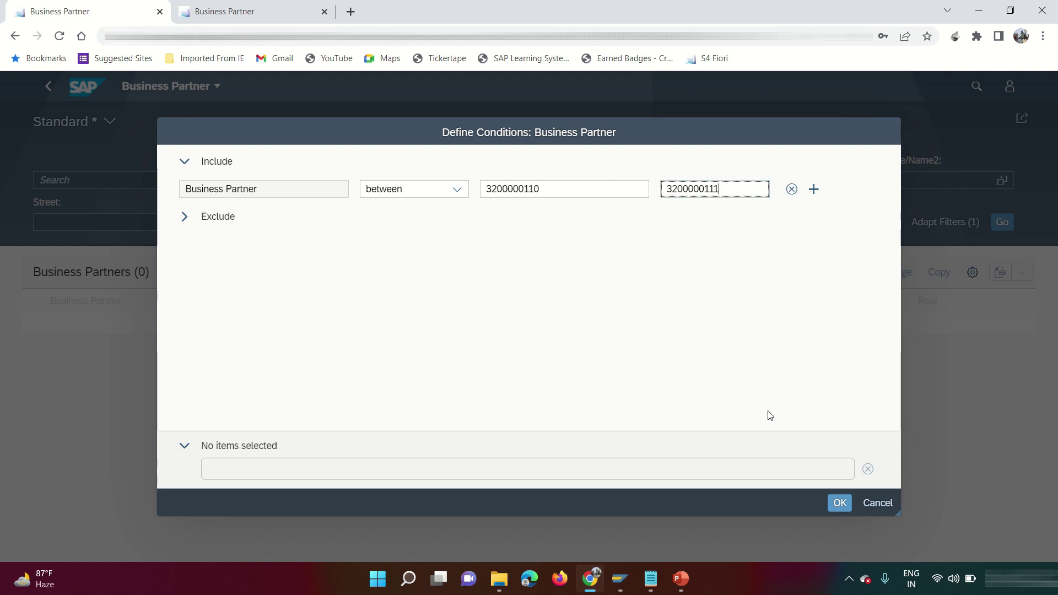
pyautogui.click(839, 502)
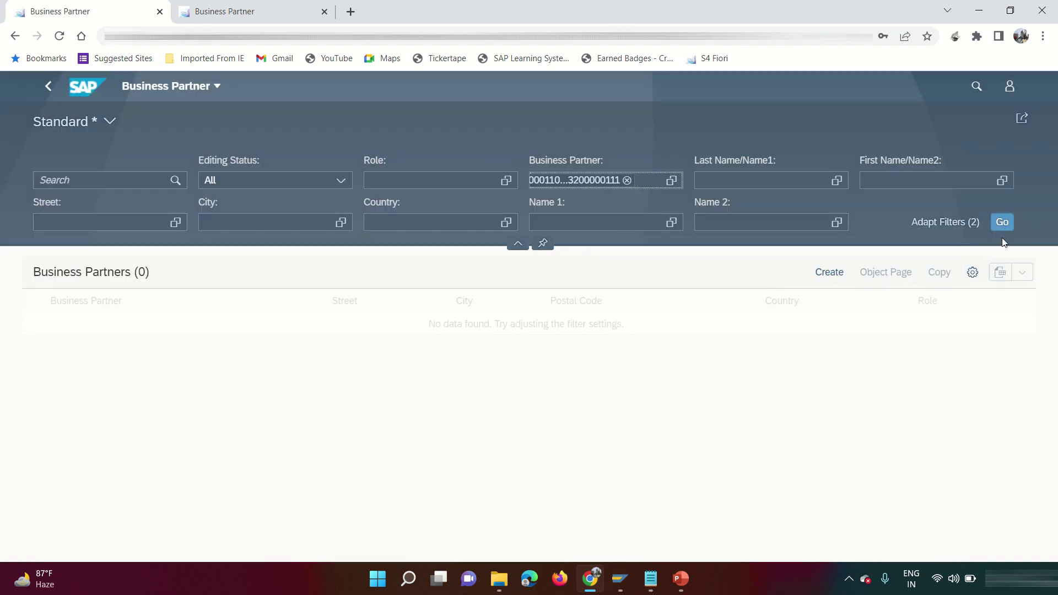
pyautogui.click(1003, 223)
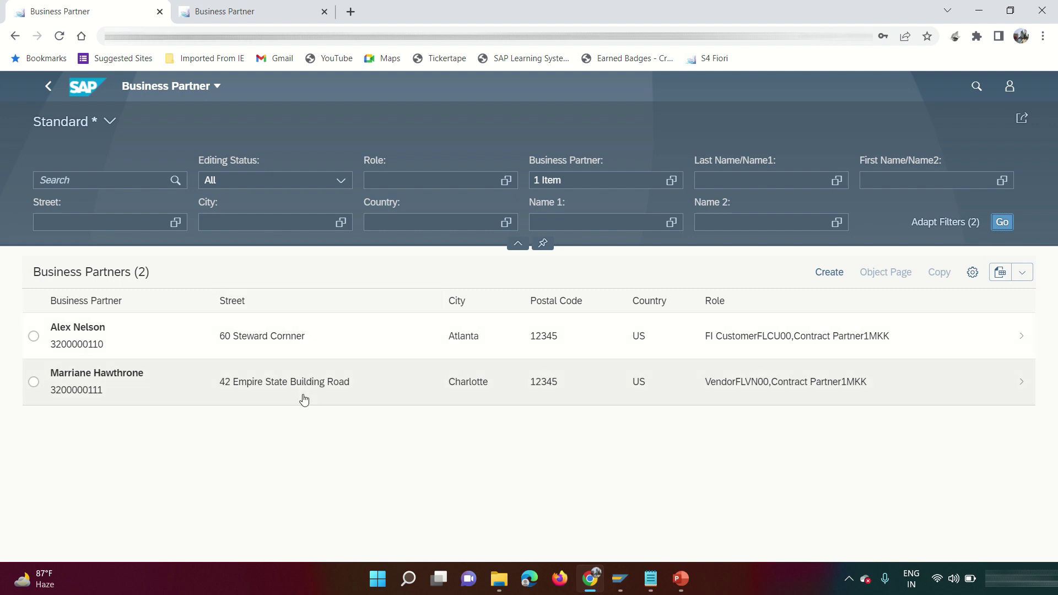
pyautogui.click(506, 181)
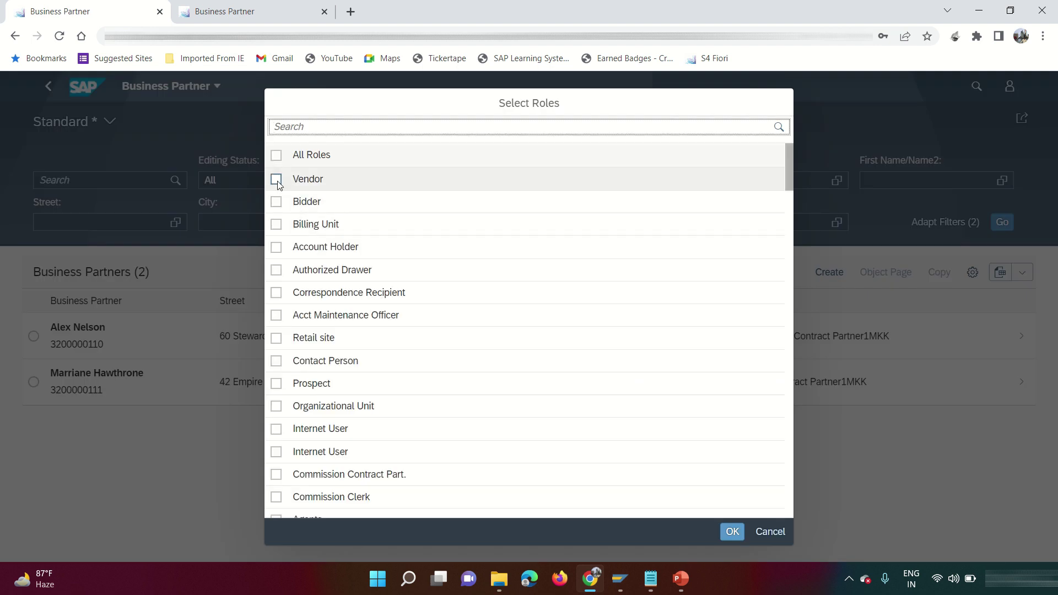
pyautogui.click(276, 179)
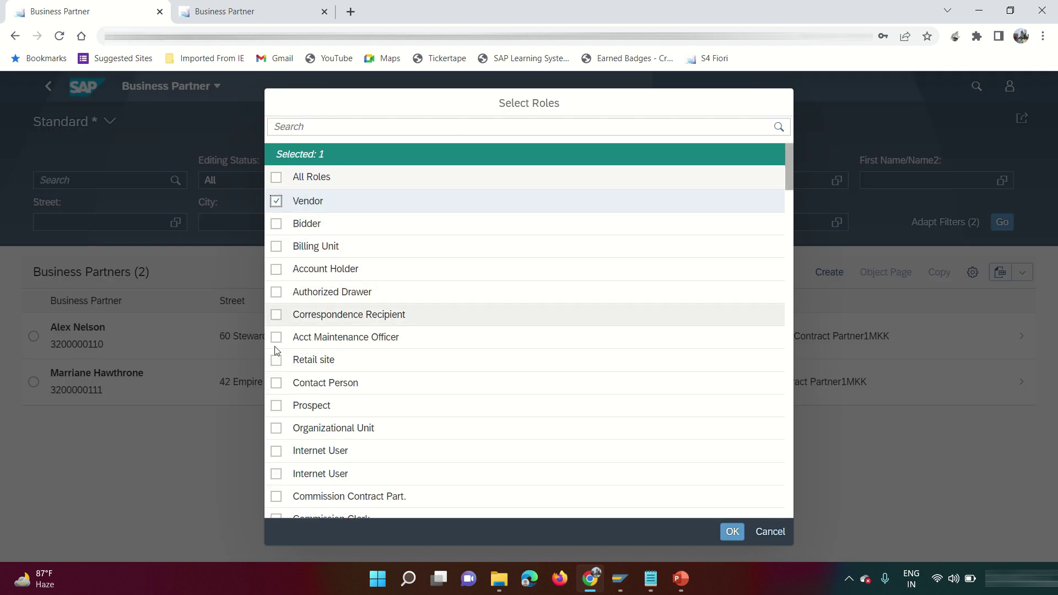
pyautogui.click(770, 531)
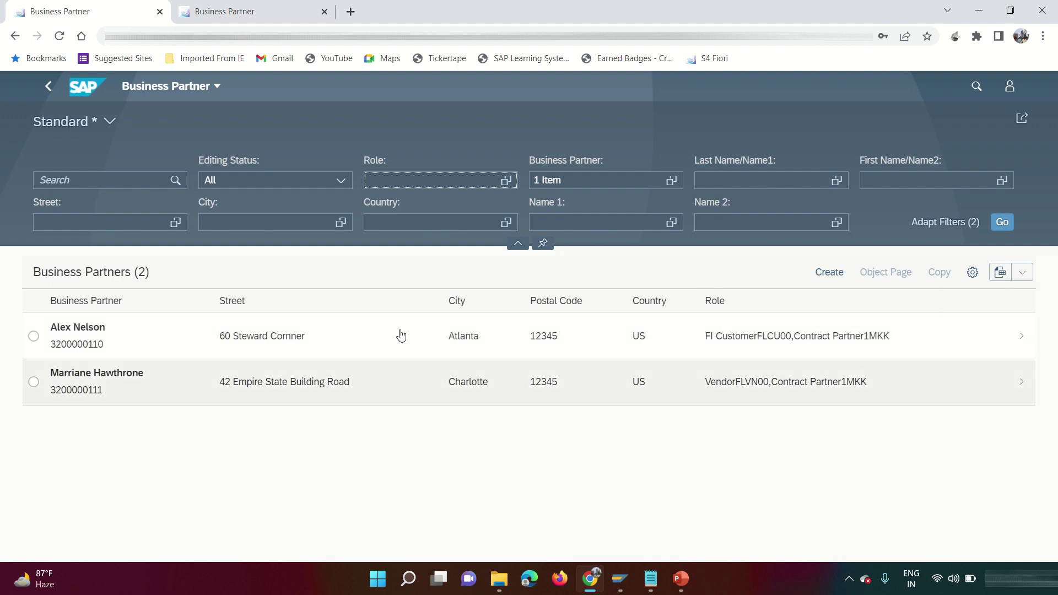
# Add the Created On column to the Business Partners table.
pyautogui.click(972, 273)
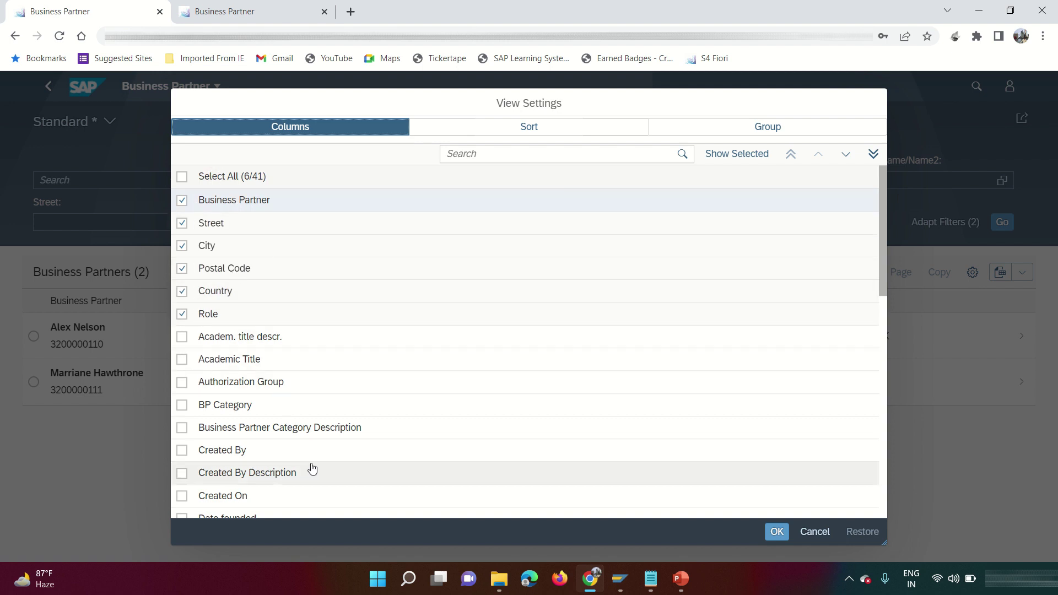
pyautogui.scroll(-3, 294, 424)
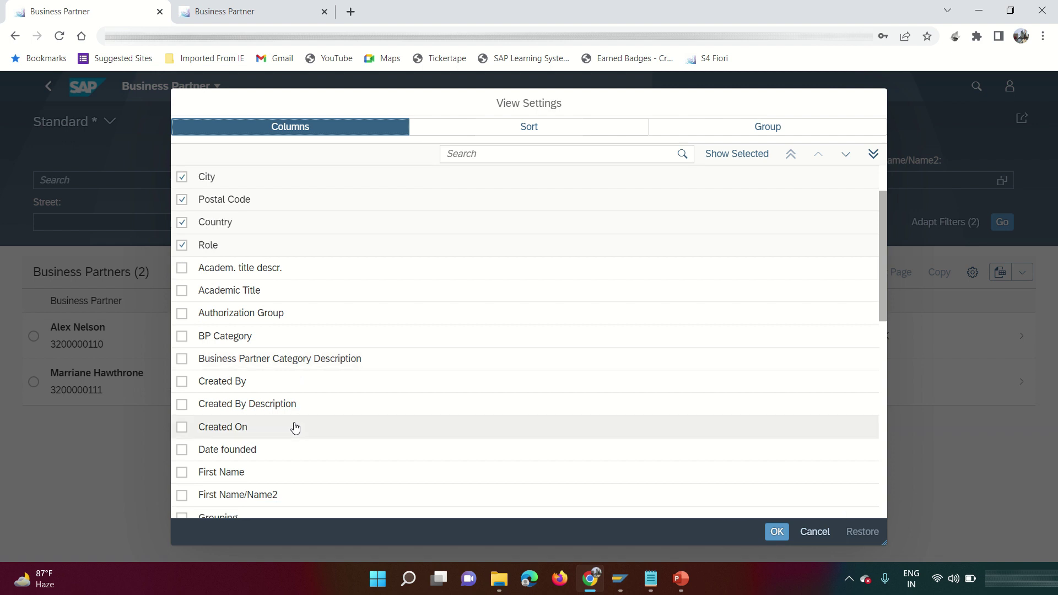
pyautogui.click(181, 429)
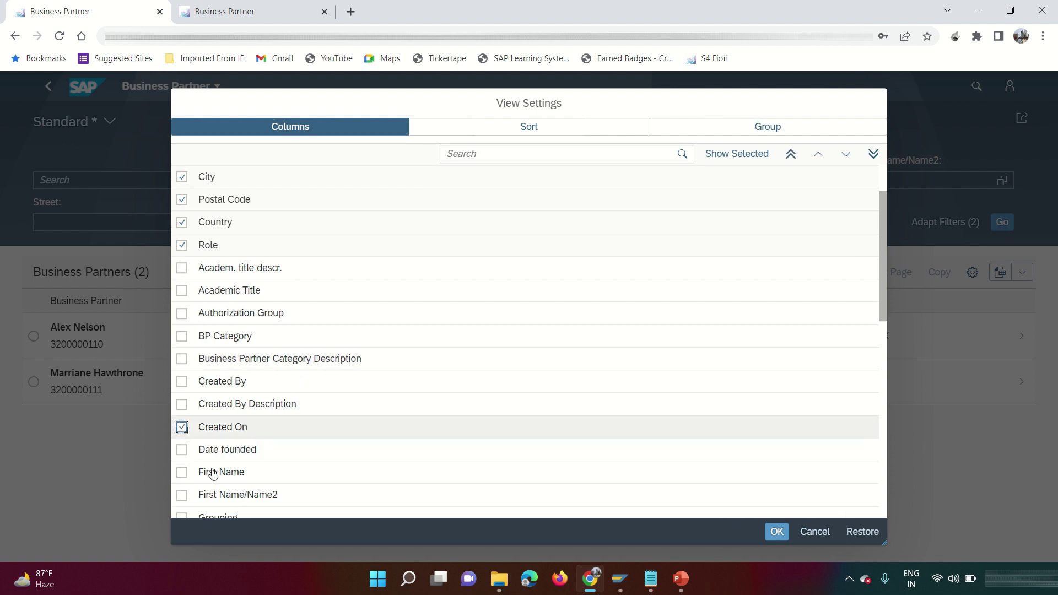
pyautogui.click(777, 532)
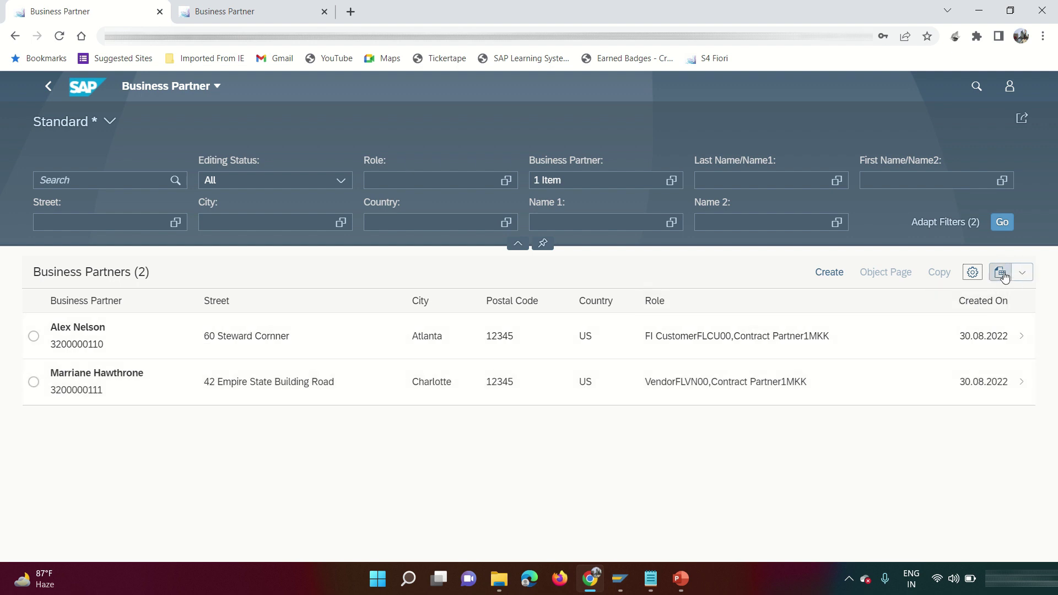
# Export the business partner list to a spreadsheet, review all columns of Business Partners.xlsx in Excel, and return to the list.
pyautogui.click(1002, 274)
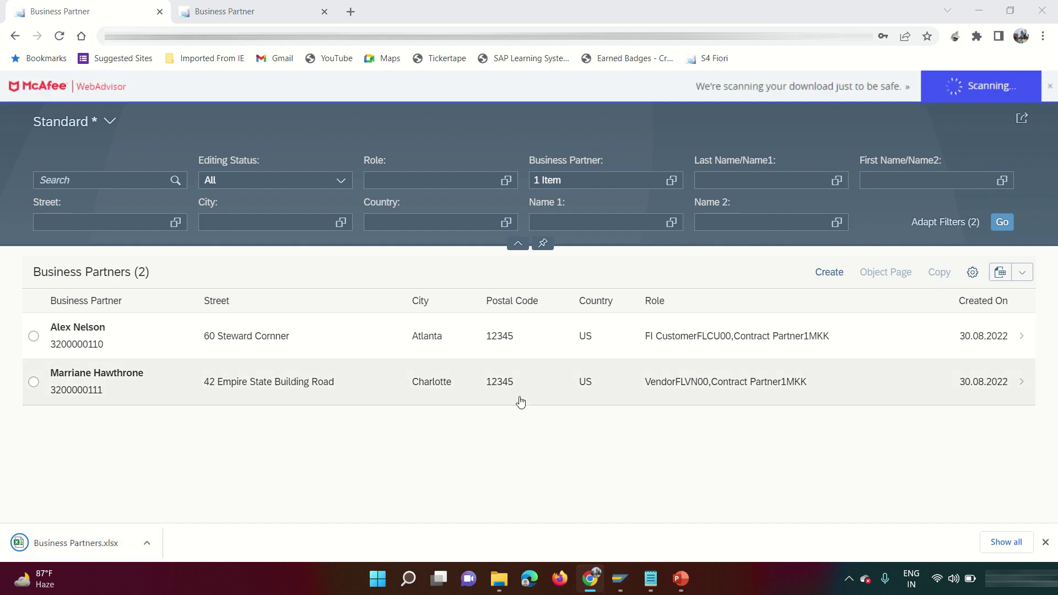
pyautogui.click(65, 544)
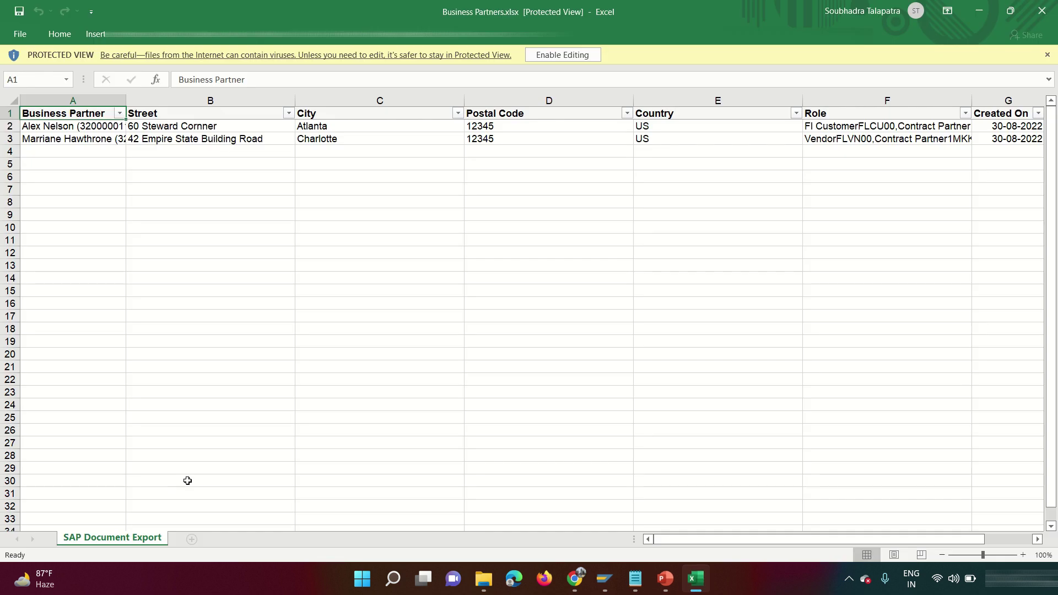
pyautogui.click(996, 538)
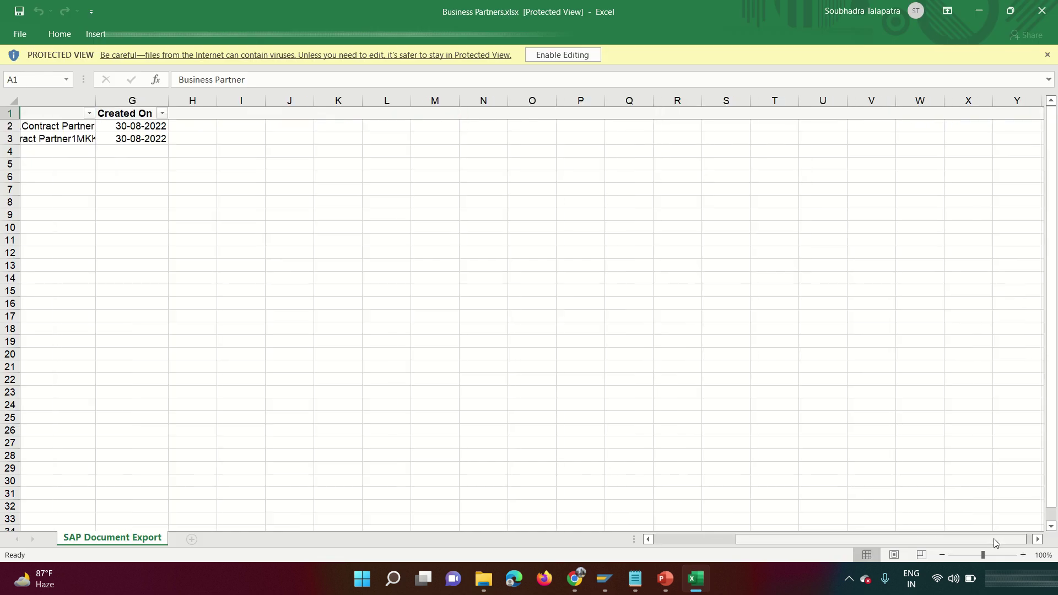
pyautogui.click(735, 539)
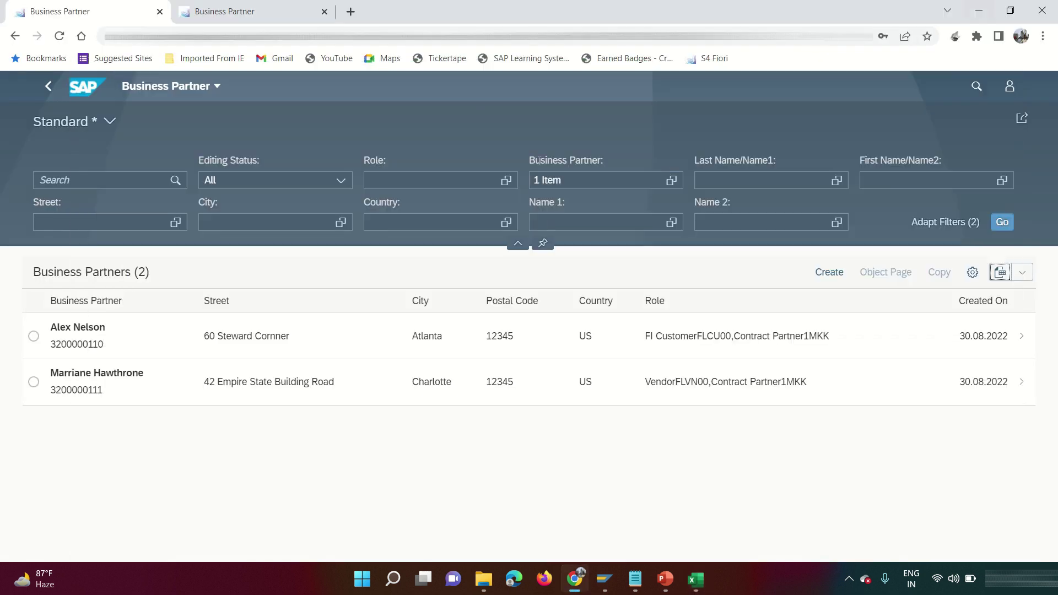
pyautogui.click(979, 11)
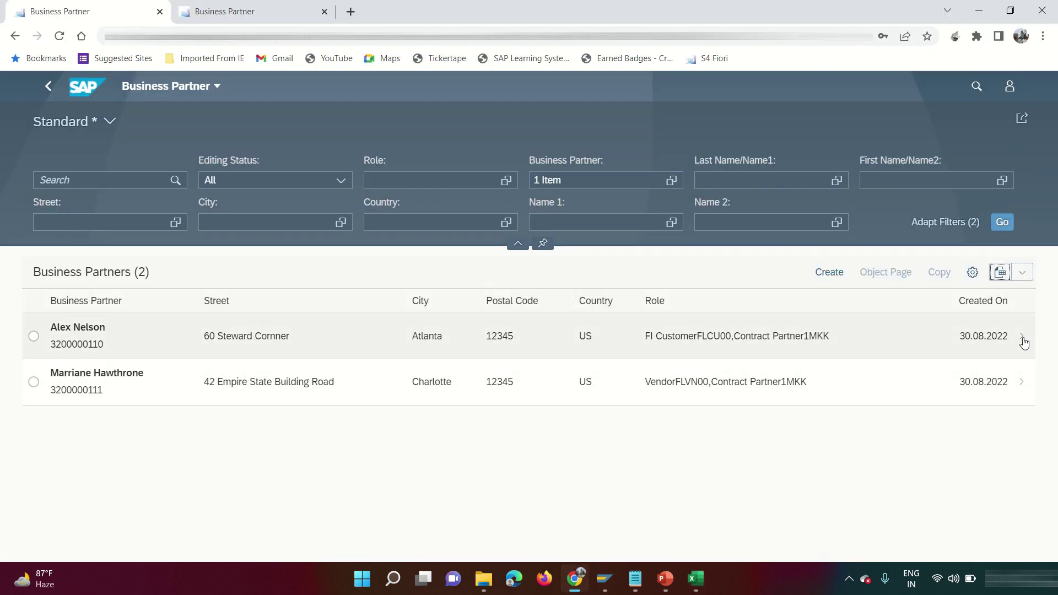
# Open the customer's business partner record from the list and display the details of its FI Customer role.
pyautogui.click(1020, 340)
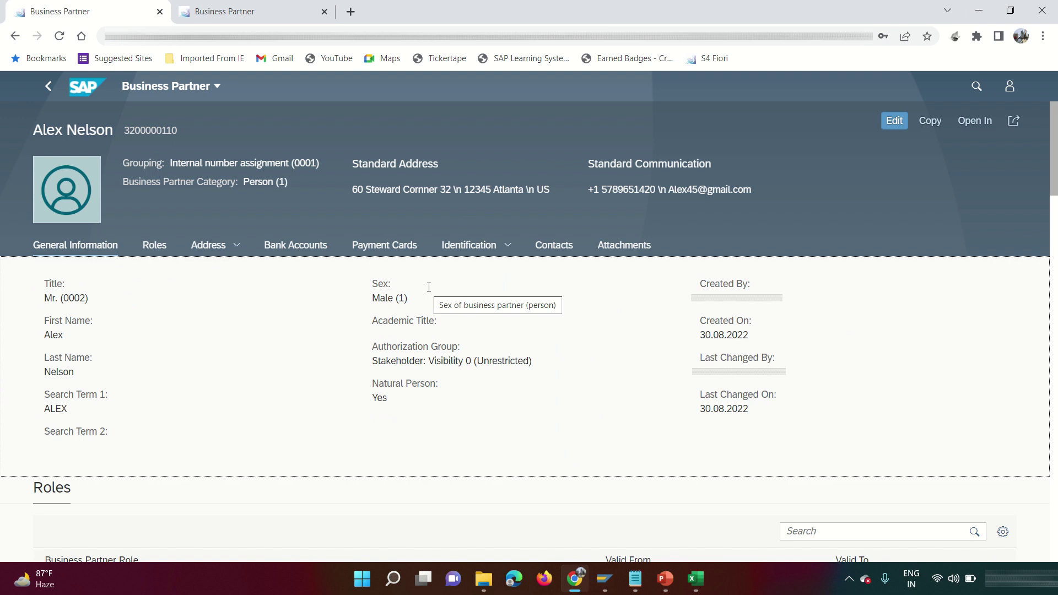
pyautogui.click(155, 247)
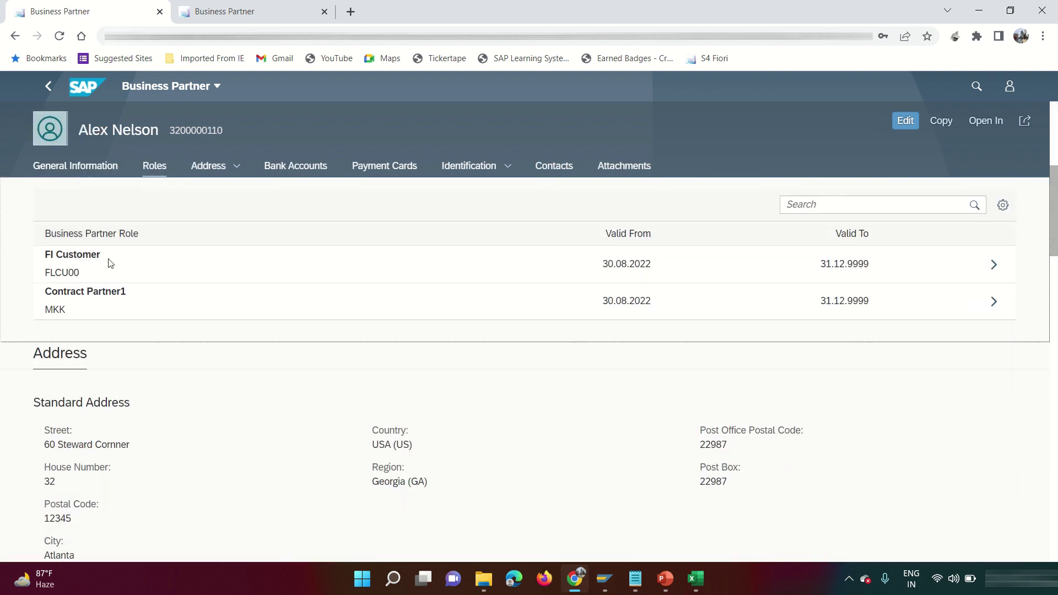
pyautogui.click(993, 265)
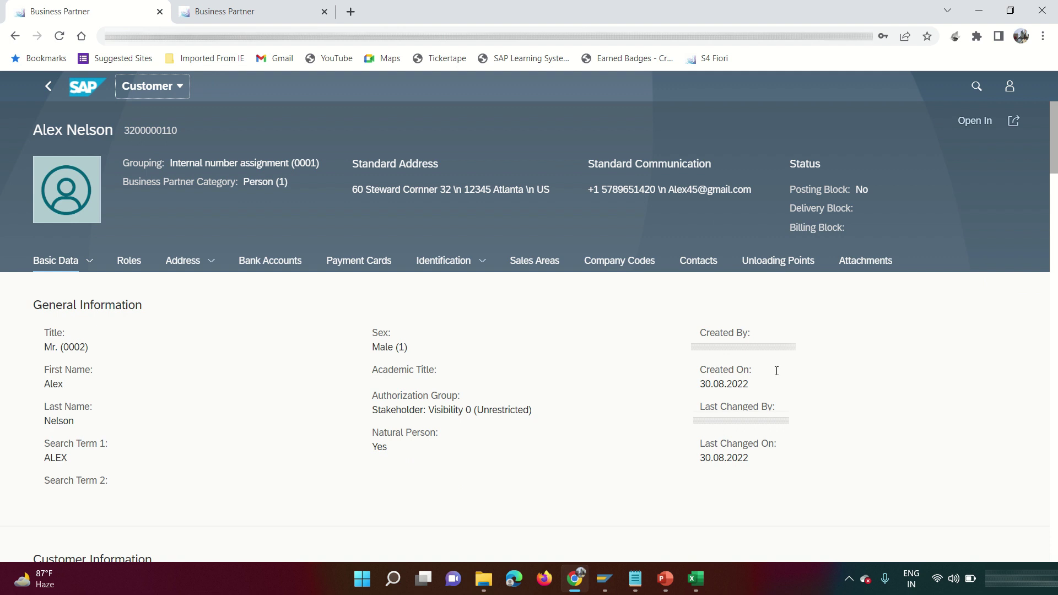
# Open company code 6000 Enterprise in the customer's Company Codes section and examine the reconciliation account under Finance.
pyautogui.click(609, 264)
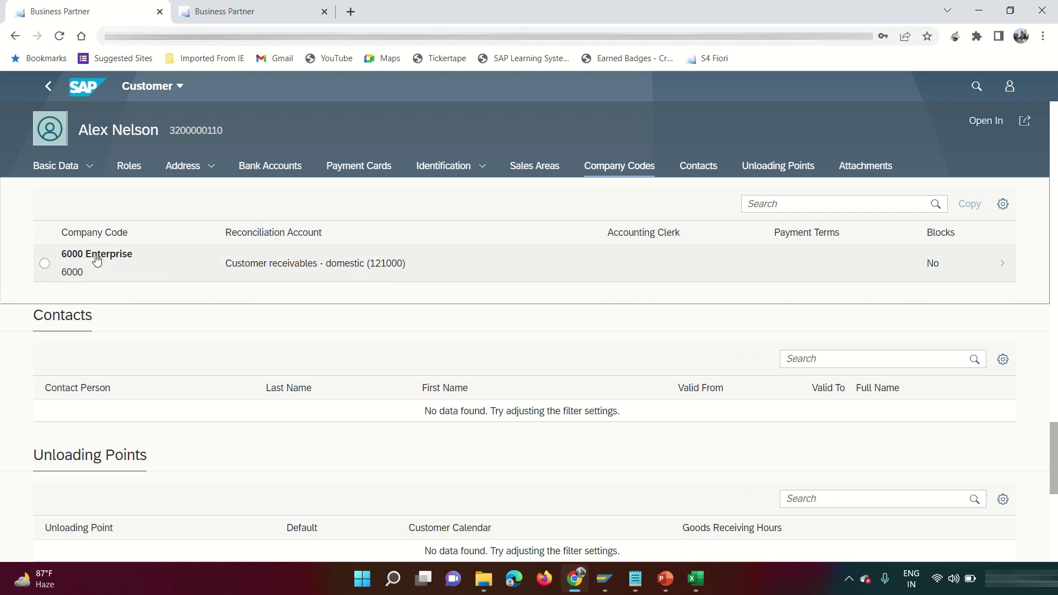
pyautogui.click(1002, 265)
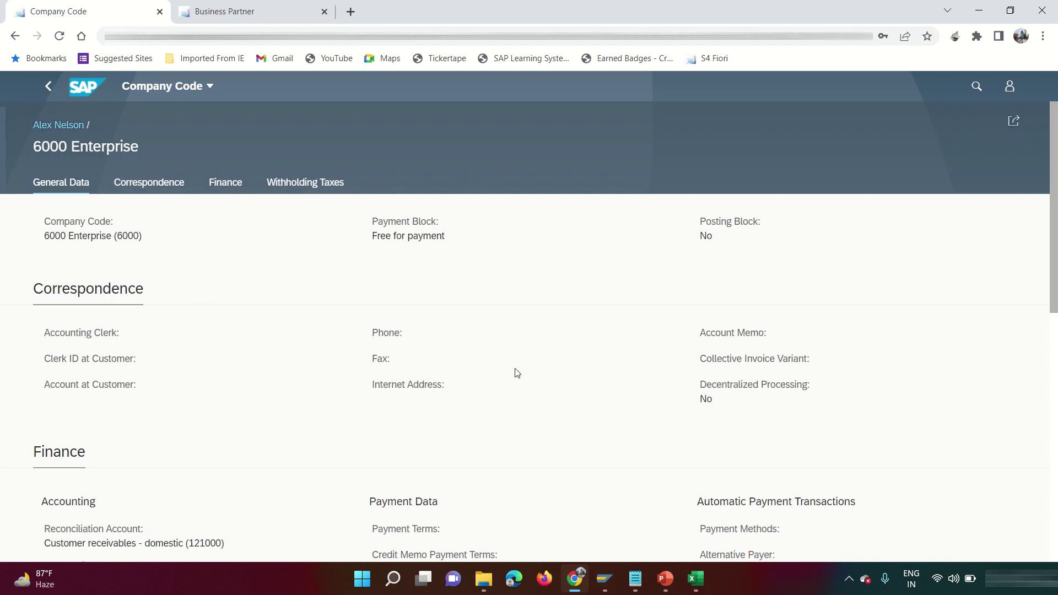
pyautogui.scroll(-1, 276, 428)
pyautogui.moveTo(189, 475); pyautogui.dragTo(225, 475)
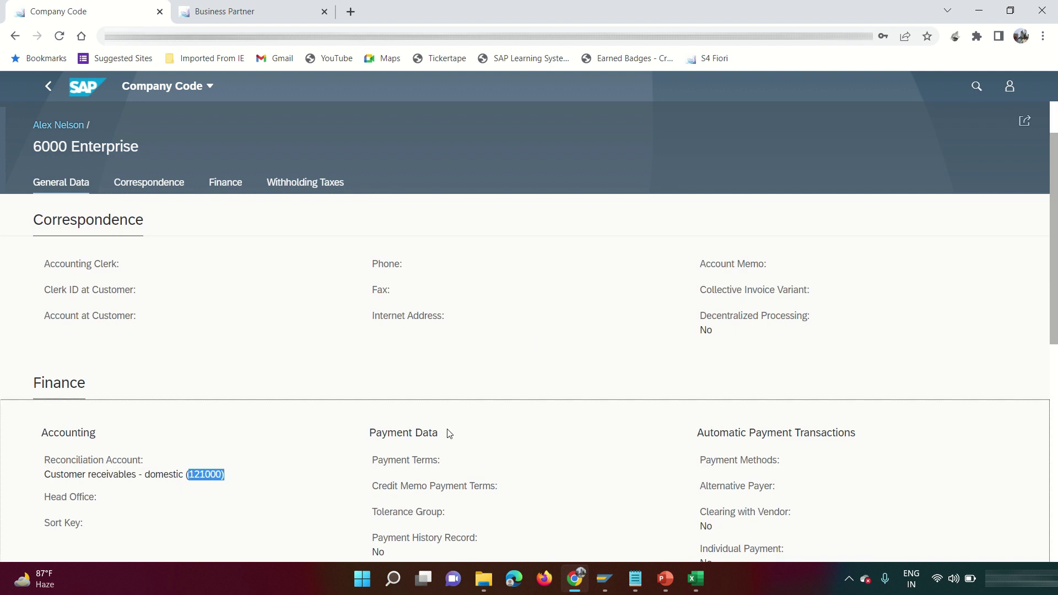
# Return from the company code details to the business partner record and view its Attachments section.
pyautogui.click(50, 86)
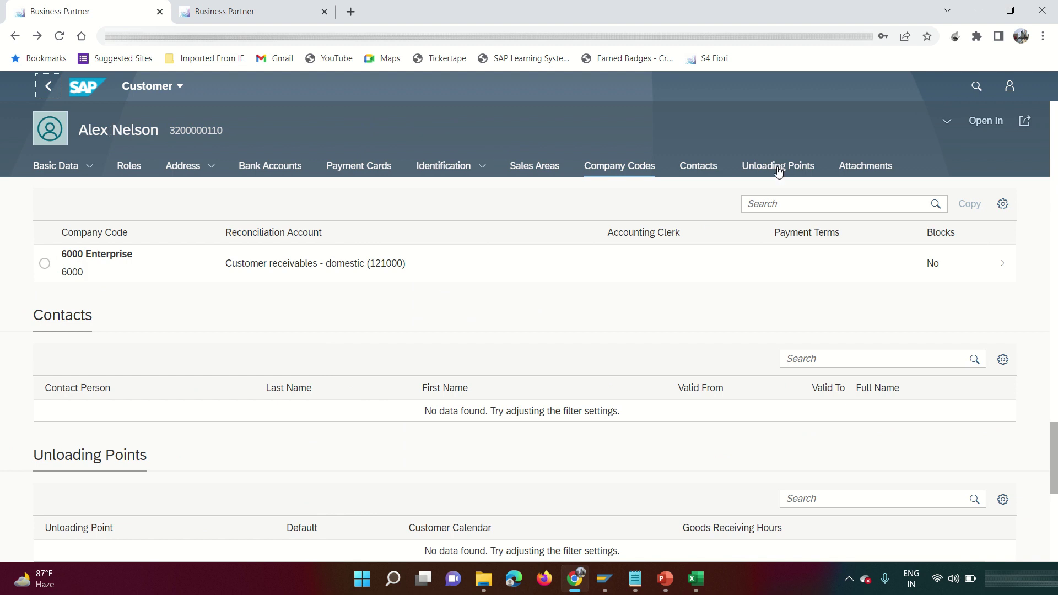
pyautogui.click(865, 168)
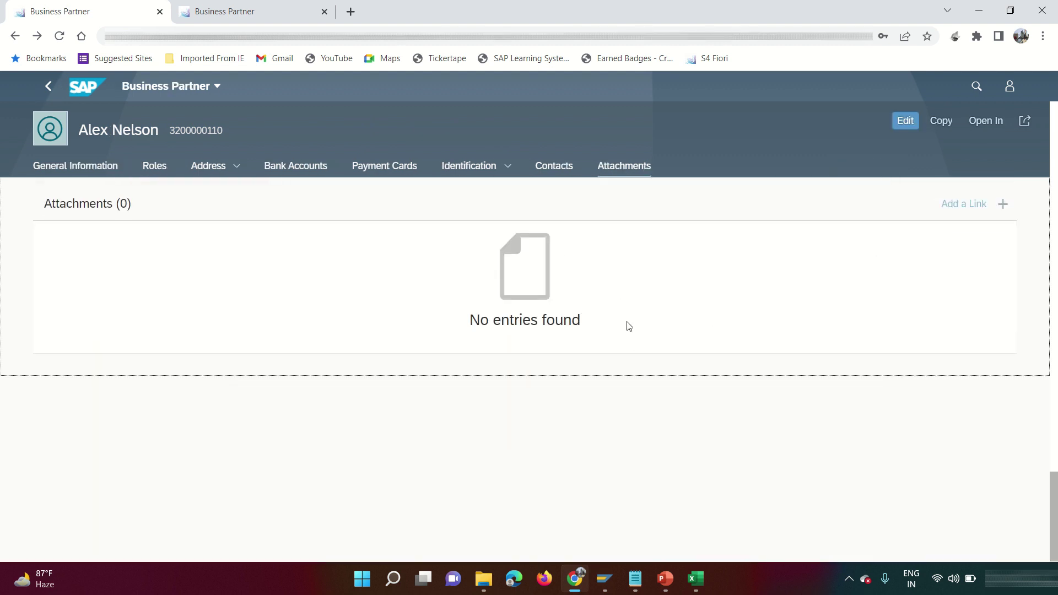
pyautogui.scroll(2, 629, 326)
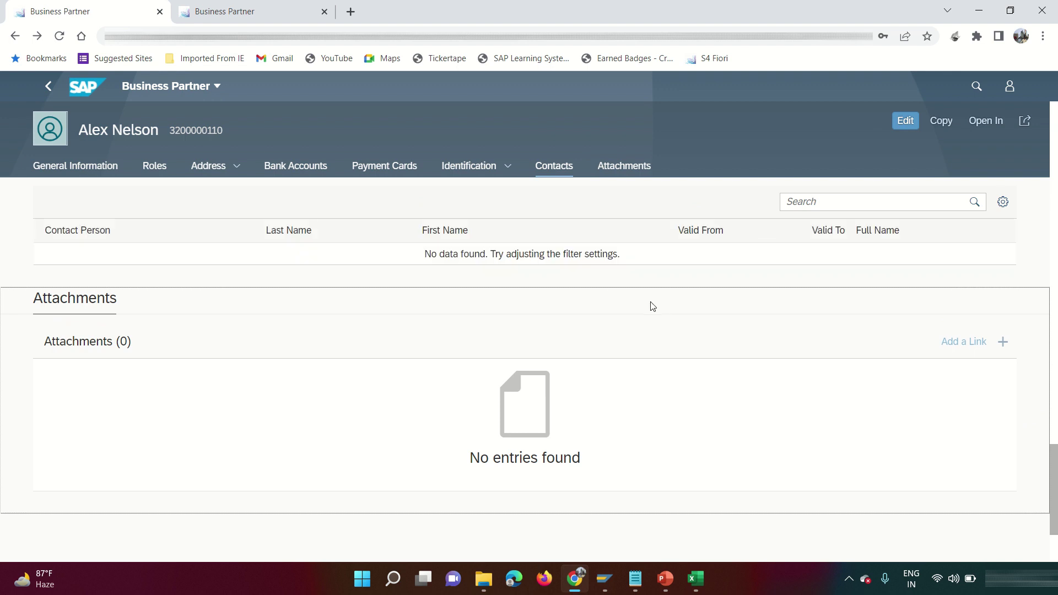
# Switch the business partner record to edit mode and look at the file selection for adding an attachment without choosing a file.
pyautogui.click(908, 121)
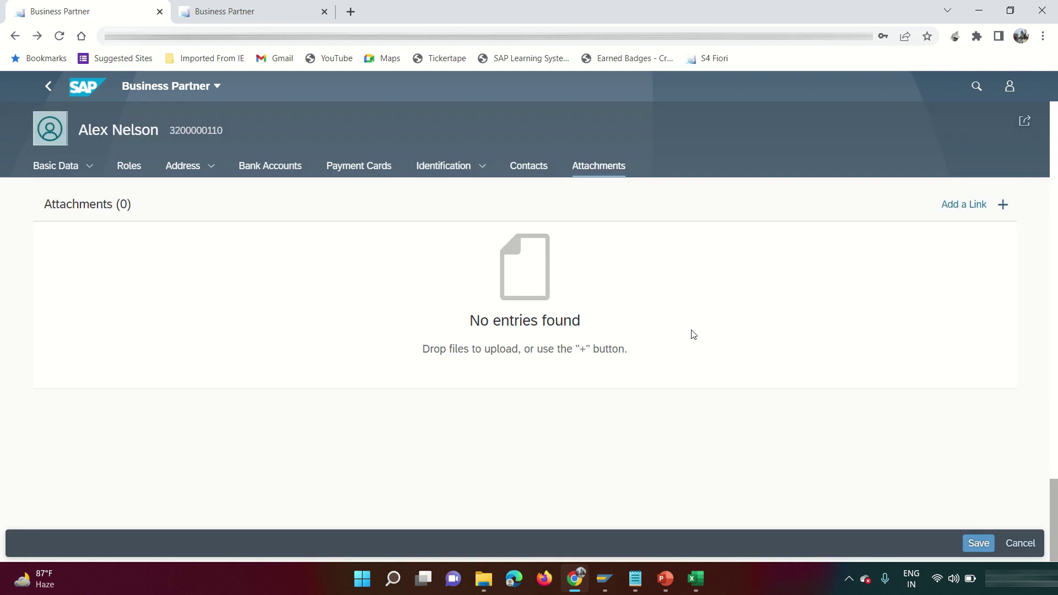
pyautogui.click(1001, 273)
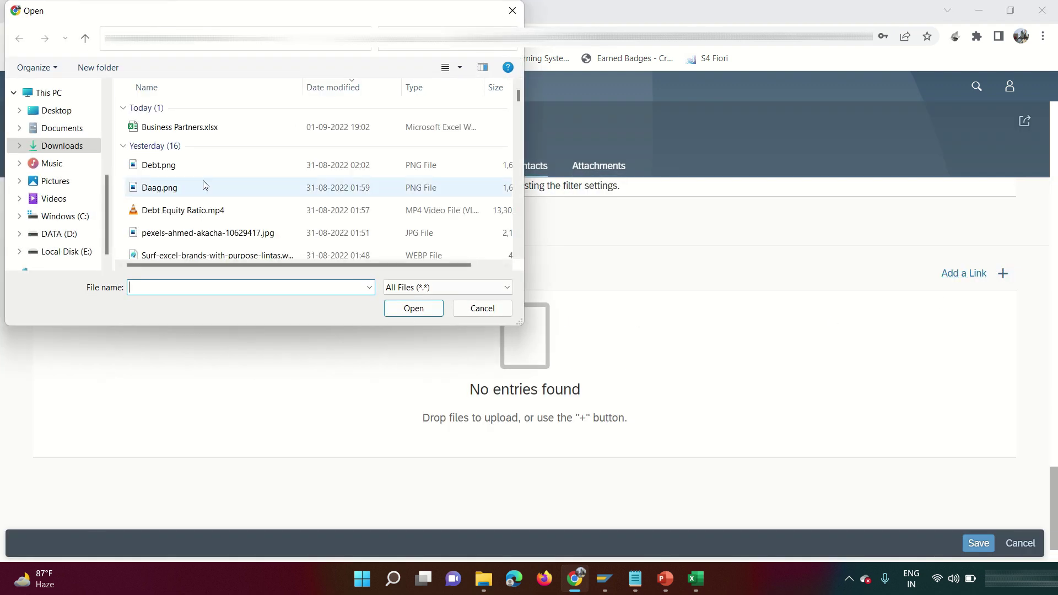
pyautogui.click(483, 309)
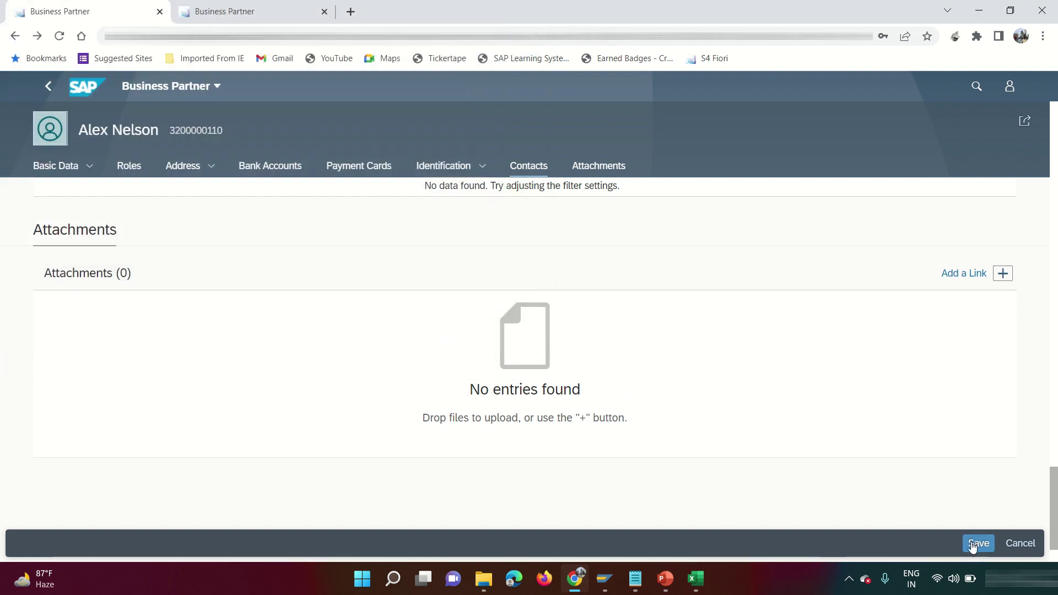
# Cancel editing the business partner, return to the partner list to view its filters, and go back to the Fiori home page.
pyautogui.click(1019, 542)
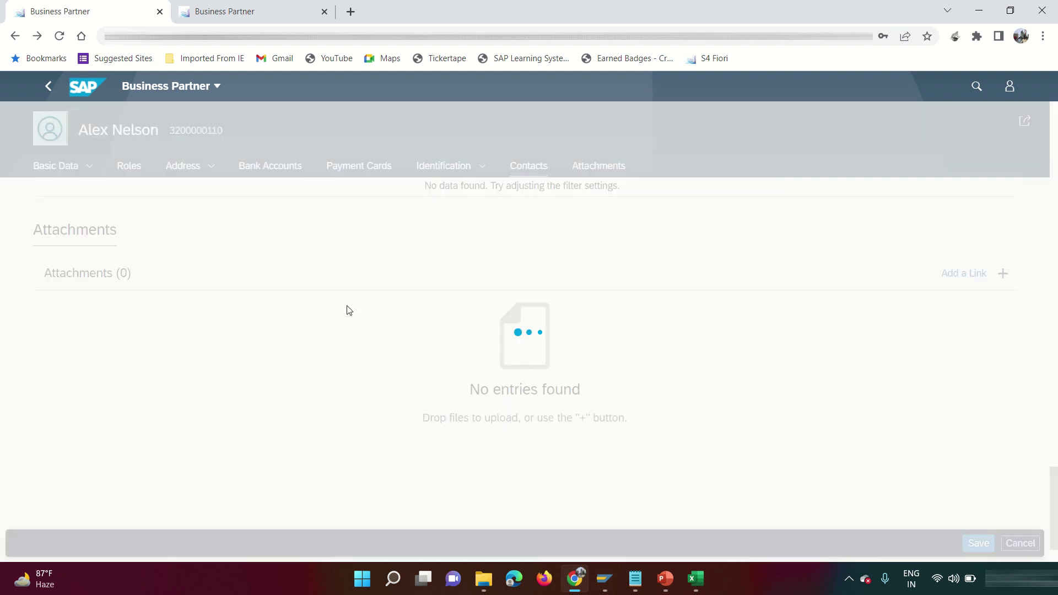
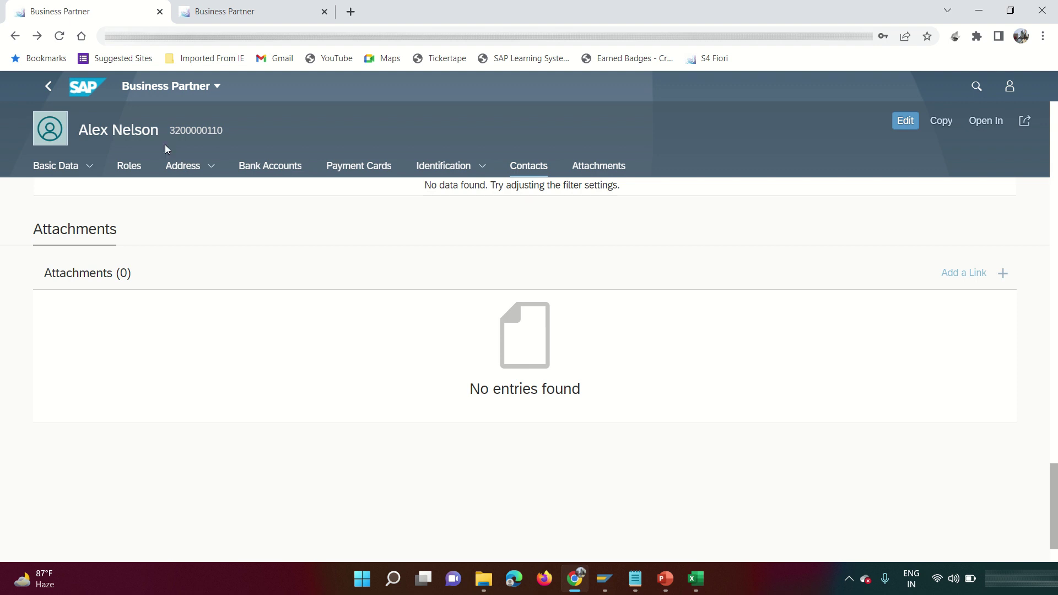
pyautogui.click(48, 88)
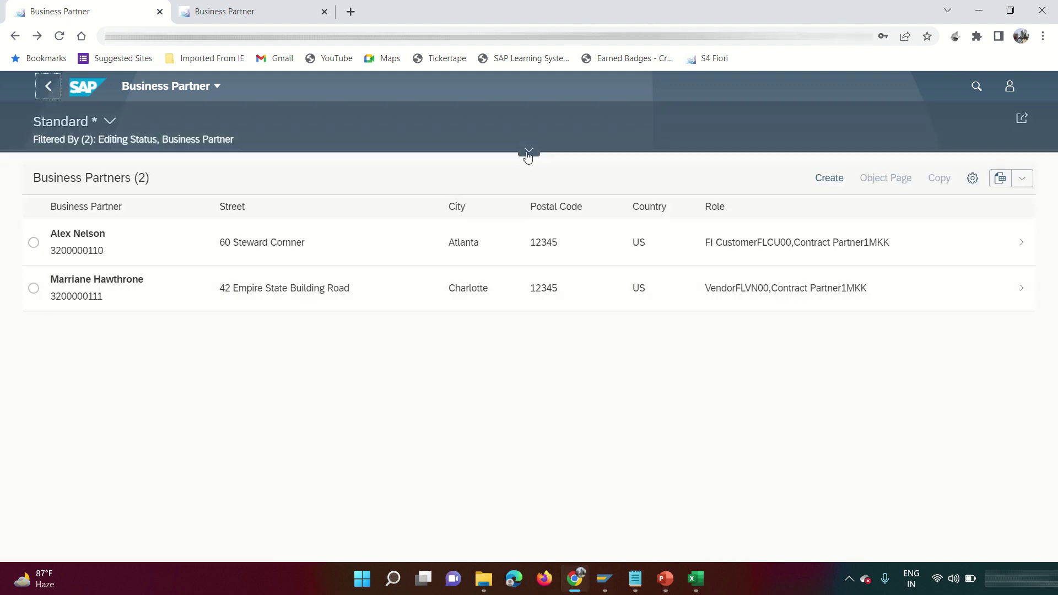
pyautogui.click(529, 152)
pyautogui.click(595, 180)
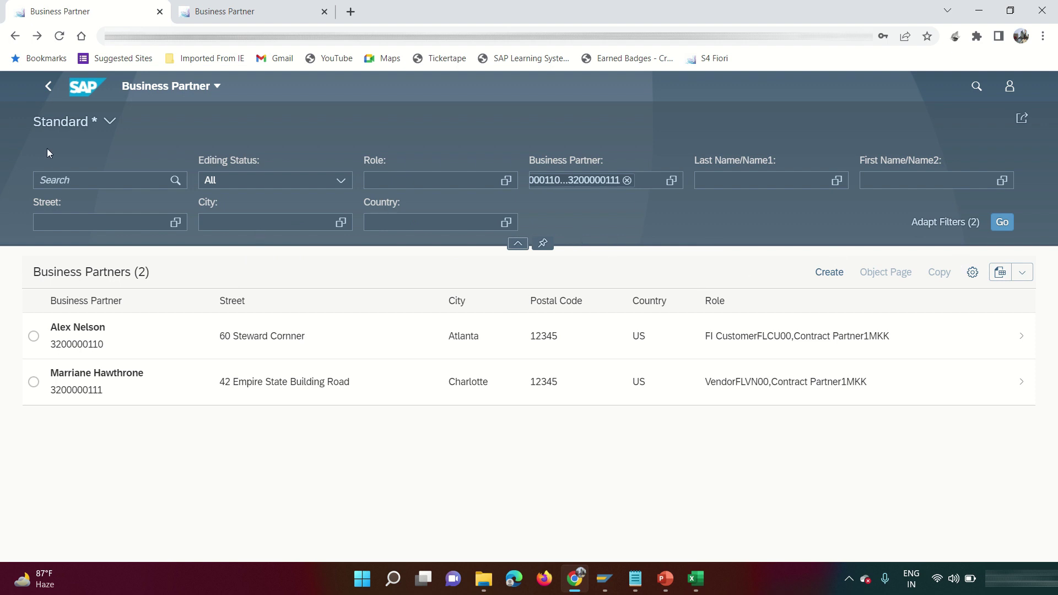
pyautogui.click(48, 86)
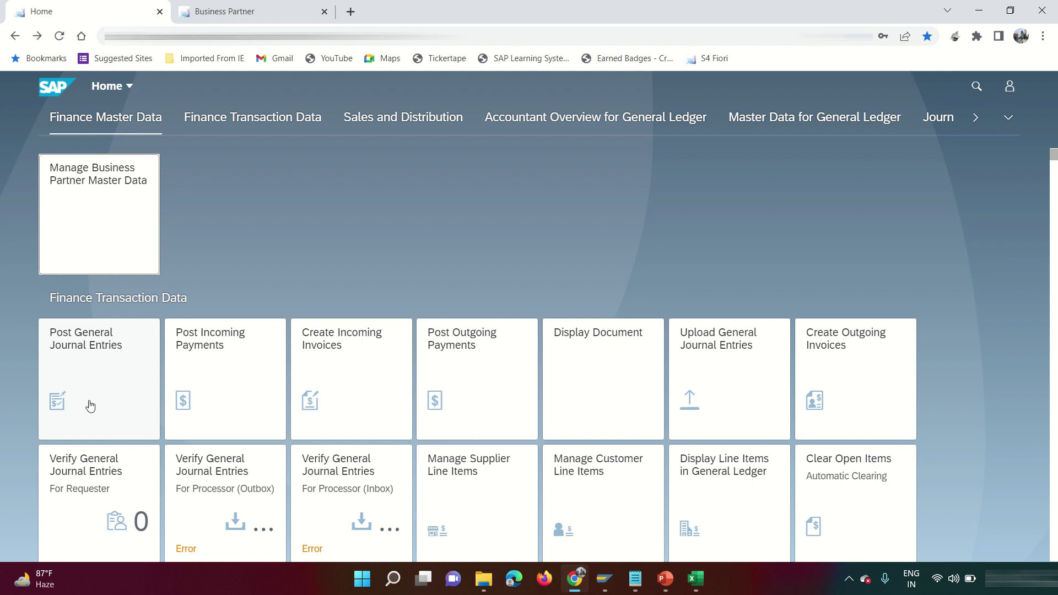
# Open Post General Journal Entries, set the journal entry date to 01.09.2022, and check the header's company code, currency and entry type.
pyautogui.click(107, 379)
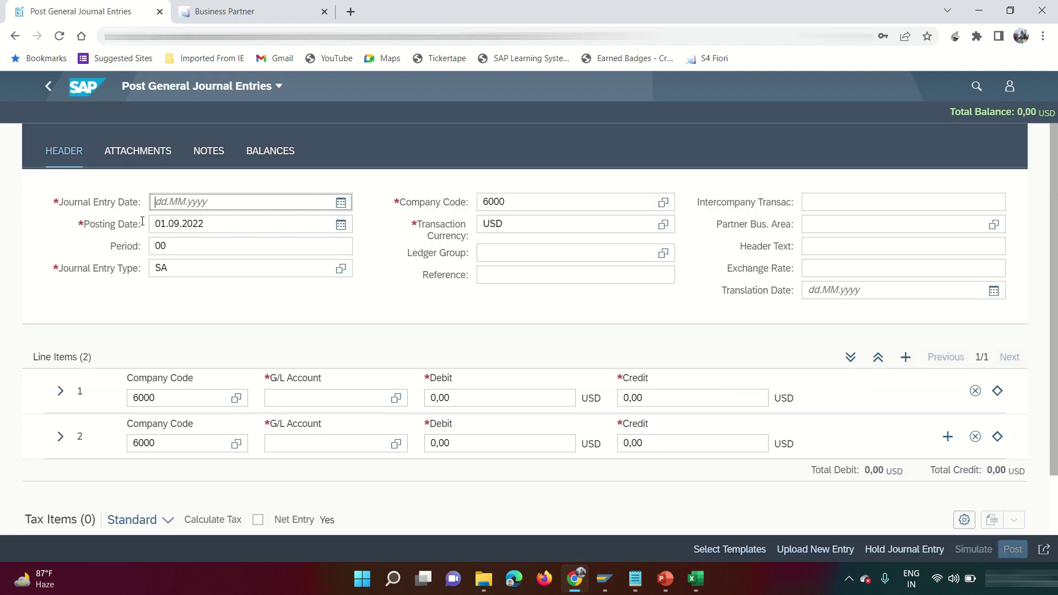
pyautogui.press('Tab')
pyautogui.hotkey('ctrl', 'c')
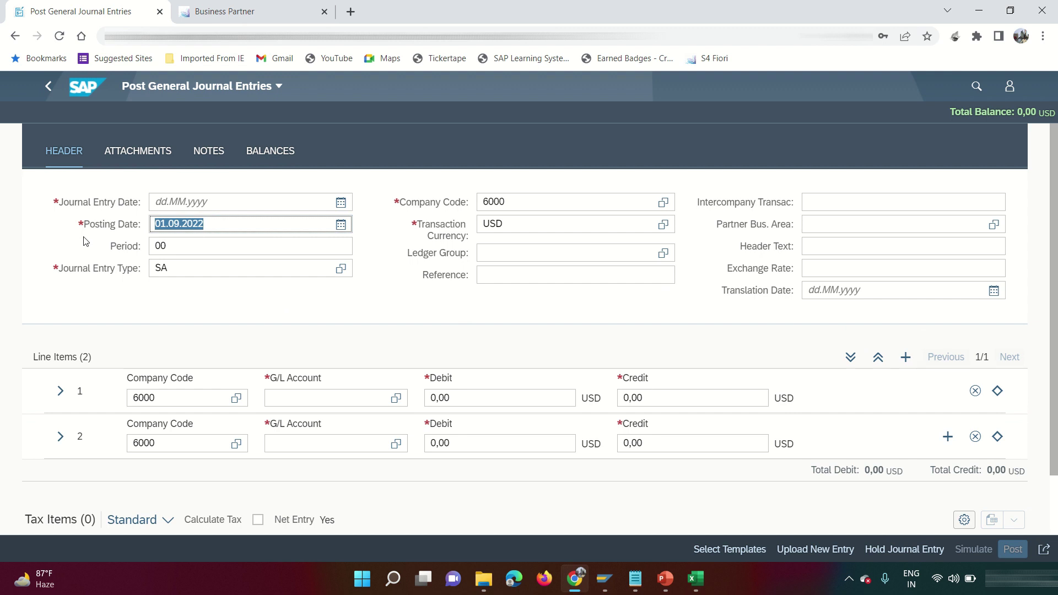
pyautogui.click(207, 208)
pyautogui.hotkey('ctrl', 'v')
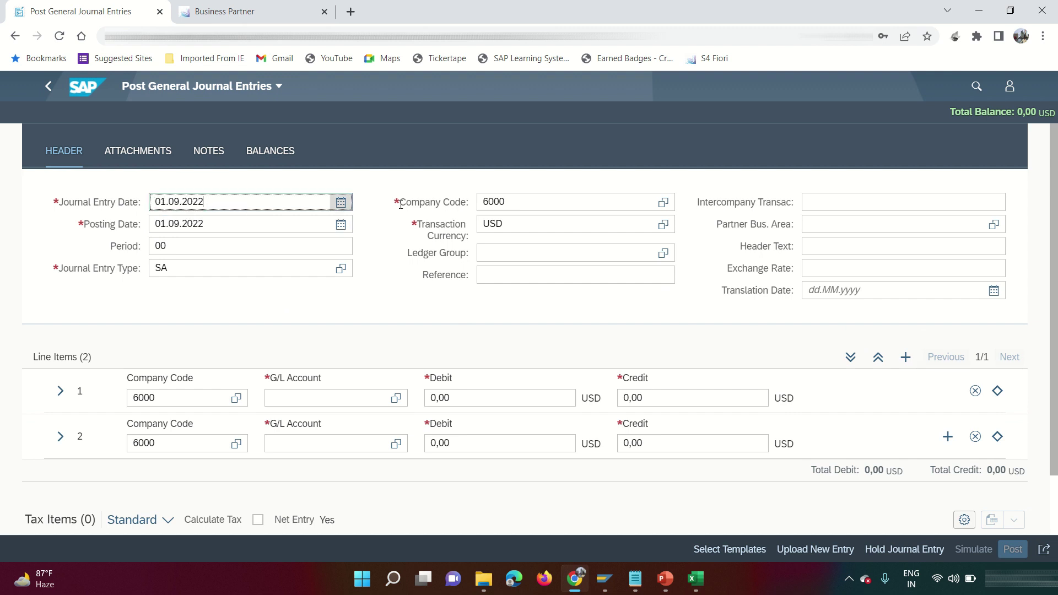
pyautogui.click(489, 202)
pyautogui.press('Tab')
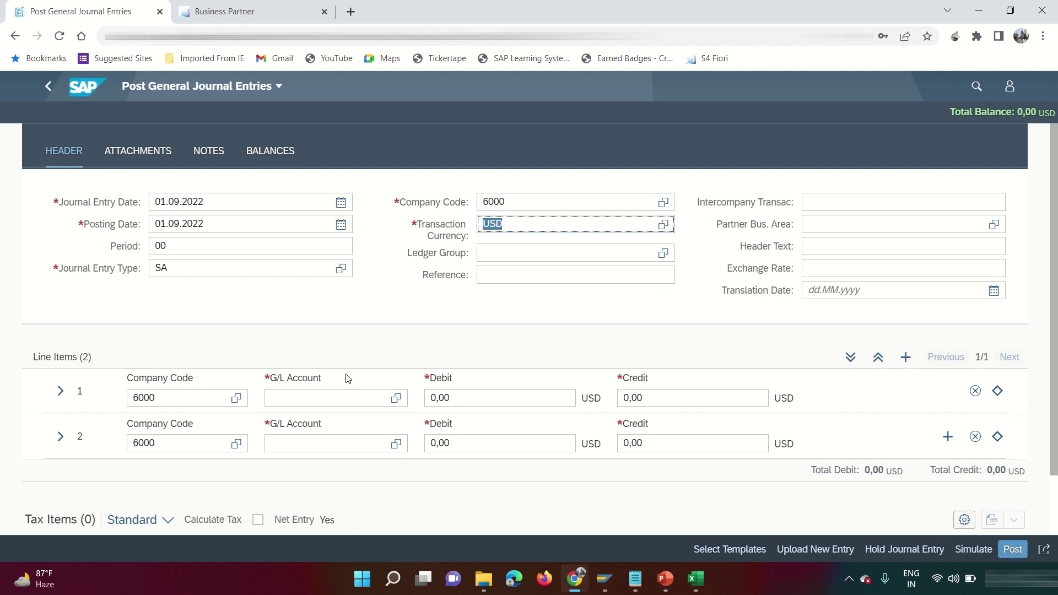
pyautogui.click(278, 397)
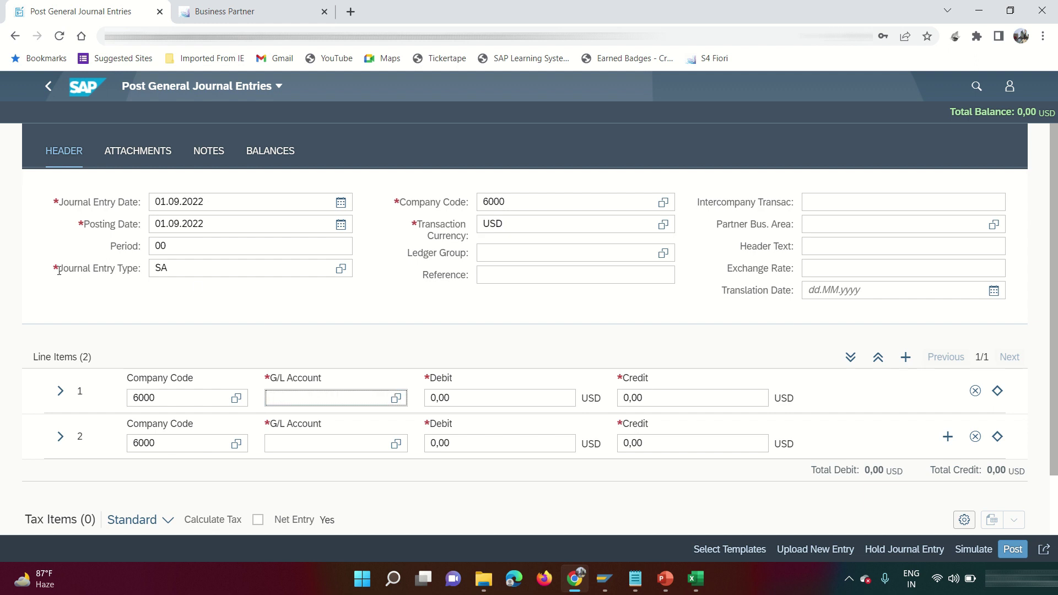
pyautogui.click(86, 270)
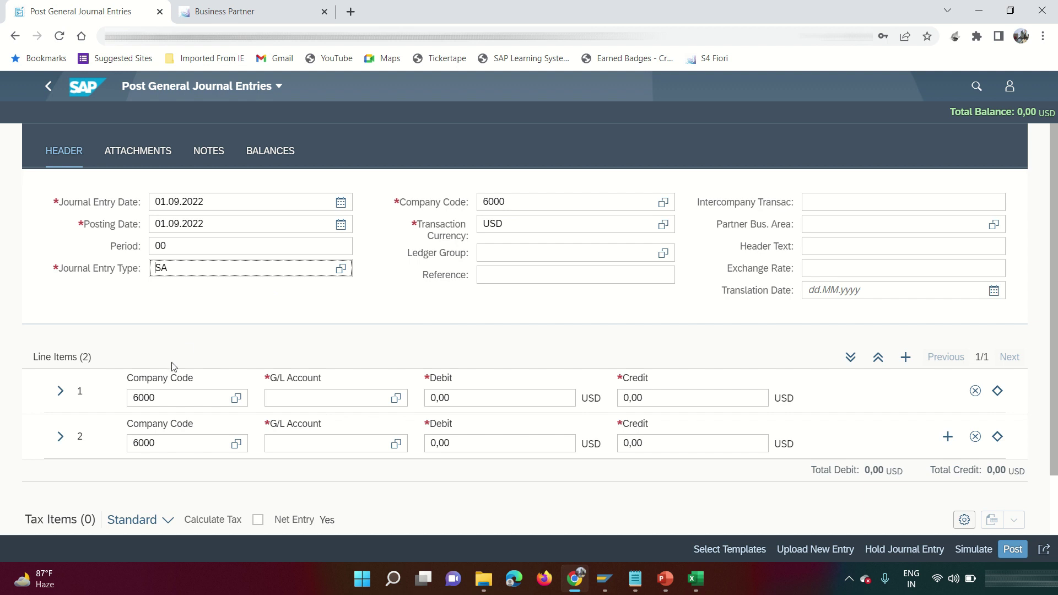
# Search the G/L accounts for supplies, assign Office Supplies to line item 1, and enter a debit of 65 USD.
pyautogui.click(396, 397)
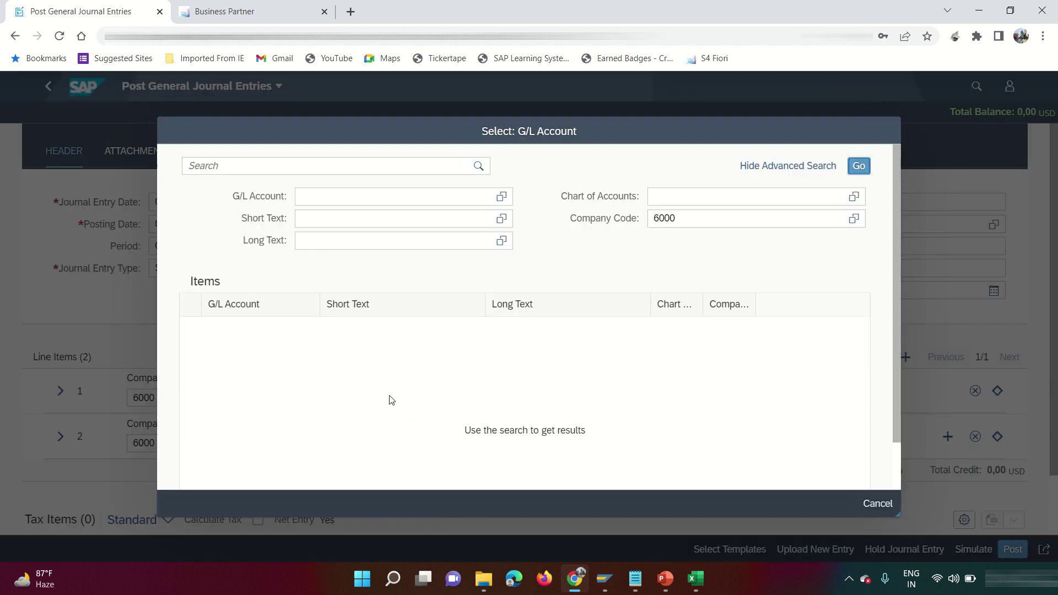
pyautogui.click(271, 167)
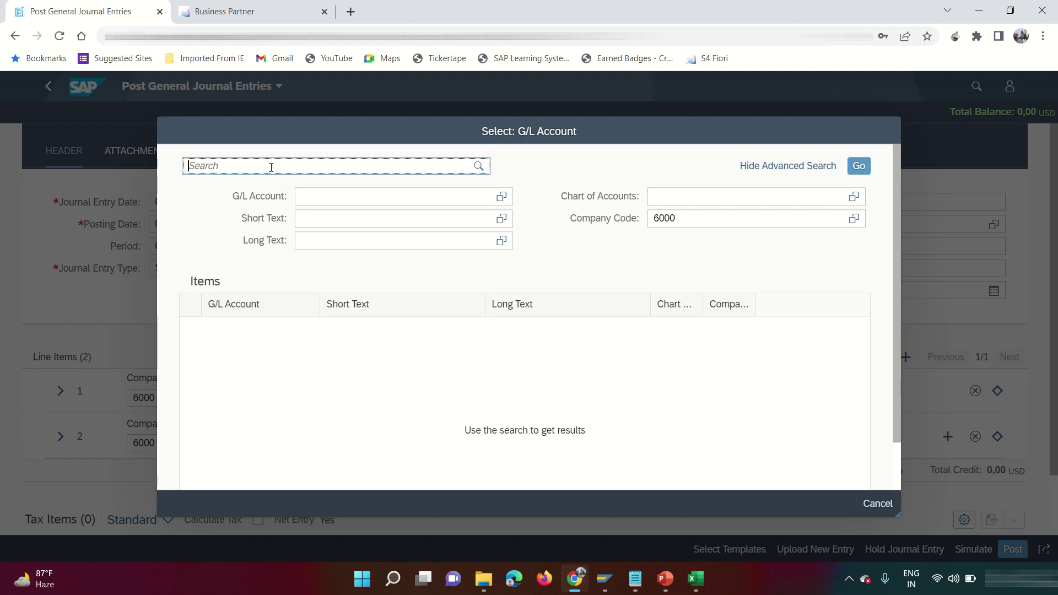
pyautogui.write('suppl')
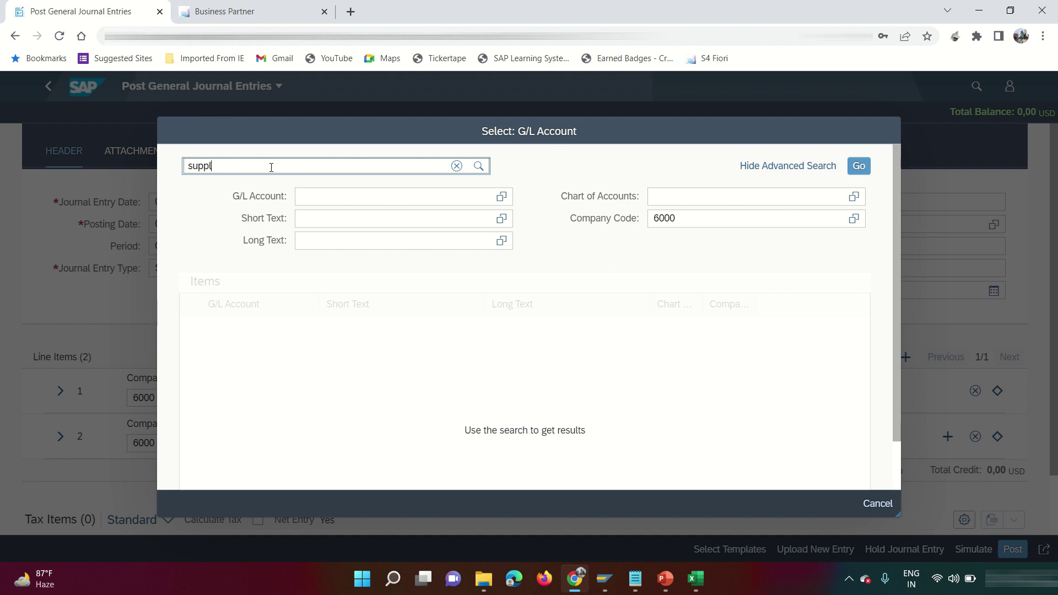
pyautogui.write('ies')
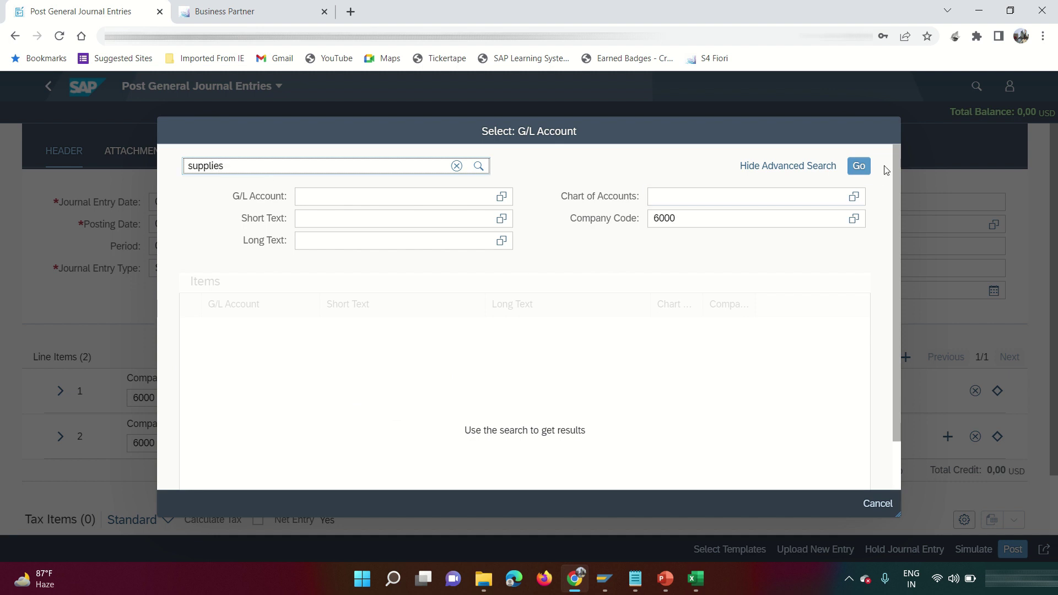
pyautogui.click(858, 166)
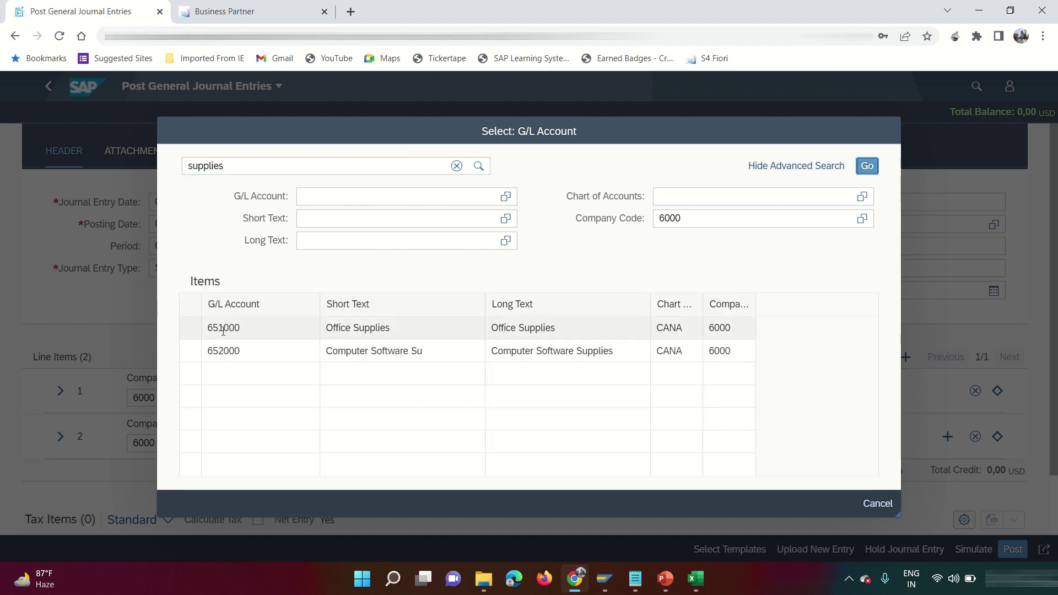
pyautogui.click(226, 329)
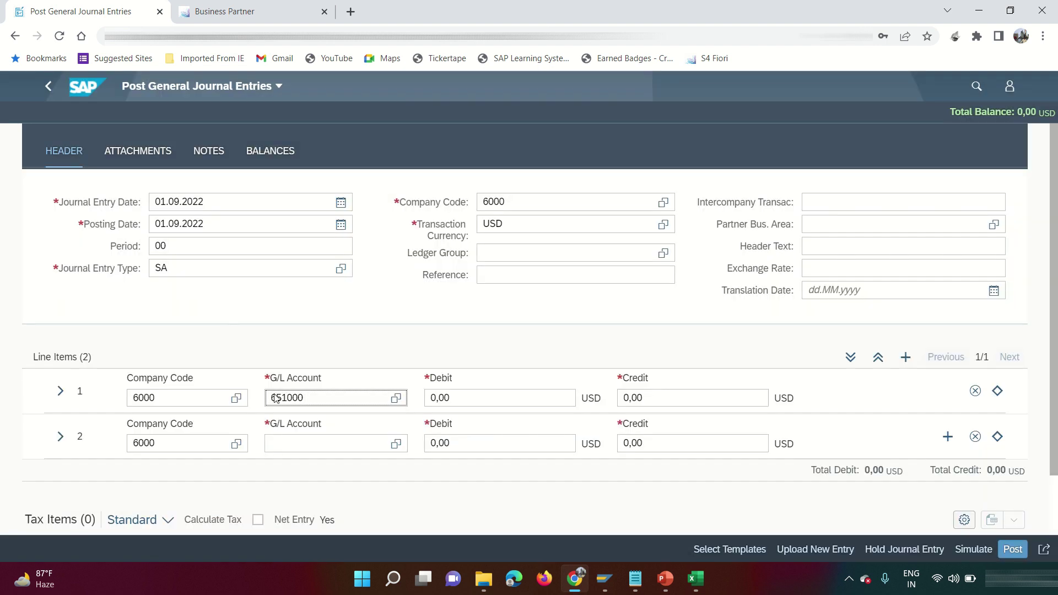
pyautogui.press('Tab')
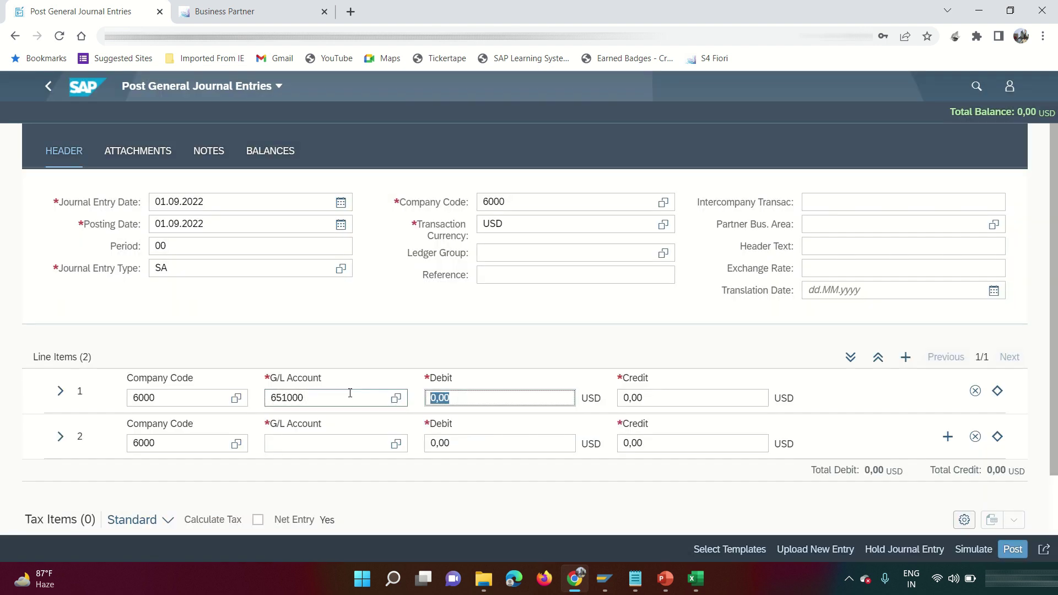
pyautogui.write('65')
pyautogui.moveTo(314, 399); pyautogui.dragTo(265, 400)
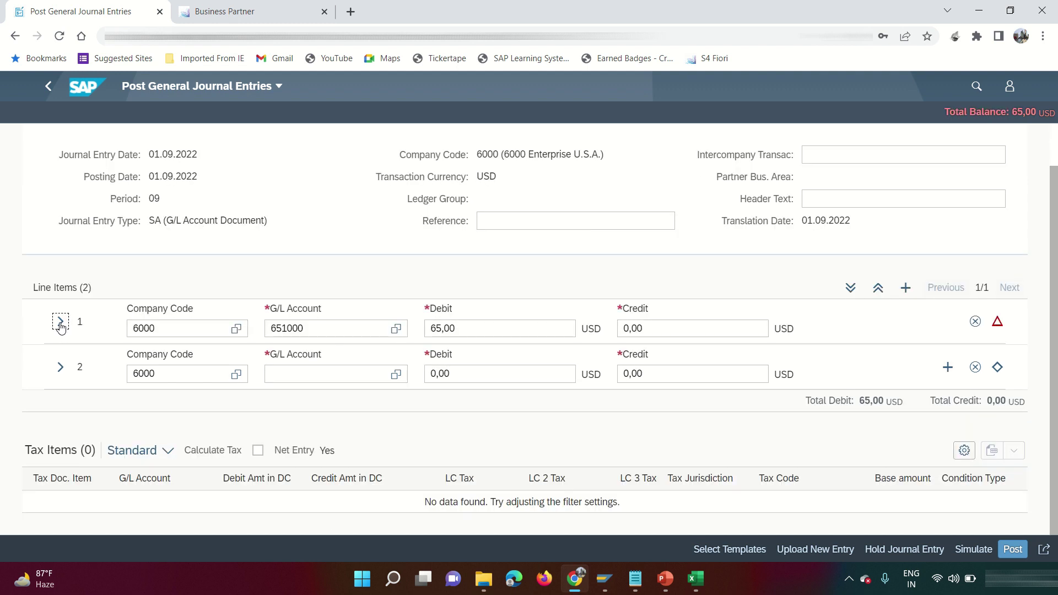
# Assign the Operations cost center 6000OP of company code 6000 to line item 1 in its account assignment.
pyautogui.click(59, 324)
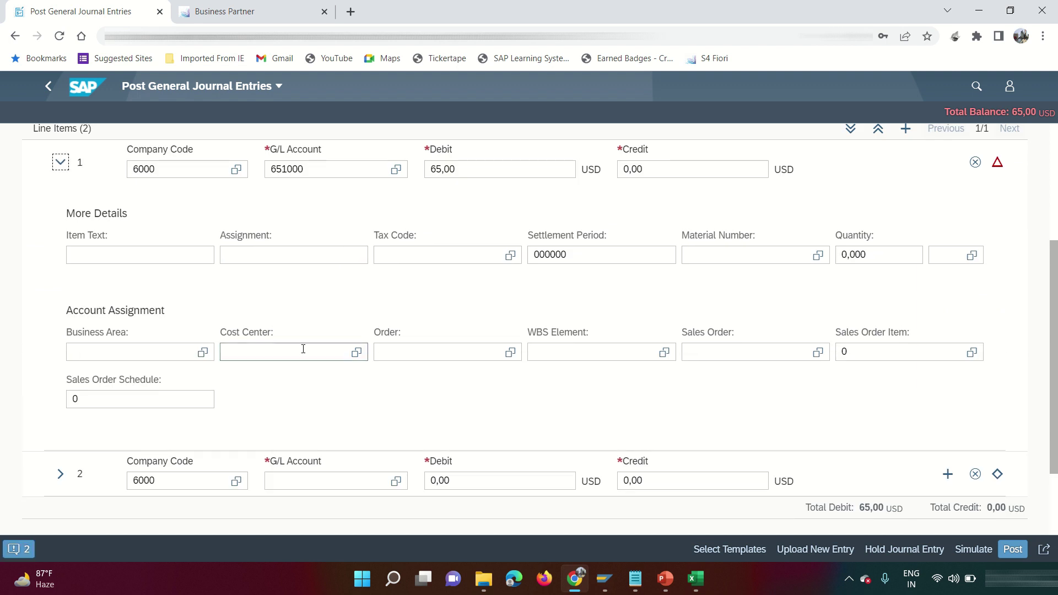
pyautogui.click(357, 352)
pyautogui.moveTo(479, 216); pyautogui.dragTo(223, 201)
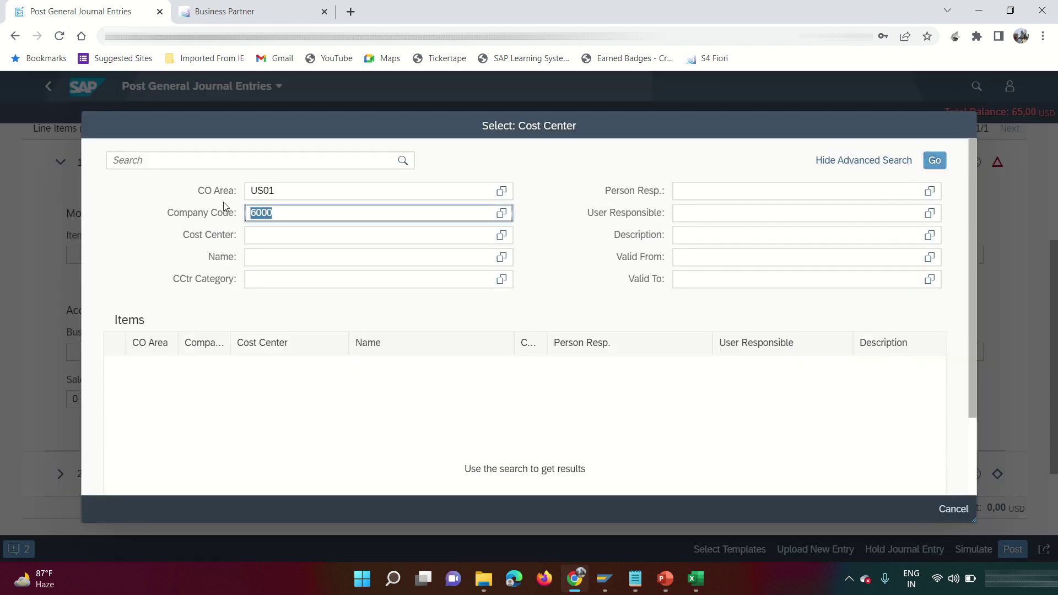
pyautogui.click(936, 161)
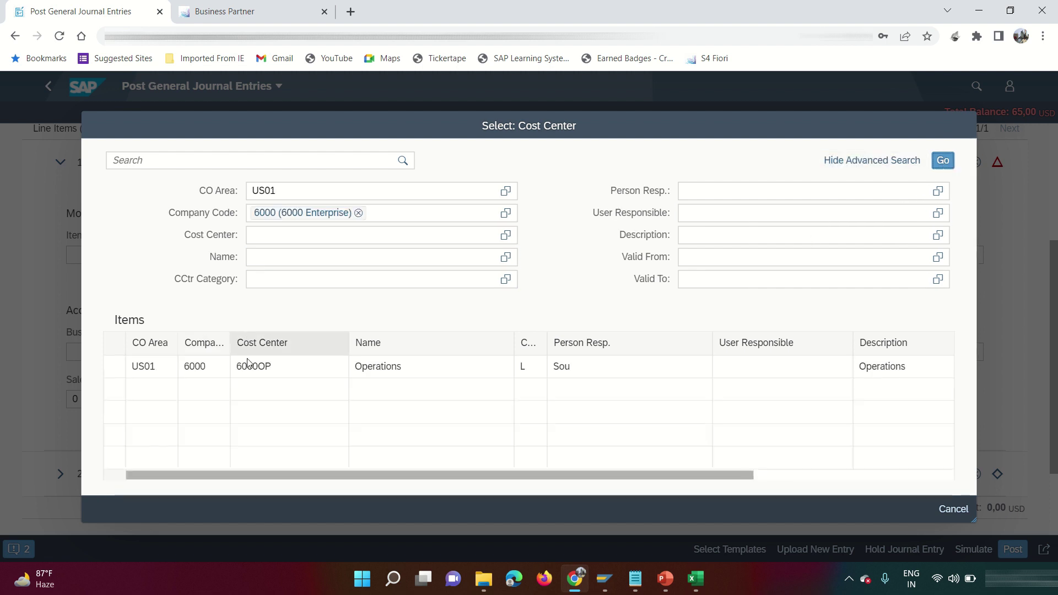
pyautogui.click(198, 366)
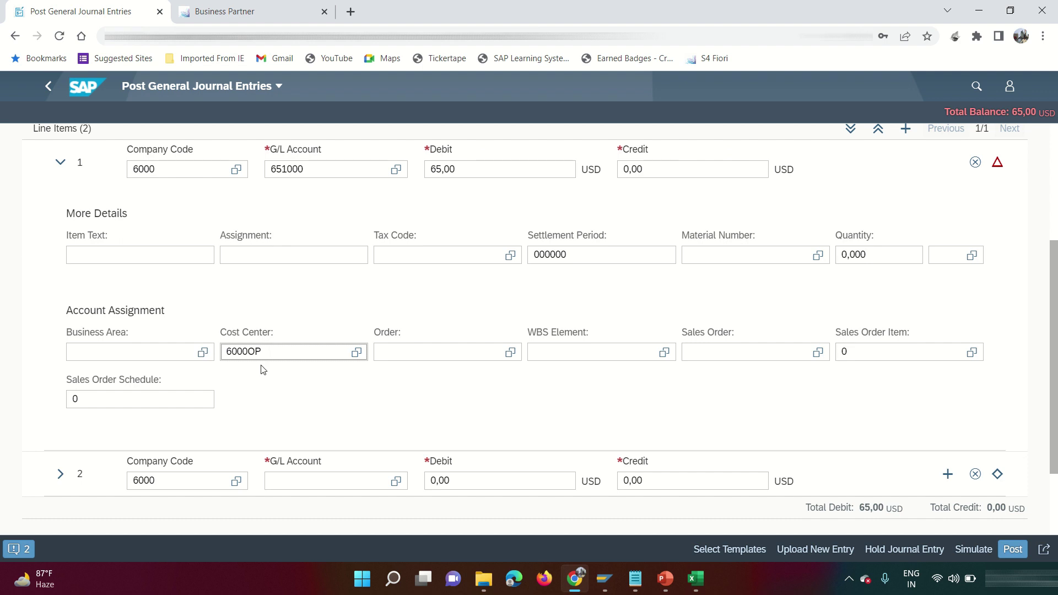
pyautogui.click(60, 162)
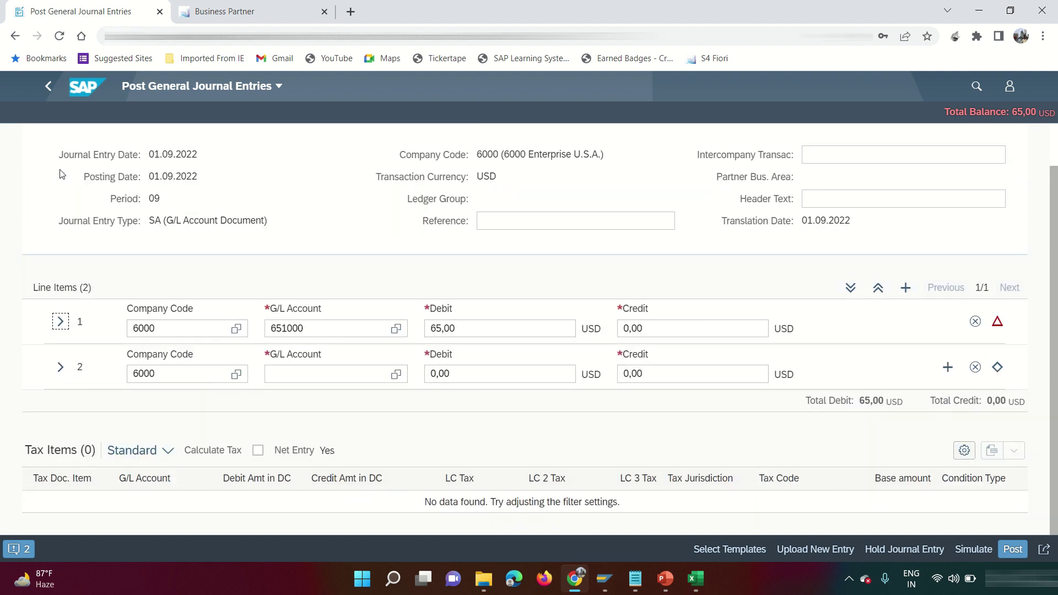
# Assign the Cash Desk G/L account to line item 2 and enter a balancing credit of 65 USD.
pyautogui.click(314, 374)
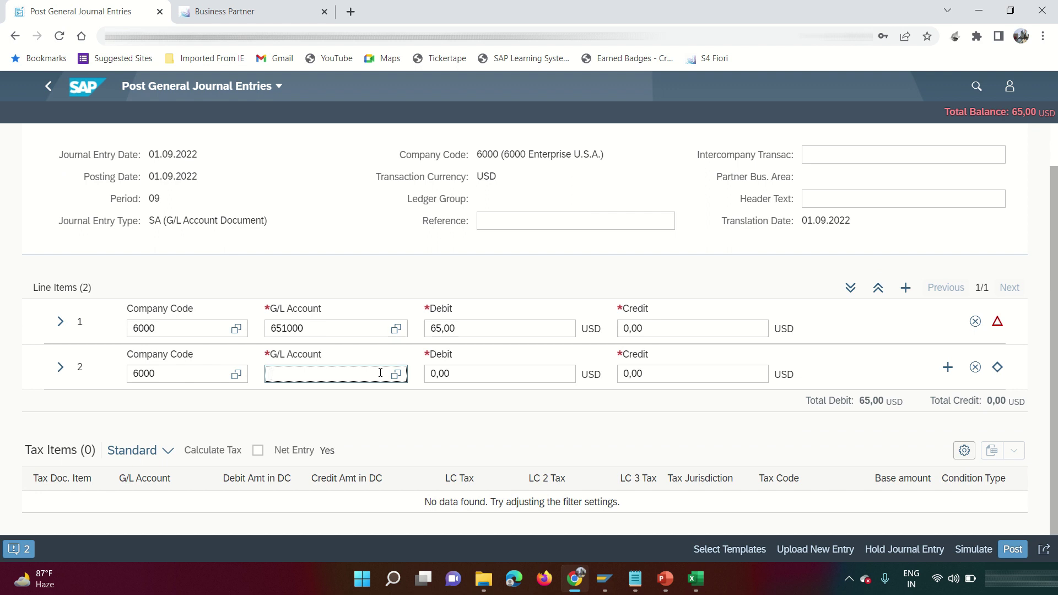
pyautogui.write('cash')
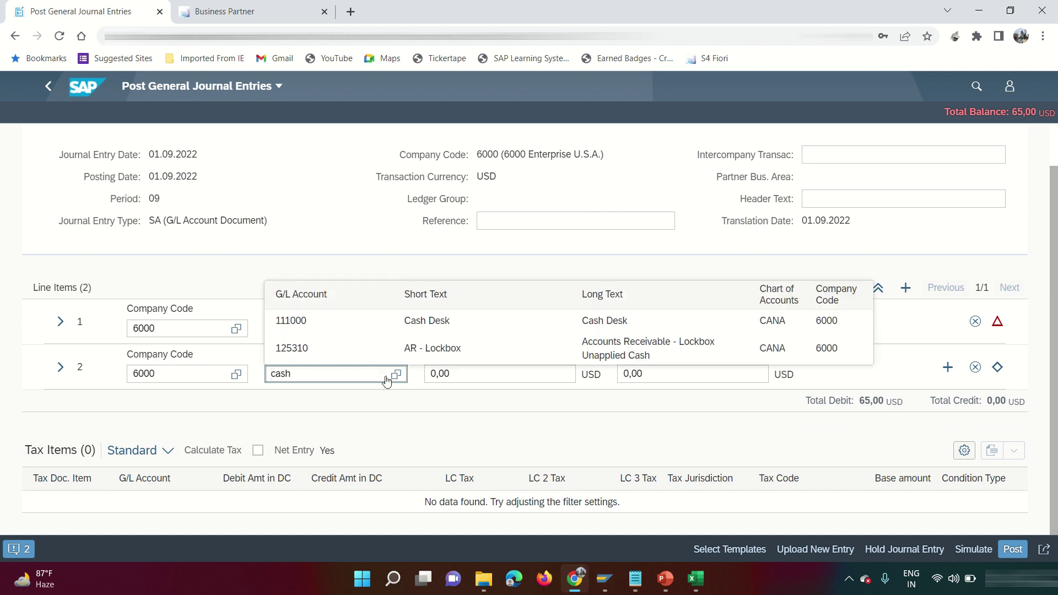
pyautogui.click(434, 330)
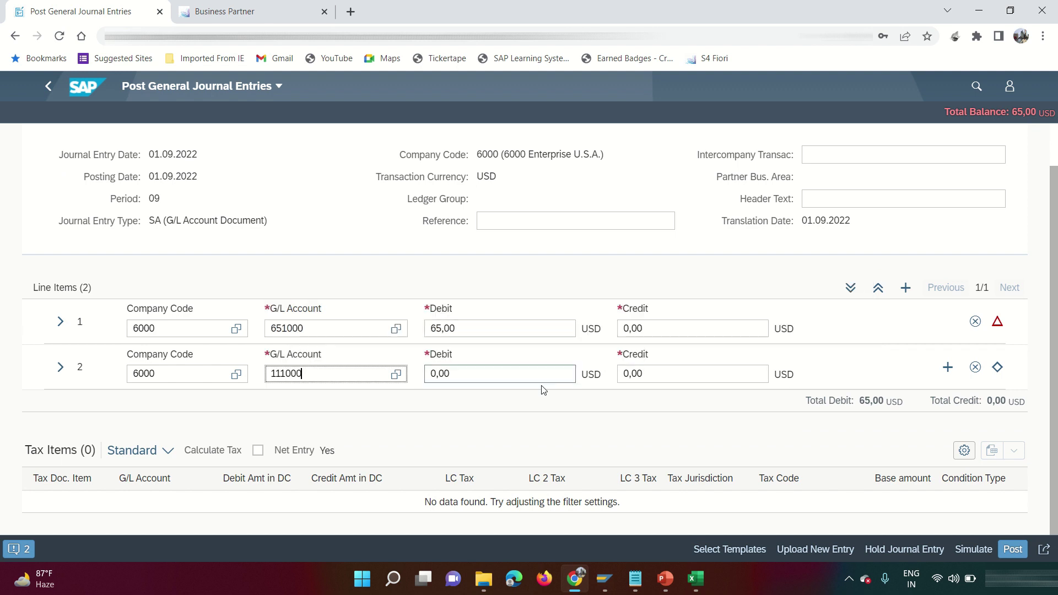
pyautogui.click(647, 373)
pyautogui.write('1')
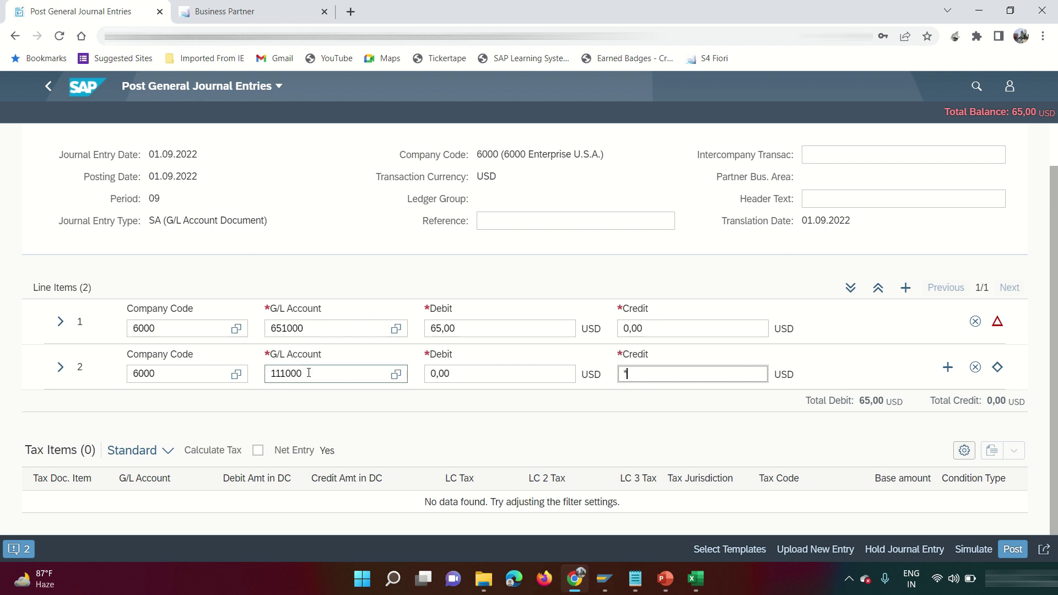
pyautogui.click(711, 435)
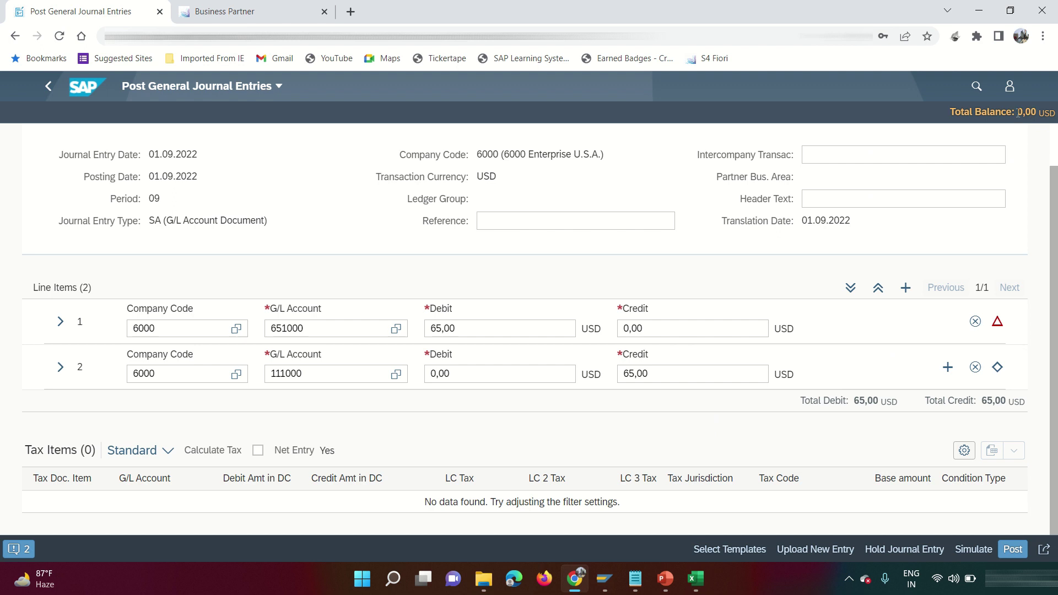
# Examine the journal entry's messages and read the details of the warning for line item 1.
pyautogui.click(22, 549)
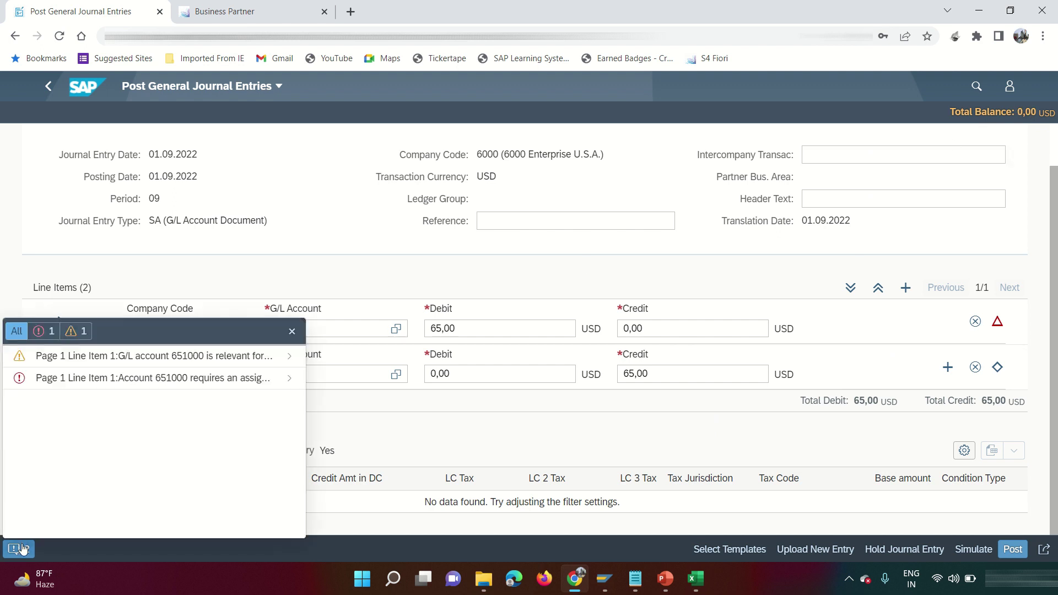
pyautogui.click(264, 360)
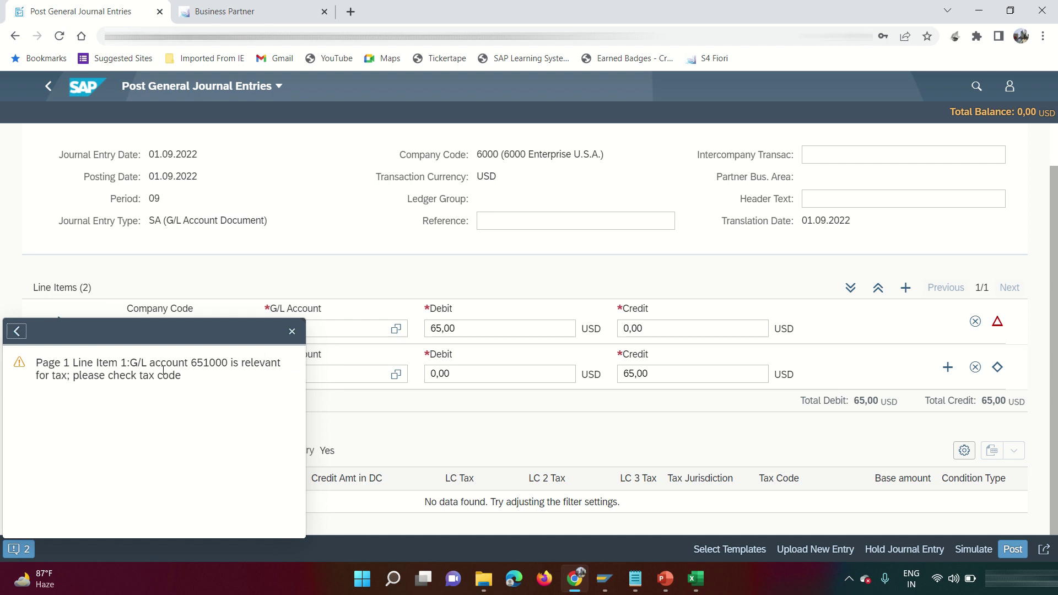
pyautogui.click(292, 331)
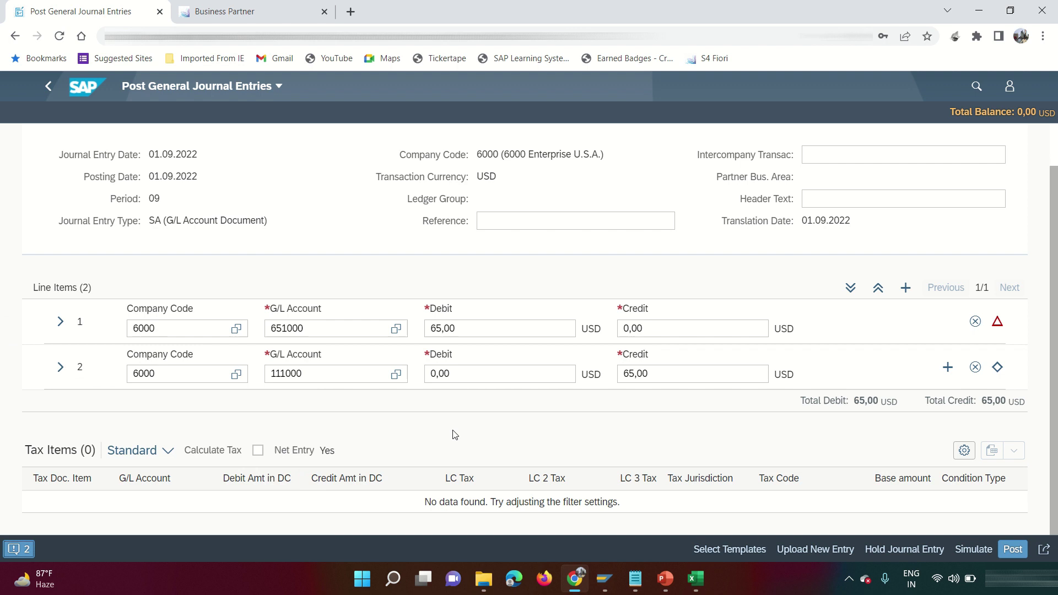
# Simulate the journal entry, acknowledging the tax code warning, and highlight the temporary entry number in the Entry View.
pyautogui.click(968, 551)
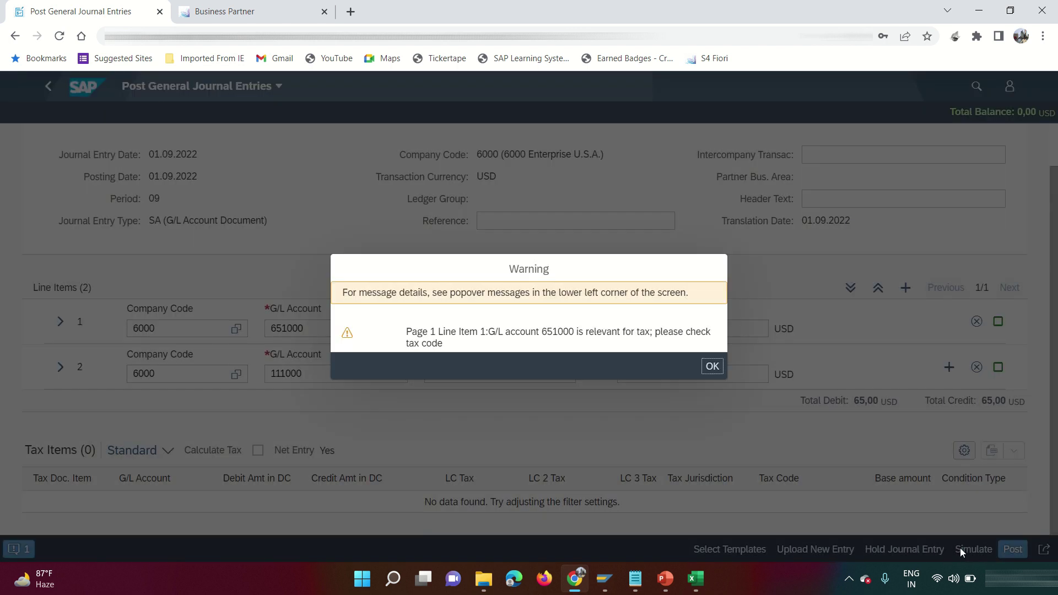
pyautogui.click(712, 365)
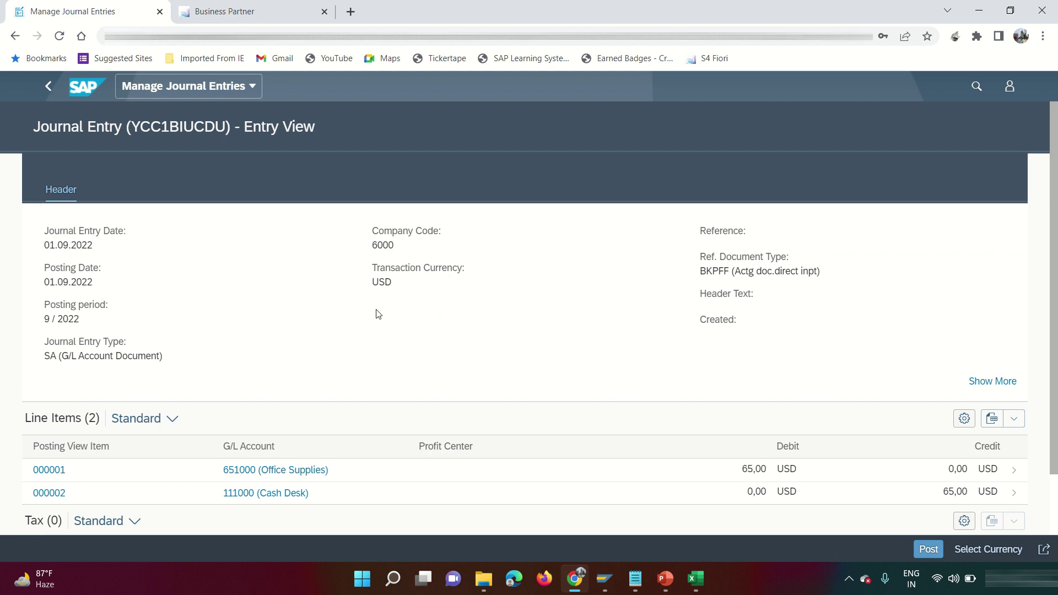
pyautogui.doubleClick(158, 126)
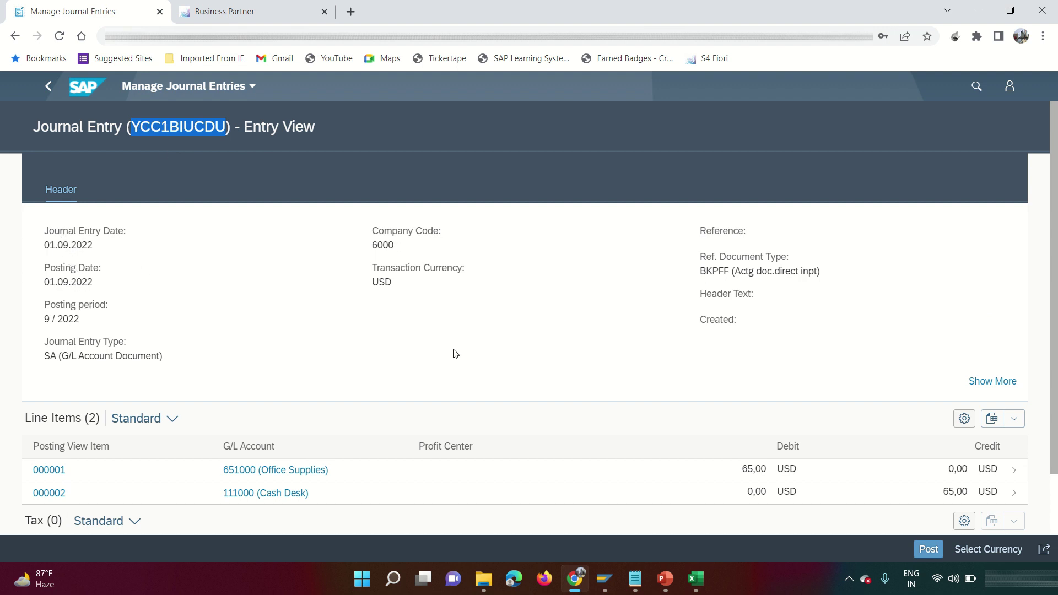
# Review the details of line item 1 in the simulated entry and return to the journal entry form.
pyautogui.scroll(-2, 455, 353)
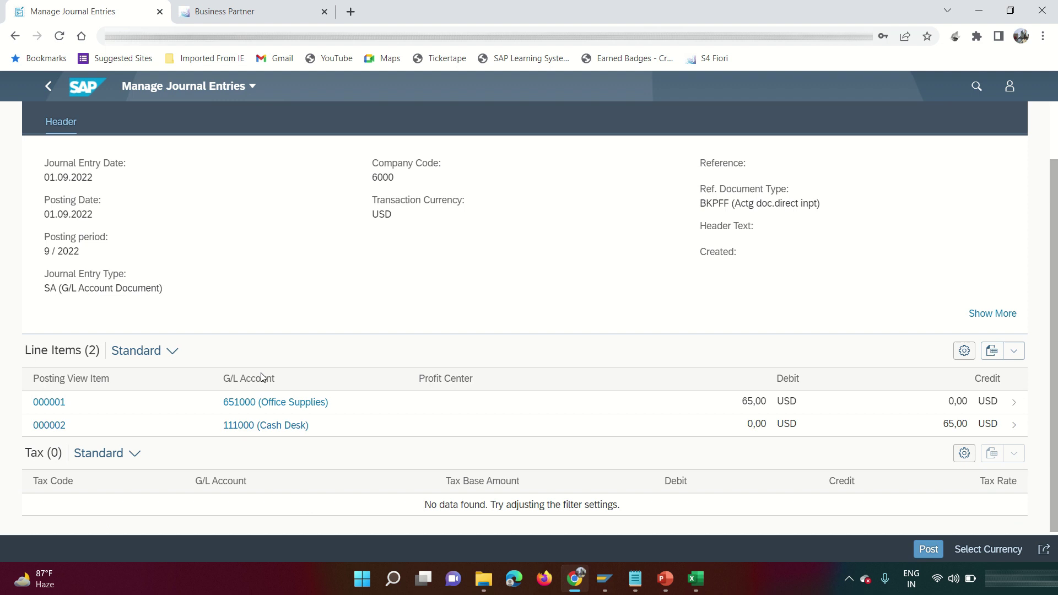
pyautogui.click(1016, 404)
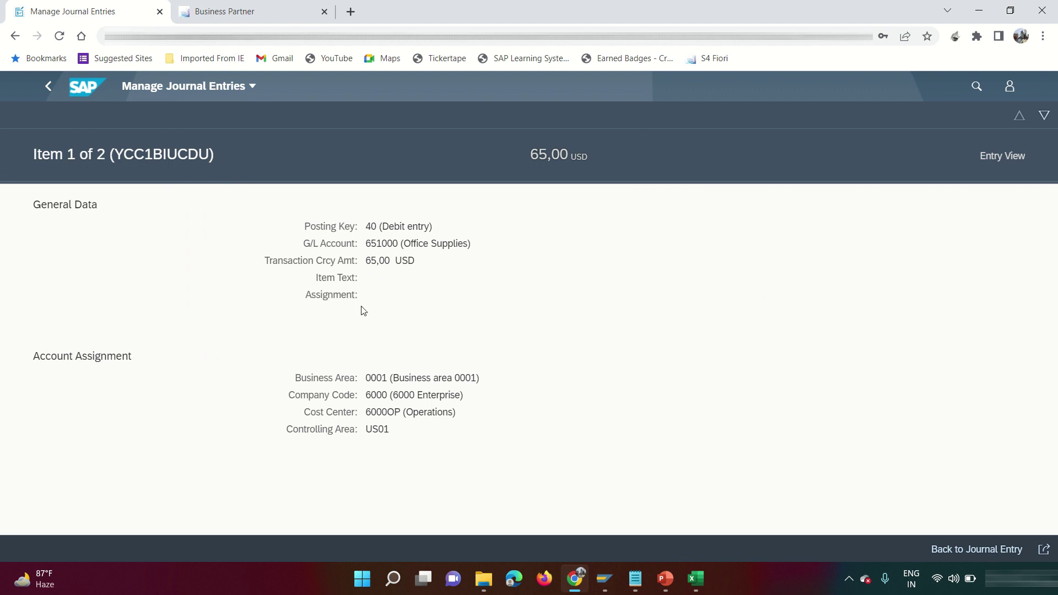
pyautogui.click(49, 89)
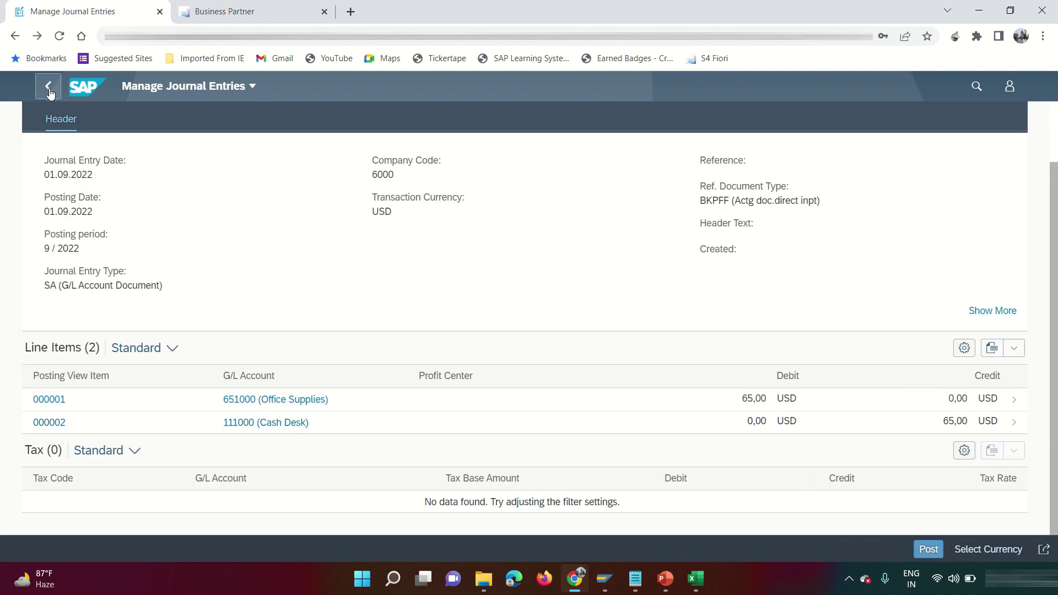
pyautogui.click(49, 89)
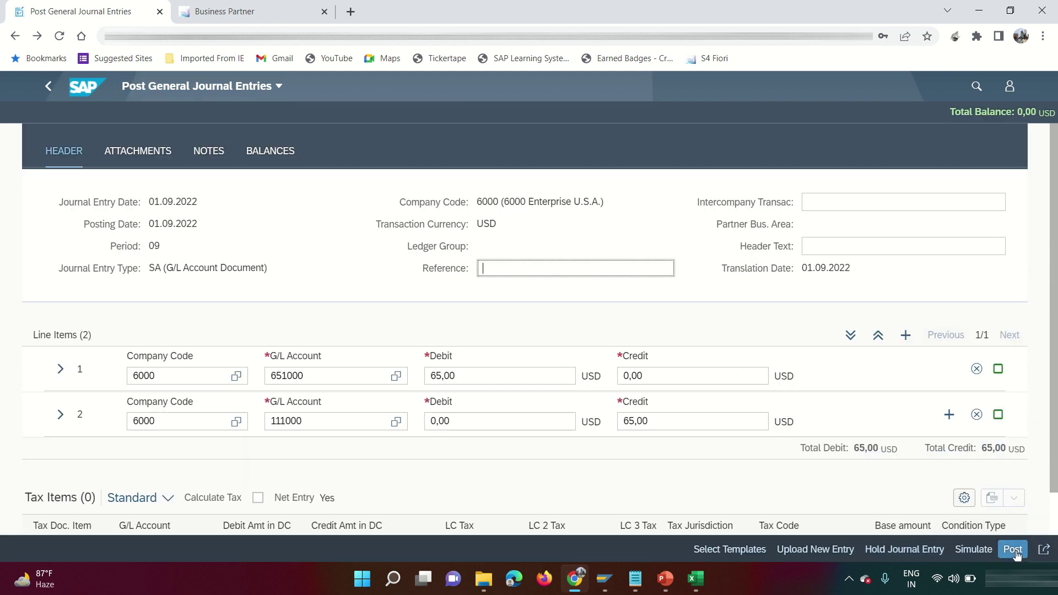
# Attach the file 0607 PM1.txt from the Desktop to the journal entry.
pyautogui.click(157, 156)
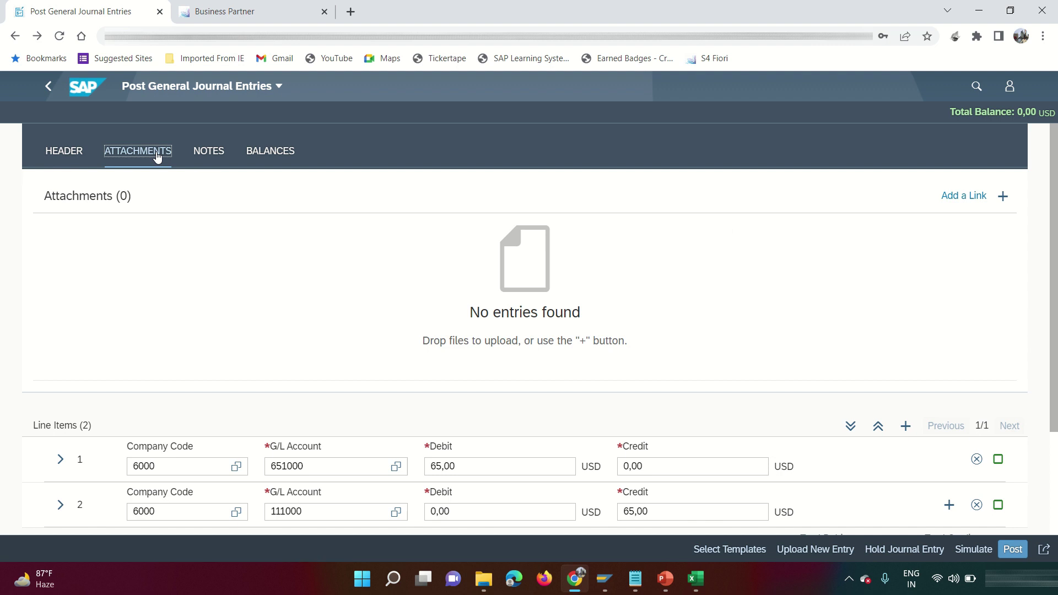
pyautogui.click(1003, 198)
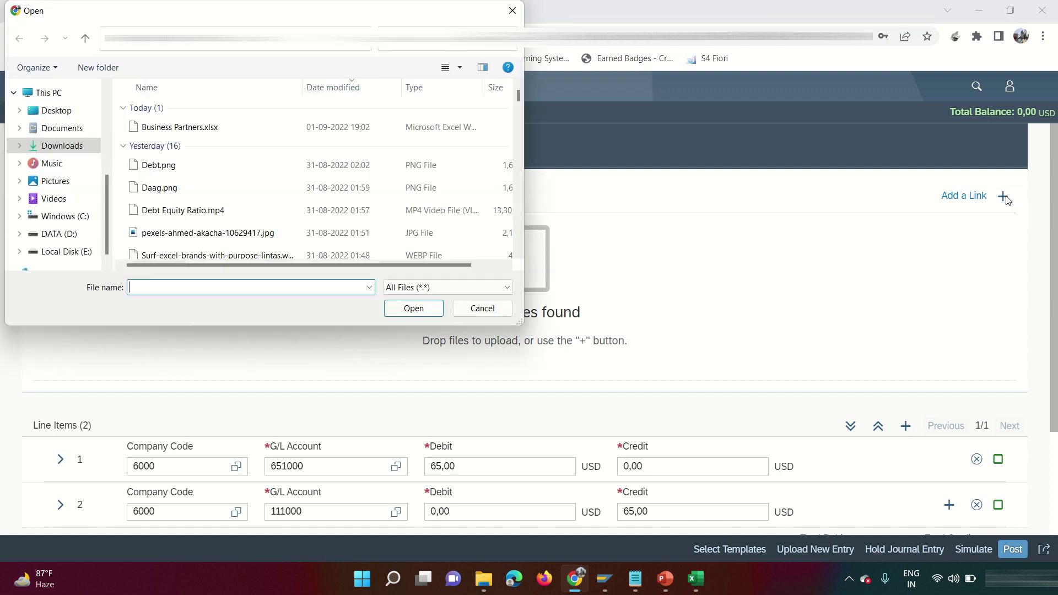
pyautogui.click(236, 118)
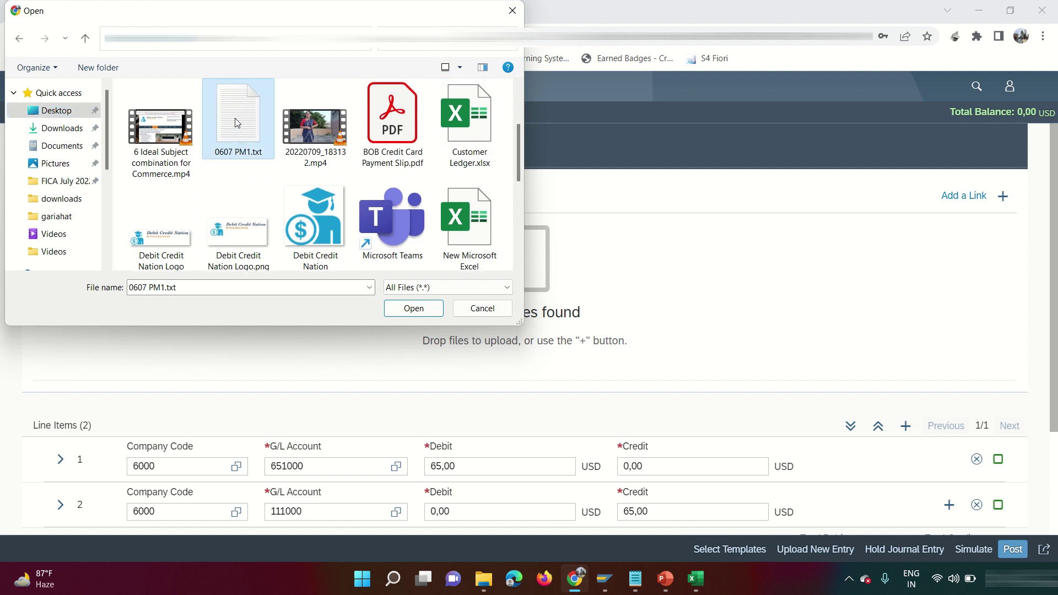
pyautogui.click(410, 309)
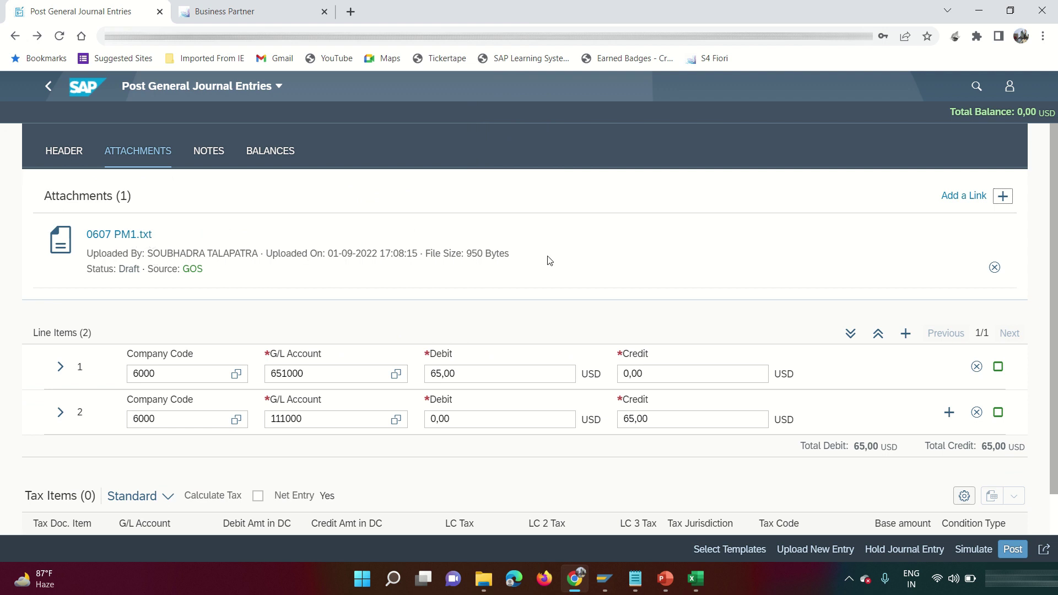
# Post the journal entry and display the posted document with its header and line items.
pyautogui.click(1014, 549)
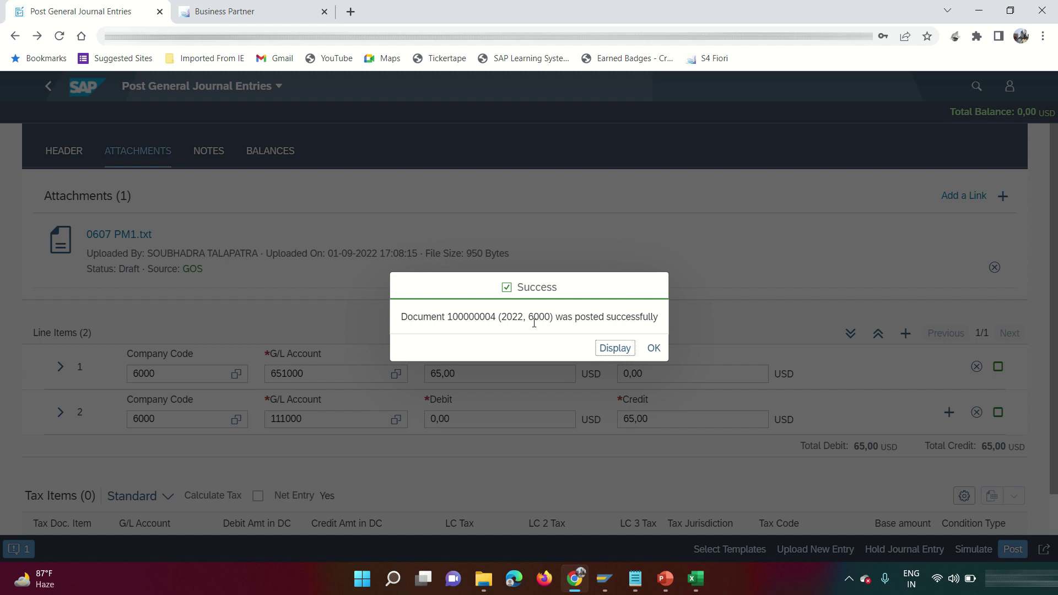
pyautogui.moveTo(452, 316); pyautogui.dragTo(526, 316)
pyautogui.doubleClick(535, 316)
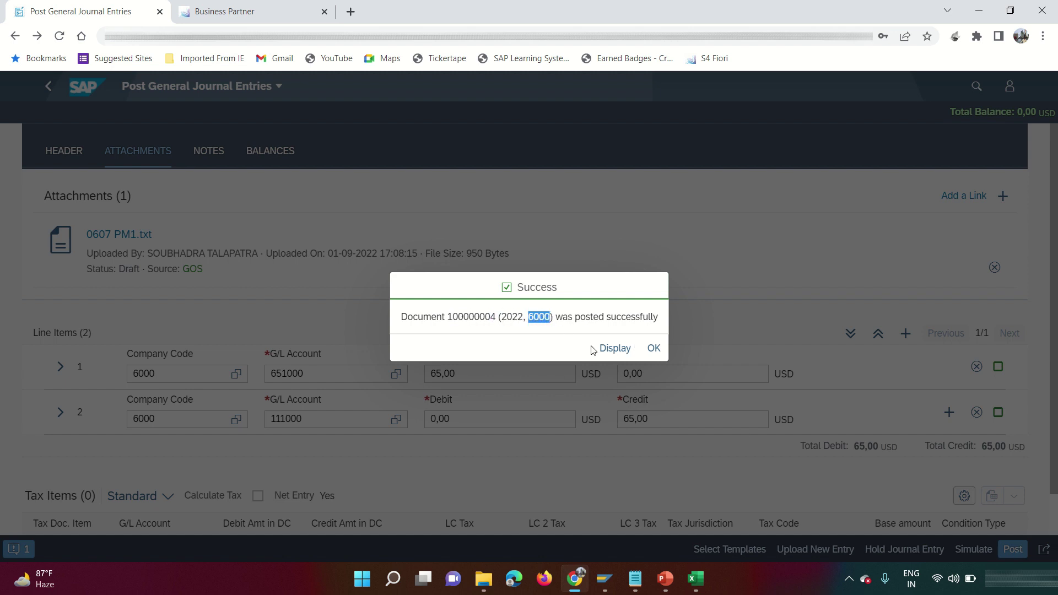
pyautogui.click(624, 349)
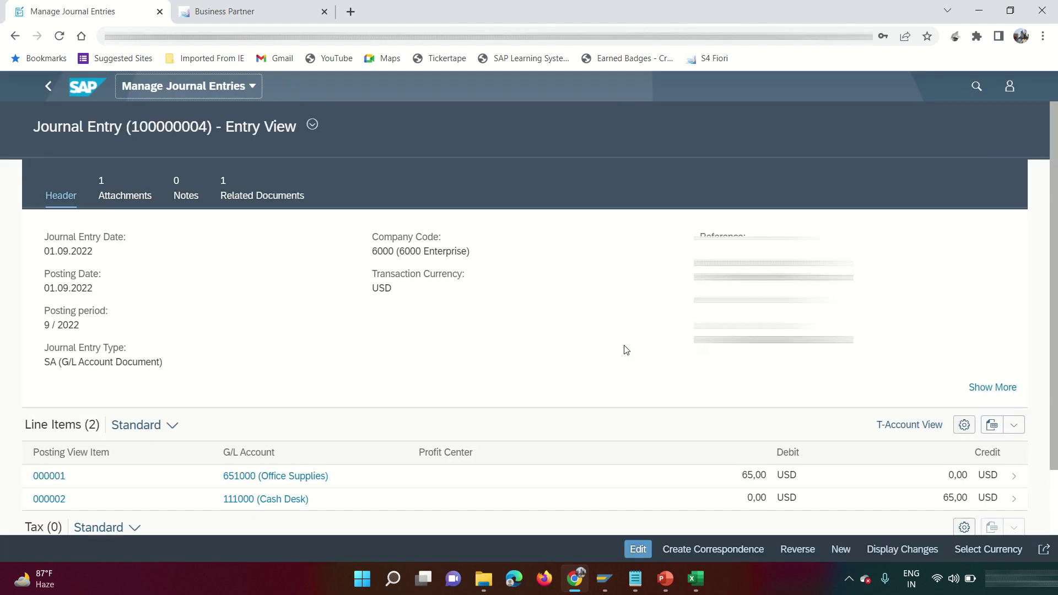
pyautogui.scroll(-3, 485, 307)
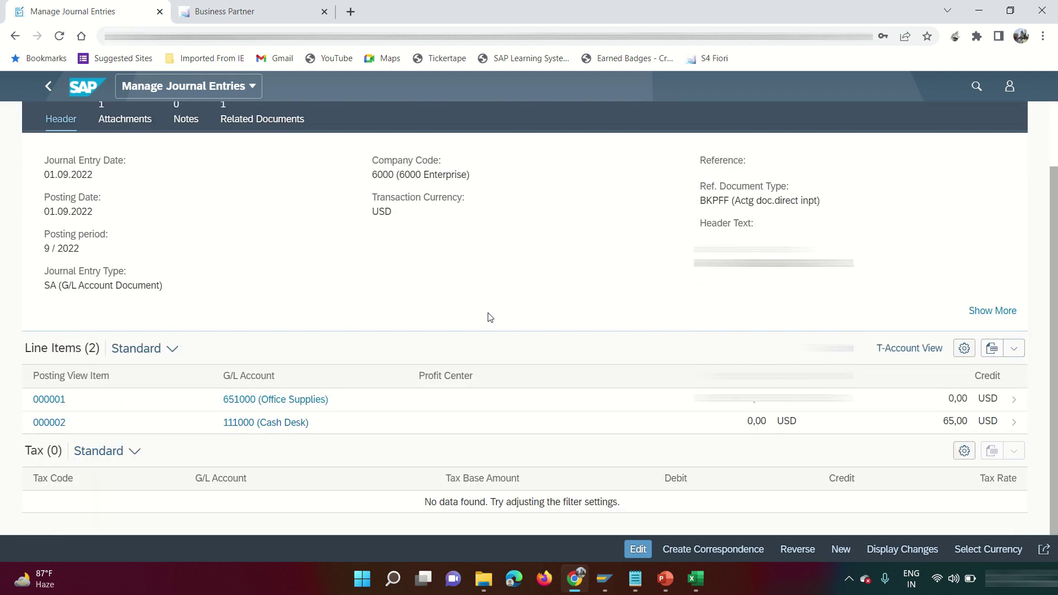
pyautogui.scroll(3, 487, 311)
# Open the posted entry's attachment 0607 PM1.txt to check its contents, close it, and return to the header data.
pyautogui.click(121, 193)
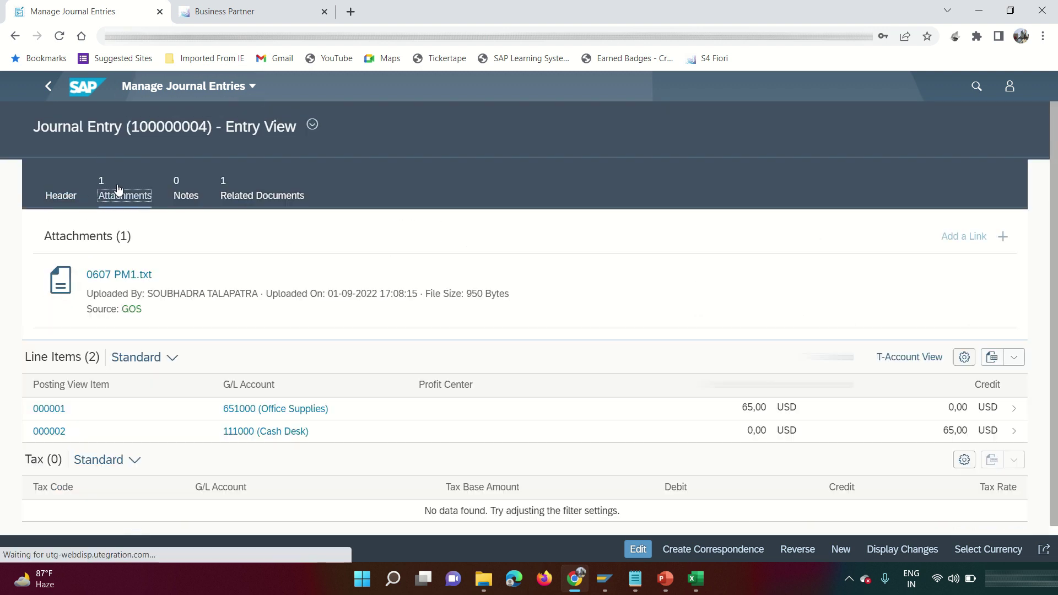
pyautogui.click(127, 278)
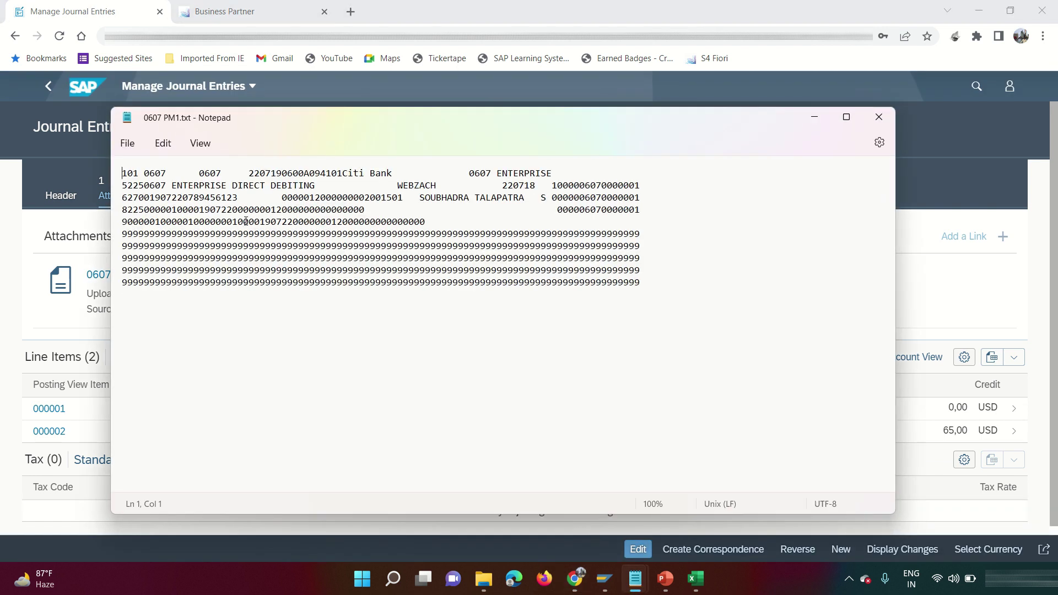
pyautogui.keyDown('shift'); pyautogui.click(245, 221); pyautogui.keyUp('shift')
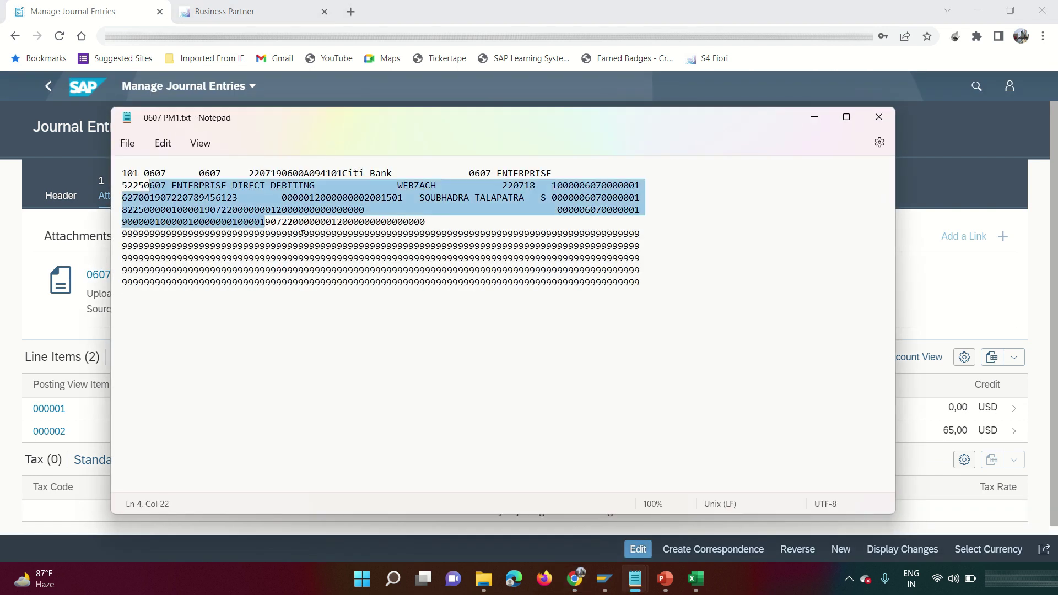
pyautogui.keyDown('shift'); pyautogui.click(640, 282); pyautogui.keyUp('shift')
pyautogui.click(878, 116)
pyautogui.click(62, 196)
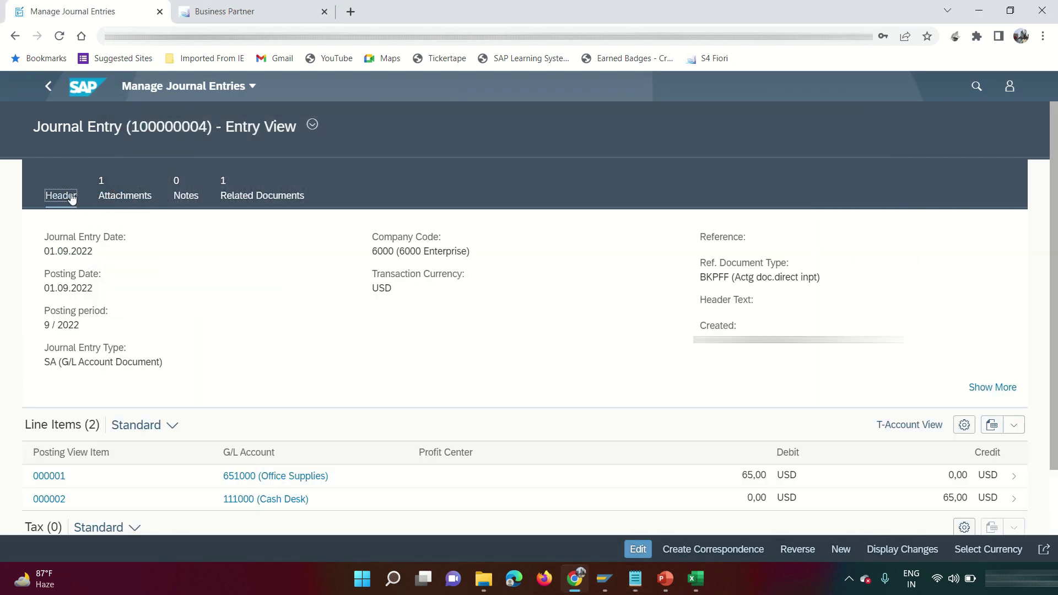
# Switch the posted journal entry to edit mode and check the Item Text and Assignment fields of line item 1.
pyautogui.scroll(-2, 442, 376)
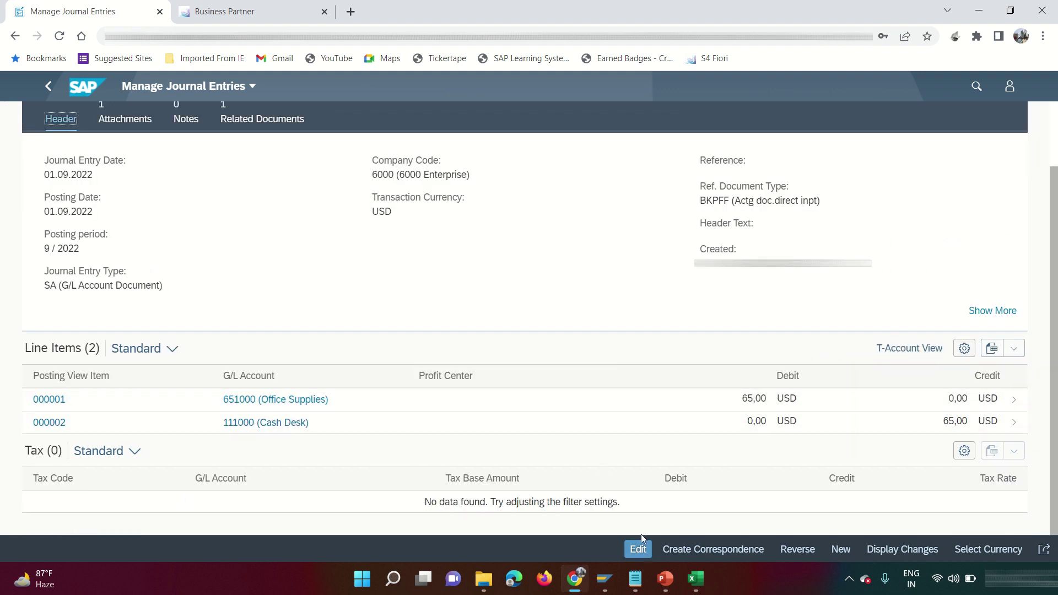
pyautogui.click(640, 556)
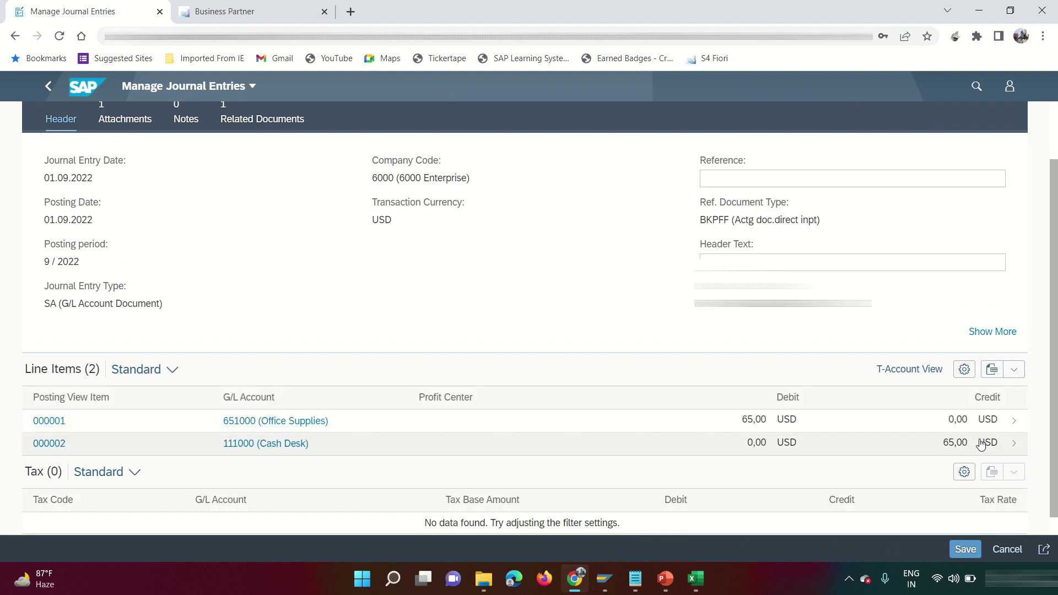
pyautogui.click(1011, 420)
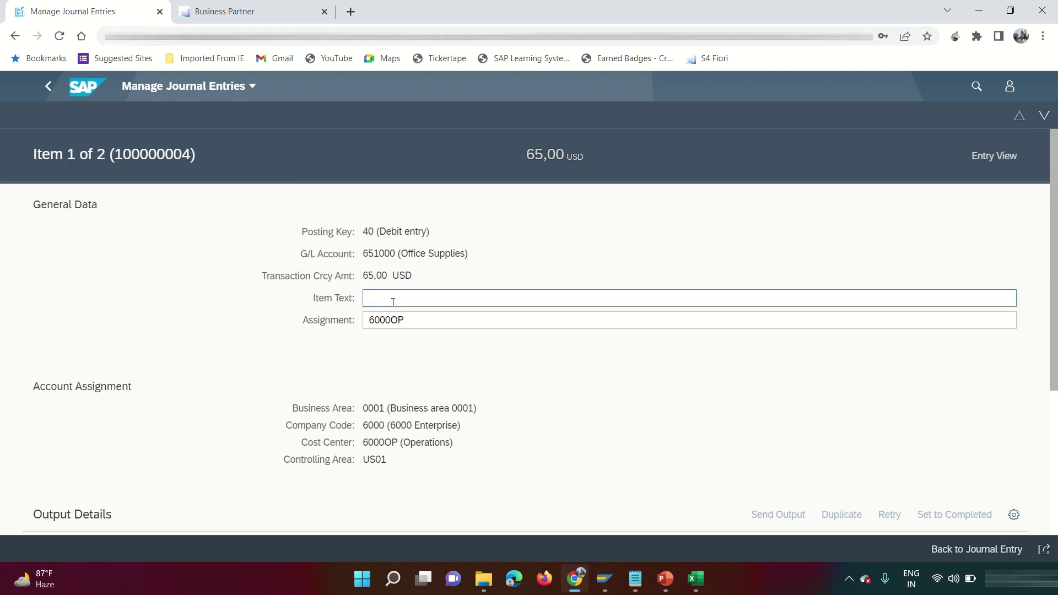
pyautogui.click(416, 318)
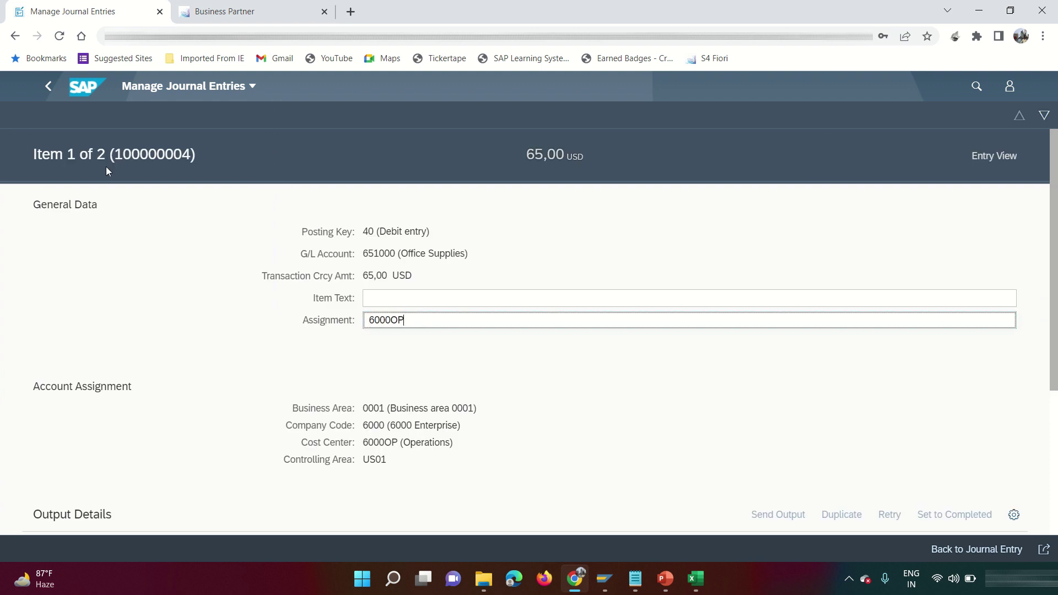
pyautogui.click(48, 86)
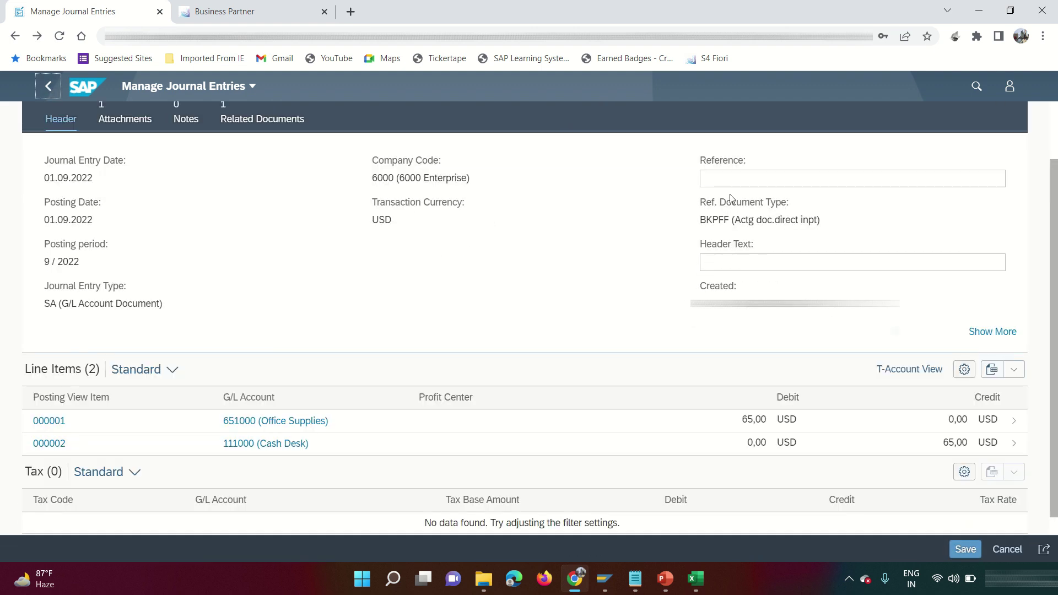
# Set the journal entry's header text to "General JE" and save the change.
pyautogui.click(726, 180)
pyautogui.click(725, 260)
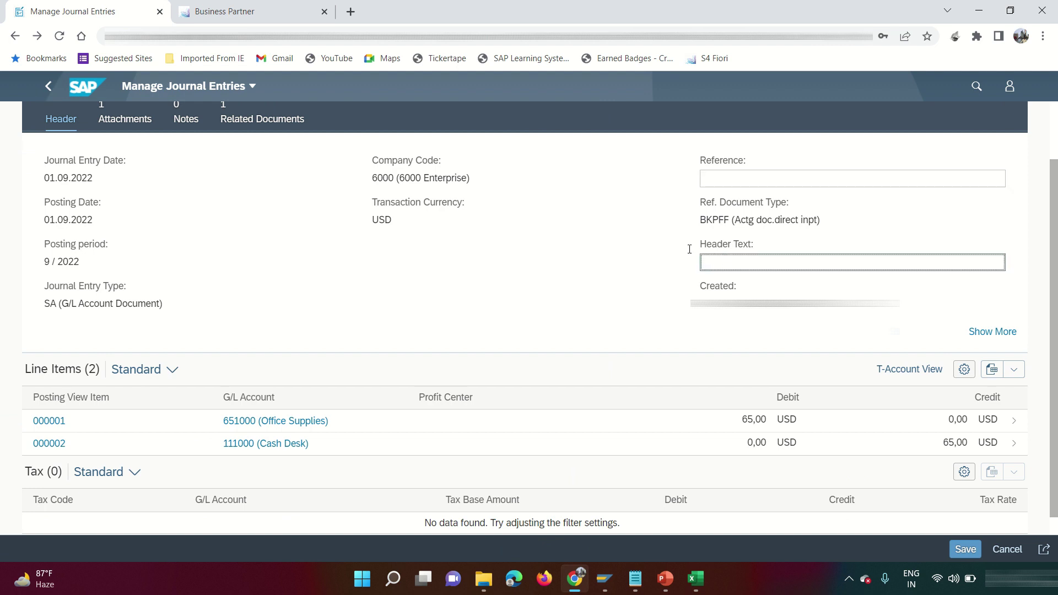
pyautogui.click(736, 262)
pyautogui.write('General JE')
pyautogui.click(958, 550)
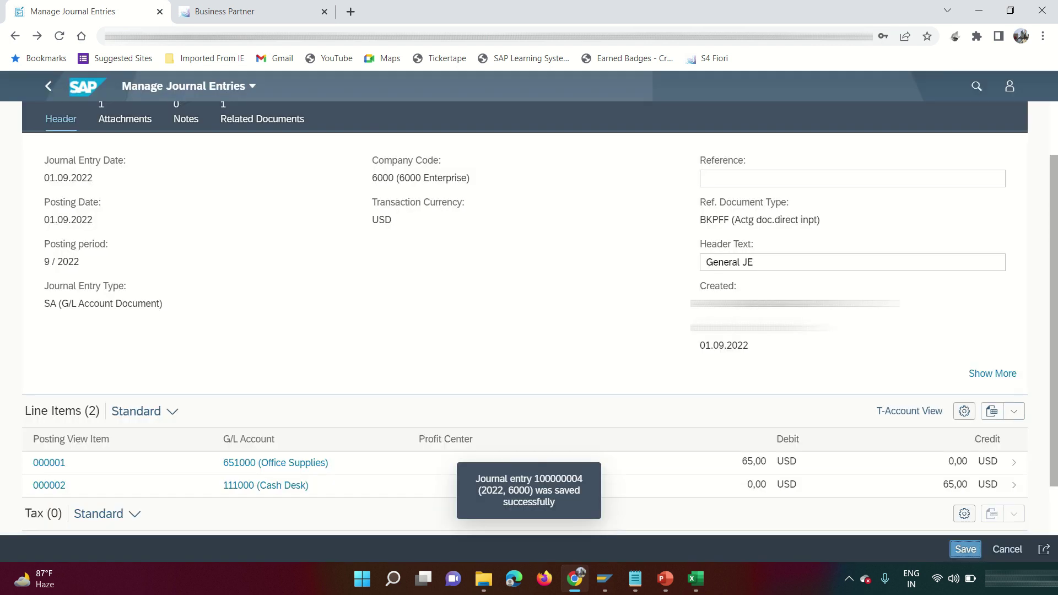
pyautogui.moveTo(695, 219); pyautogui.dragTo(687, 243)
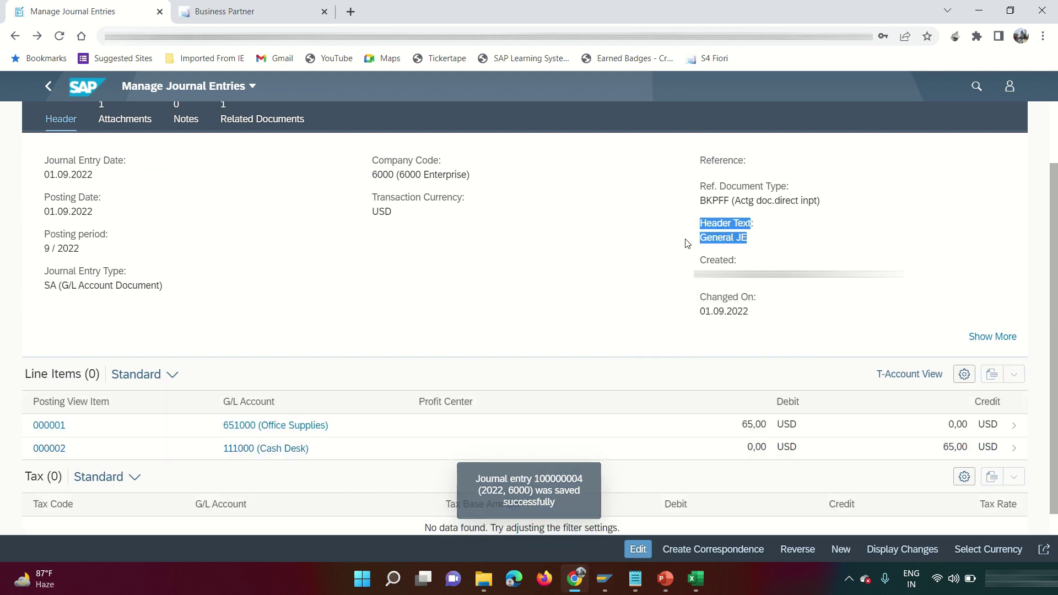
# View the reversal options for the posted journal entry and leave without reversing it.
pyautogui.click(794, 551)
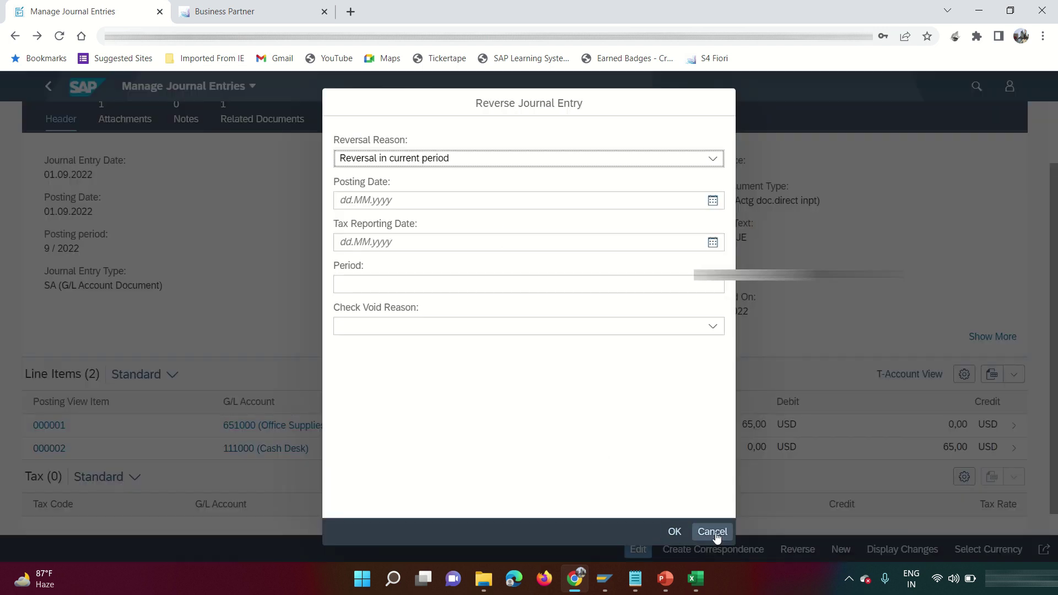
pyautogui.click(707, 530)
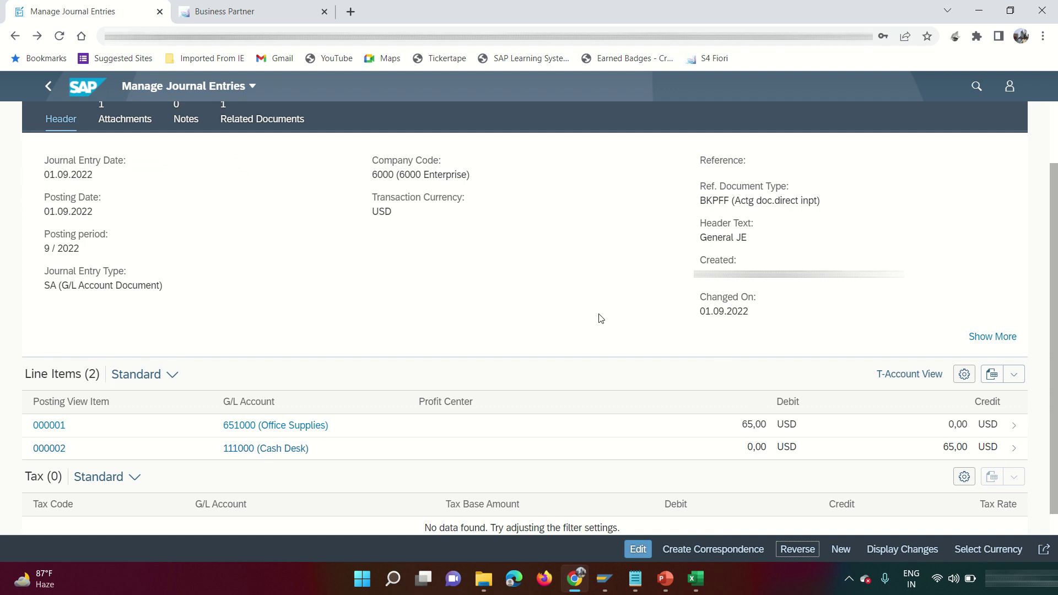
pyautogui.click(49, 90)
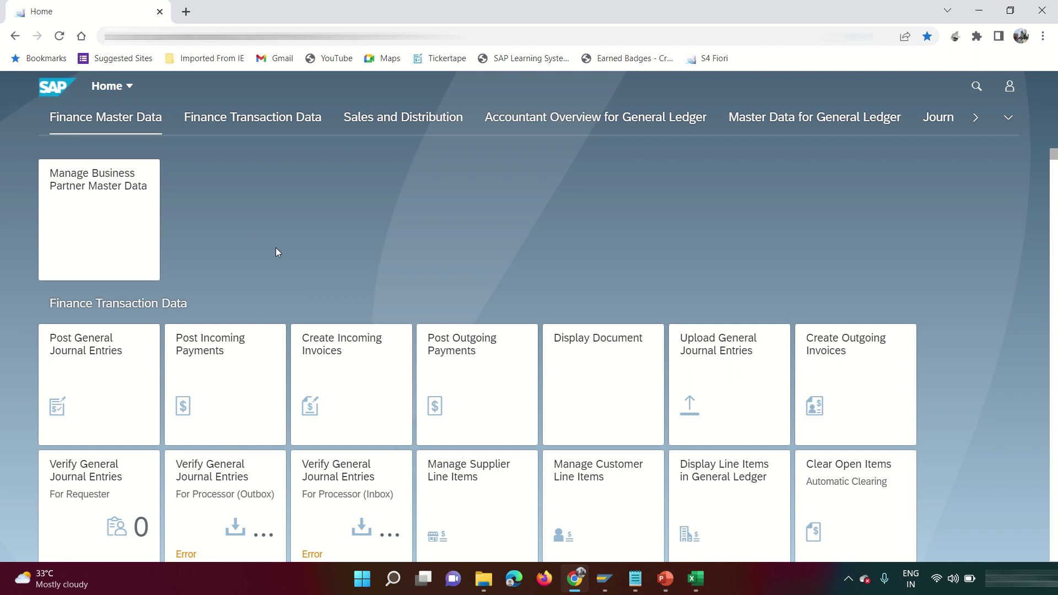
# Open the Manage Journal Entries app from the Journal Entries group of the launchpad.
pyautogui.scroll(-5, 342, 248)
pyautogui.scroll(5, 404, 338)
pyautogui.scroll(-9, 419, 273)
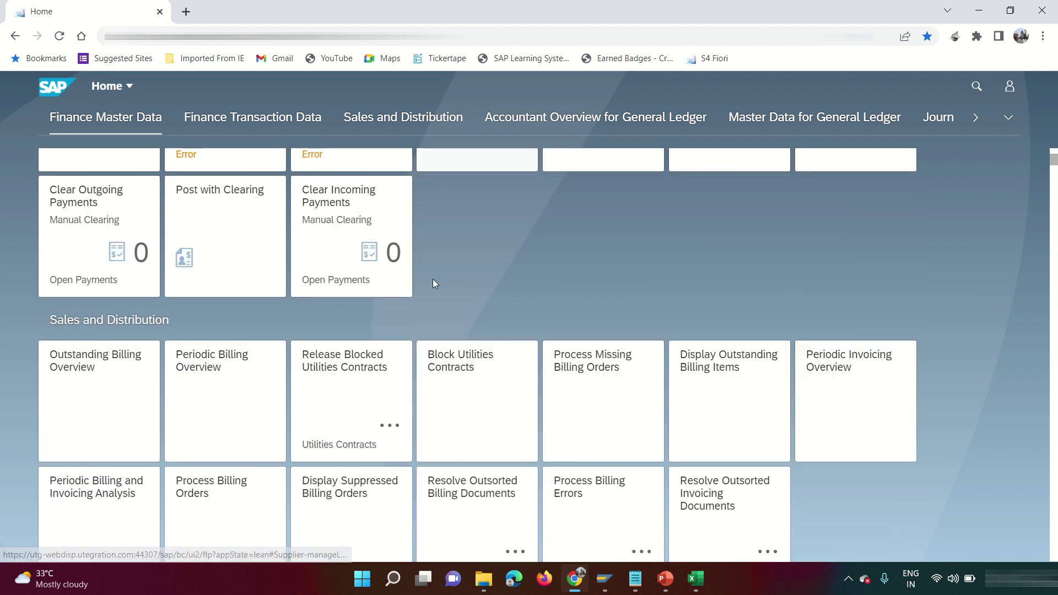
pyautogui.scroll(6, 438, 286)
pyautogui.scroll(3, 438, 286)
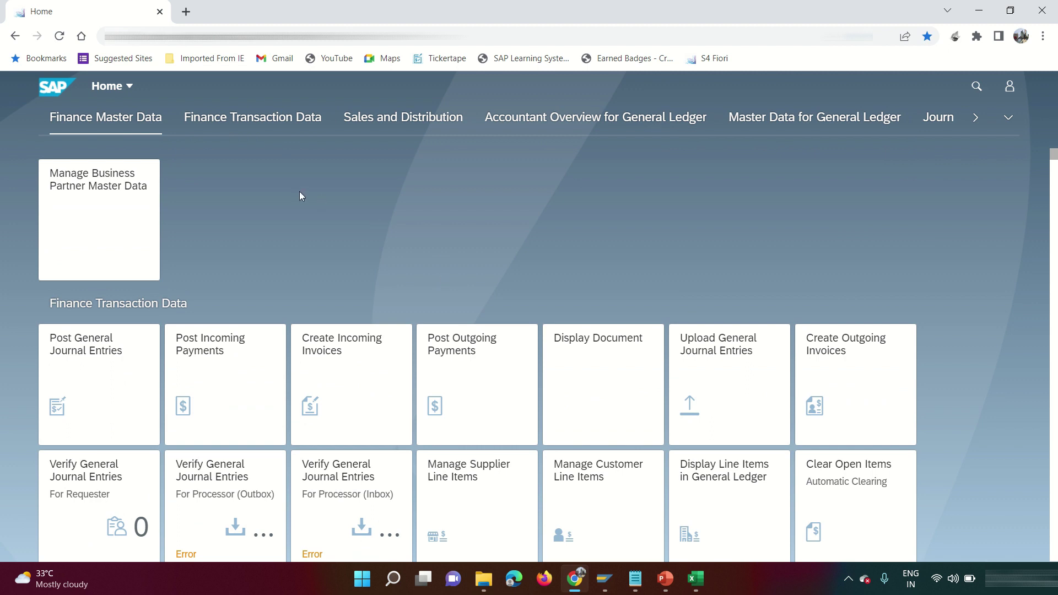
pyautogui.click(938, 117)
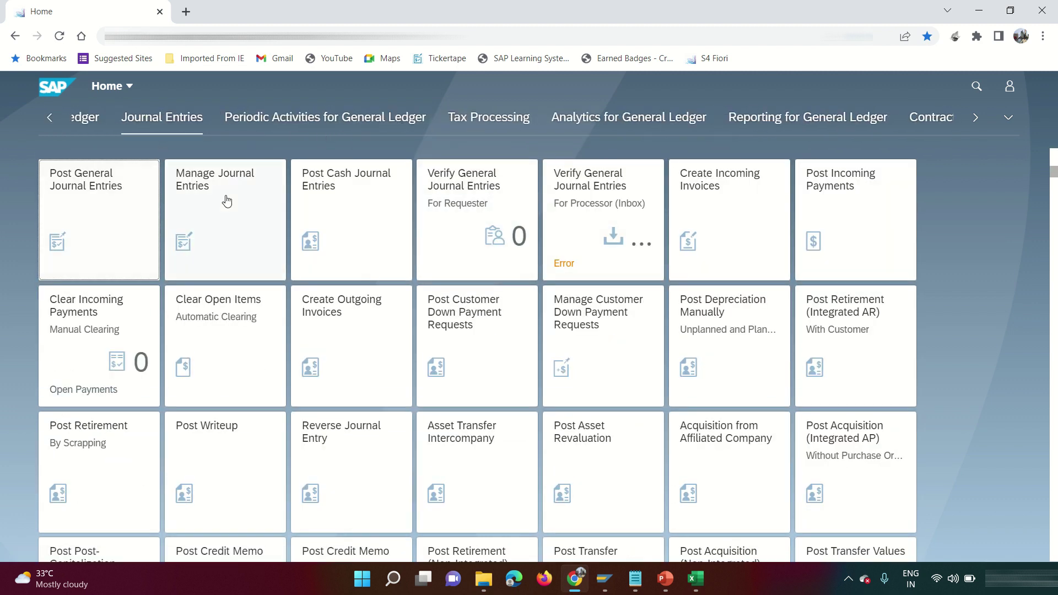
pyautogui.click(215, 229)
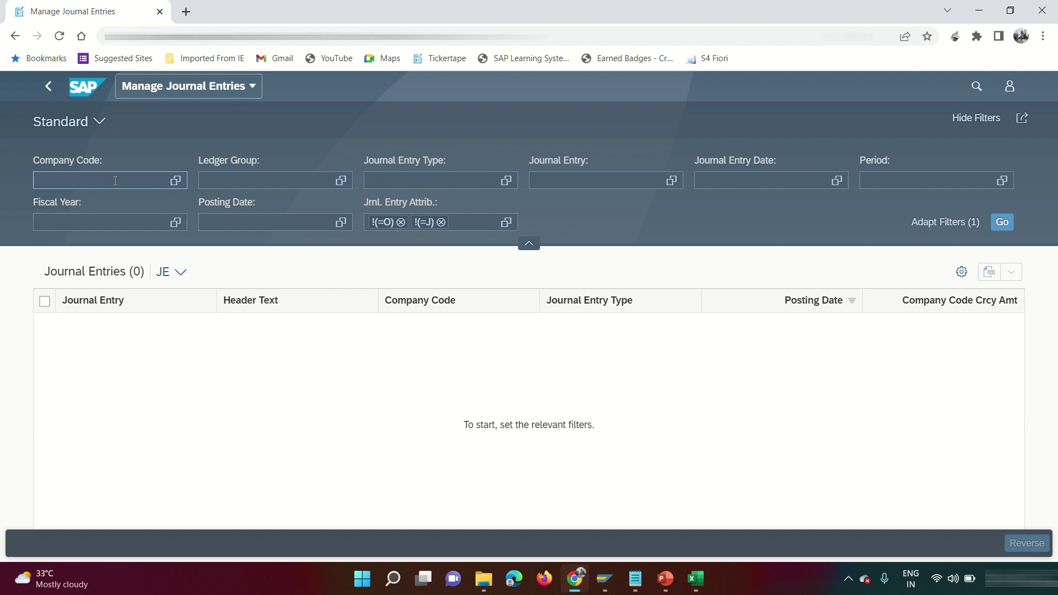
# Filter the journal entries by company code 6000 and run the search.
pyautogui.click(176, 182)
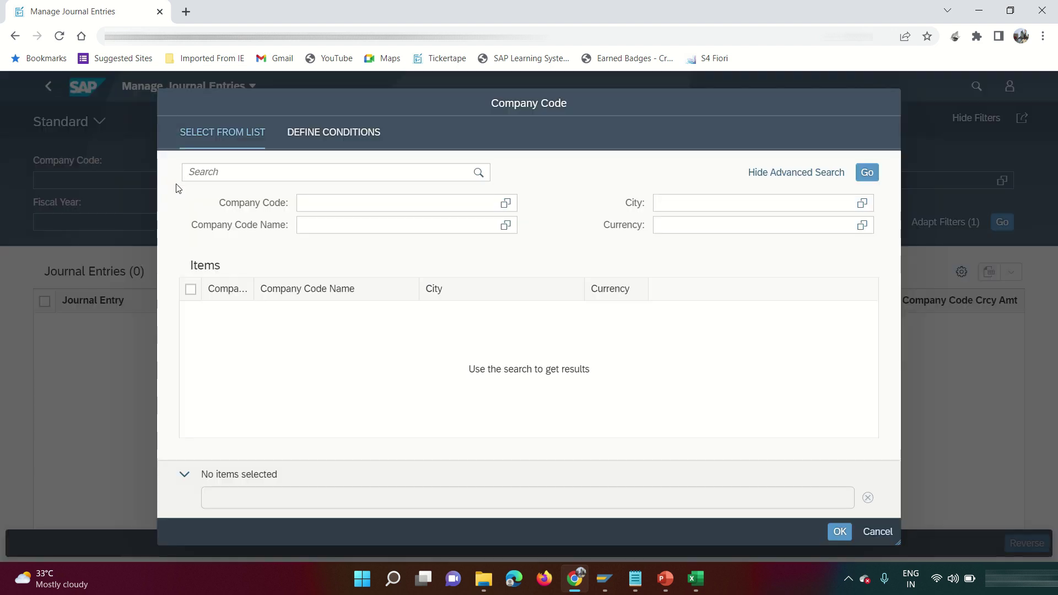
pyautogui.click(330, 203)
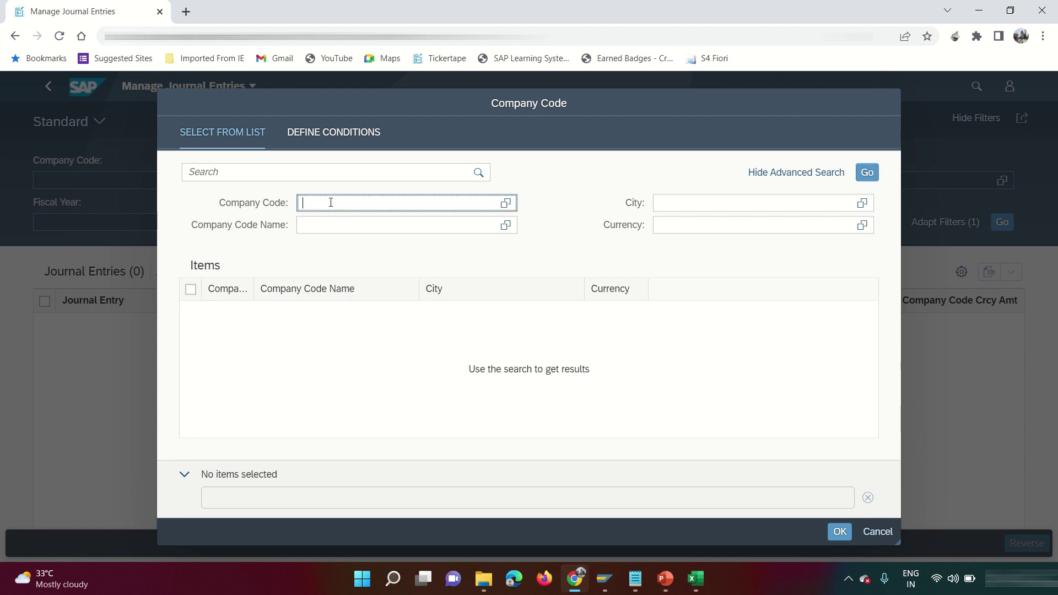
pyautogui.write('6000')
pyautogui.press('Return')
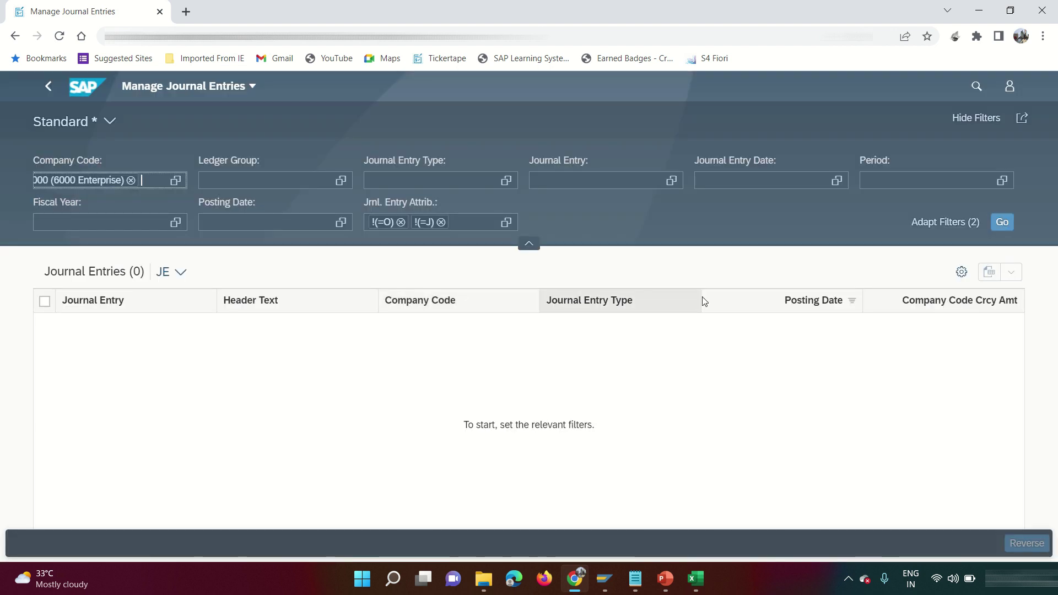
pyautogui.click(1002, 223)
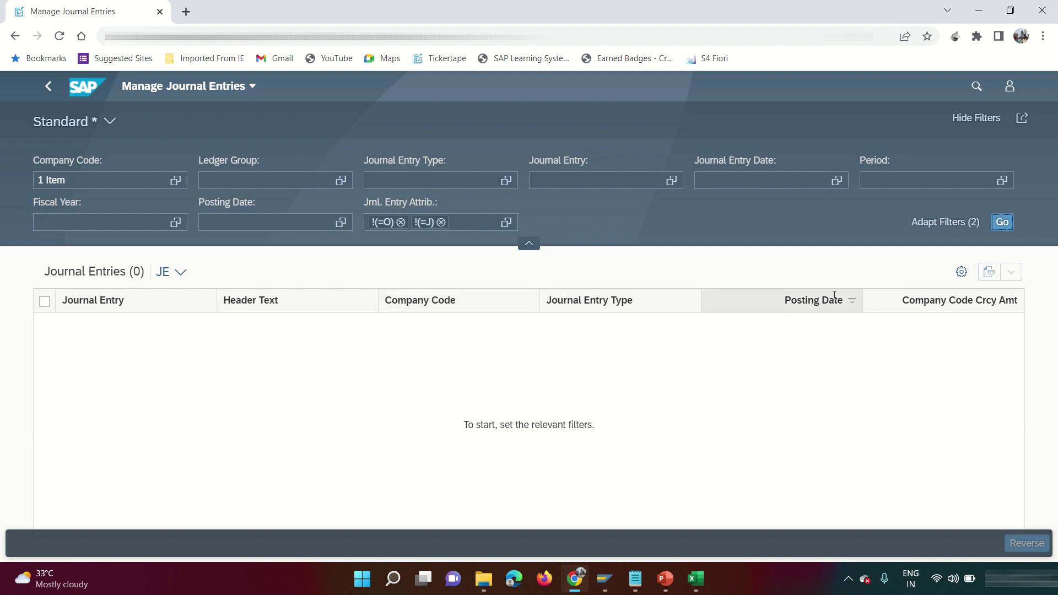
# Run the search for company code 6000 and check how many journal entries are listed.
pyautogui.click(1000, 223)
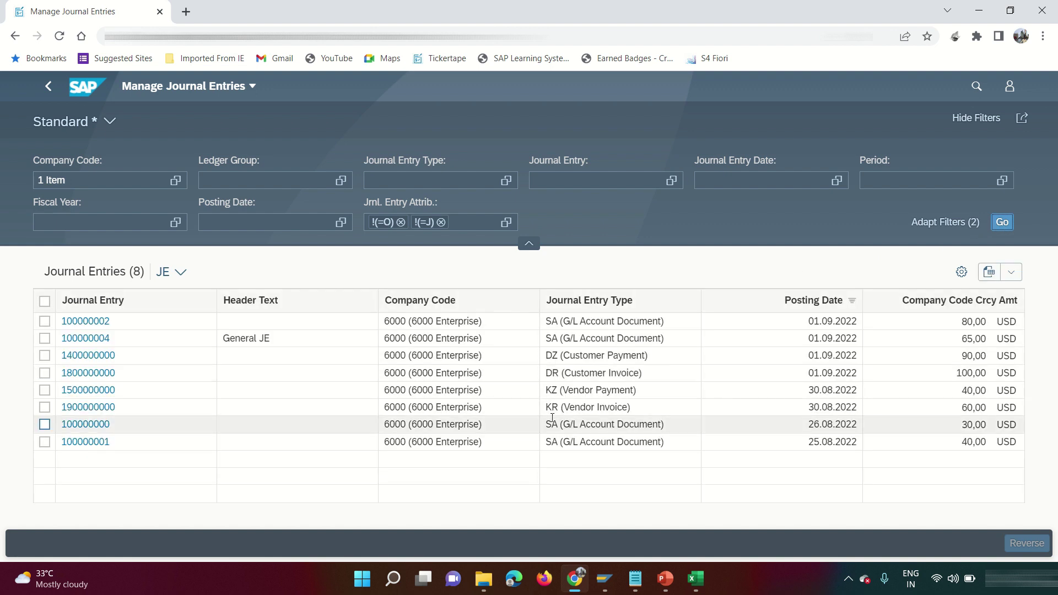
pyautogui.doubleClick(136, 273)
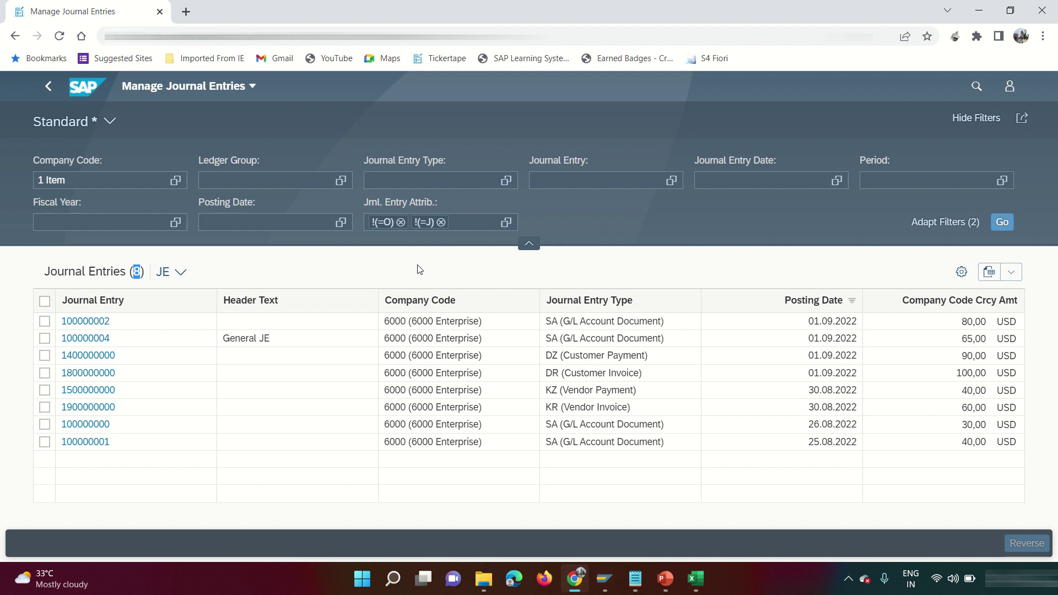
# Filter the company code's journal entries to entry numbers ending with 4 and run the search.
pyautogui.click(499, 182)
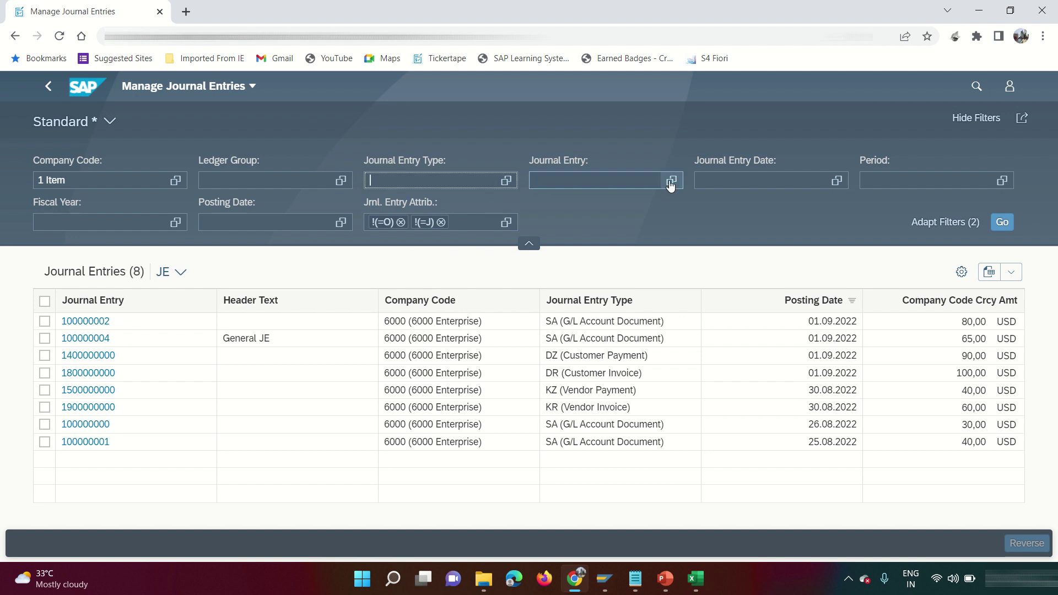
pyautogui.click(670, 182)
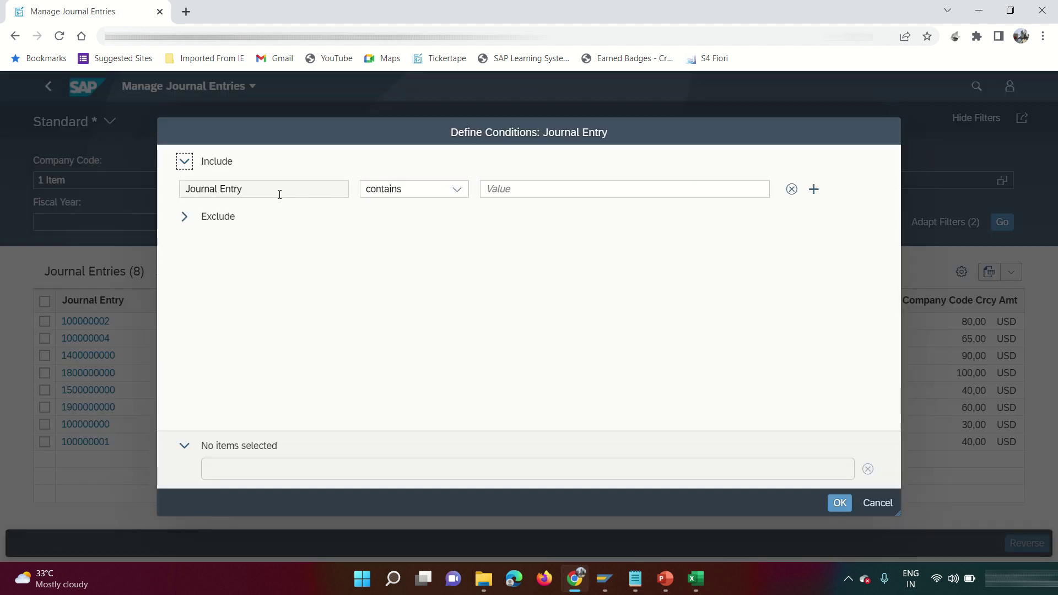
pyautogui.moveTo(279, 194); pyautogui.dragTo(181, 190)
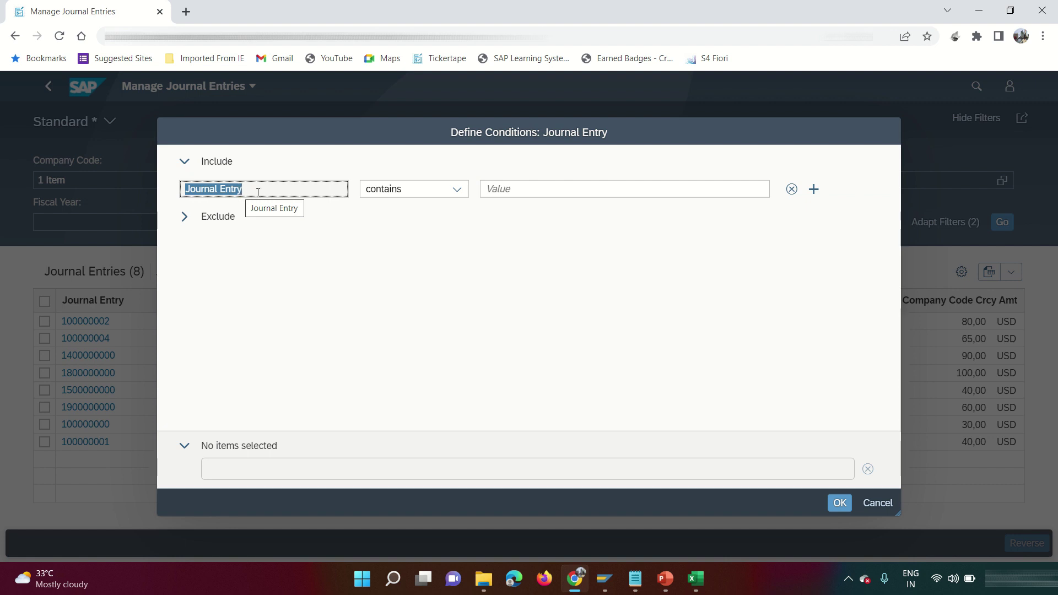
pyautogui.click(457, 190)
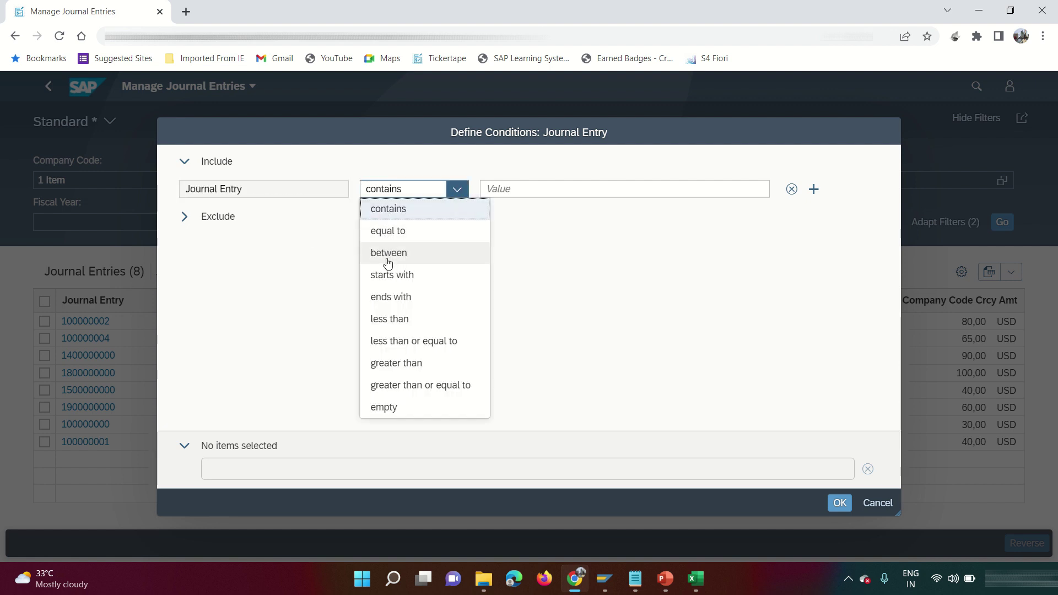
pyautogui.click(400, 298)
pyautogui.click(511, 192)
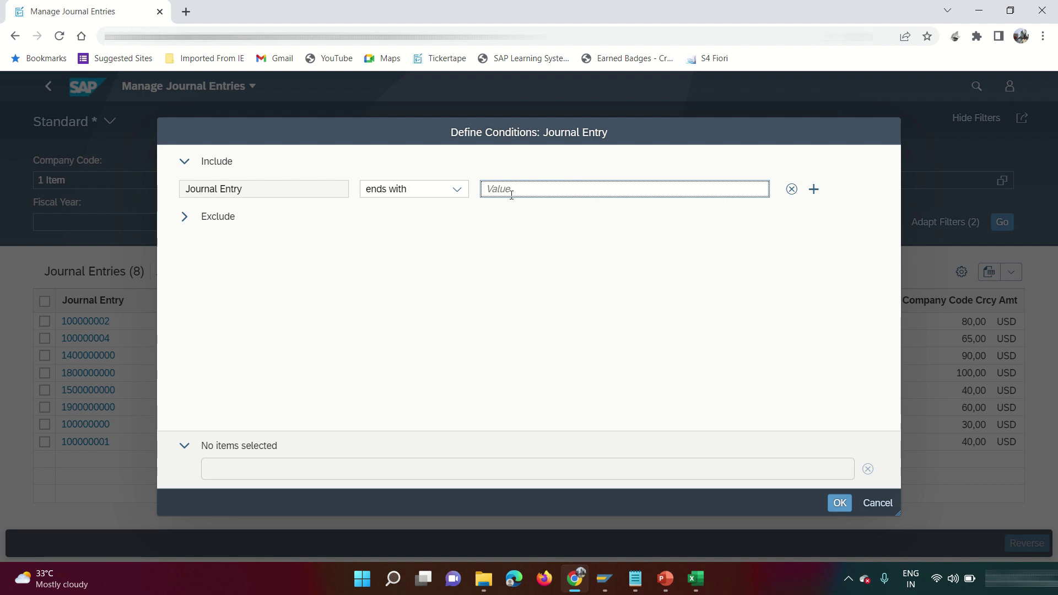
pyautogui.write('4')
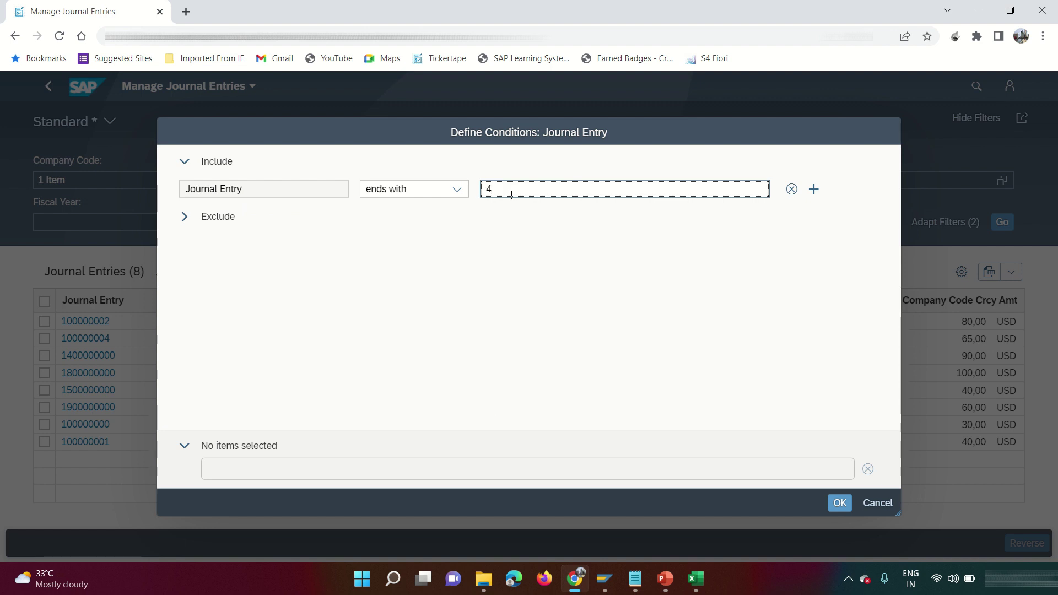
pyautogui.click(838, 503)
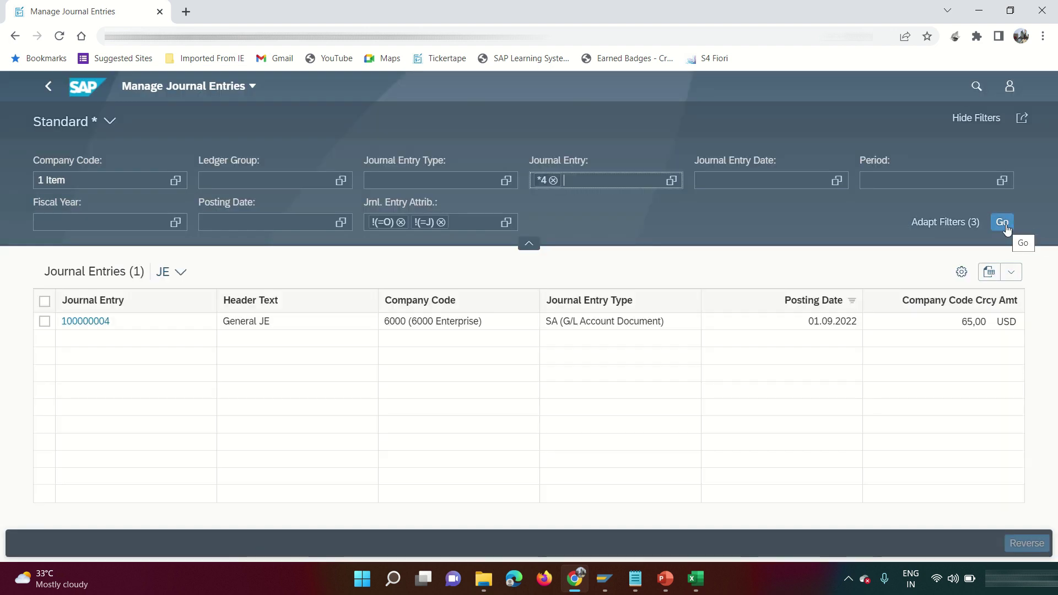
pyautogui.click(1002, 223)
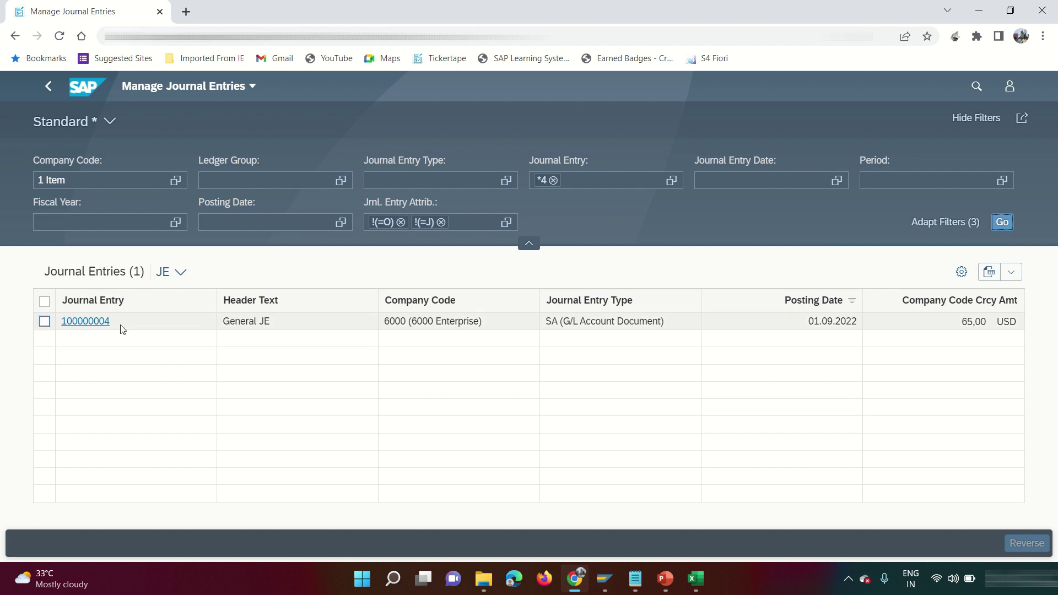
# Clear the journal entry number filter, filter by journal entry type SA (G/L Account Document) instead, and check the types listed.
pyautogui.click(552, 180)
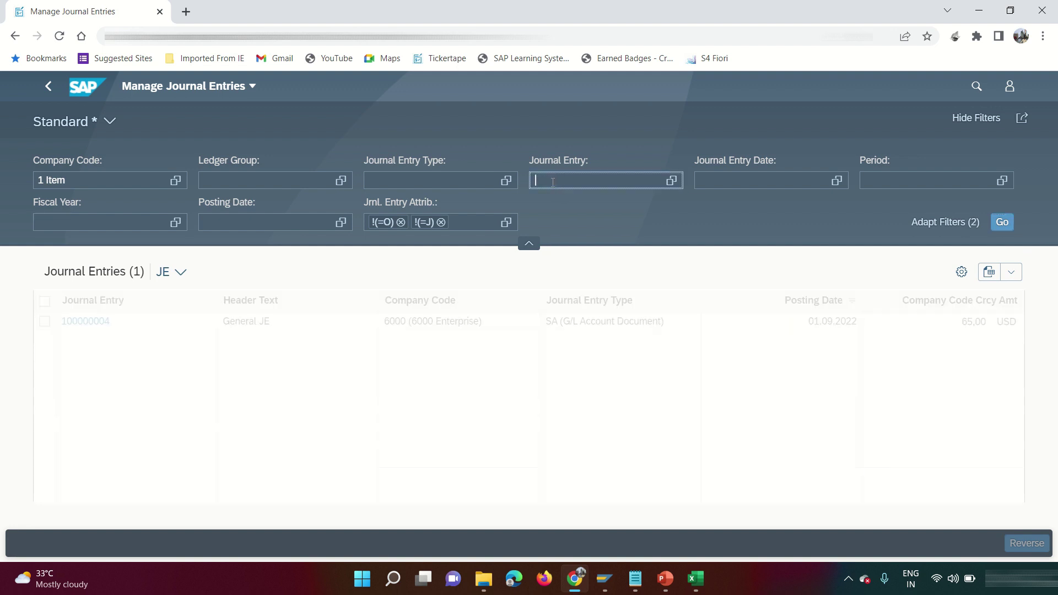
pyautogui.click(504, 182)
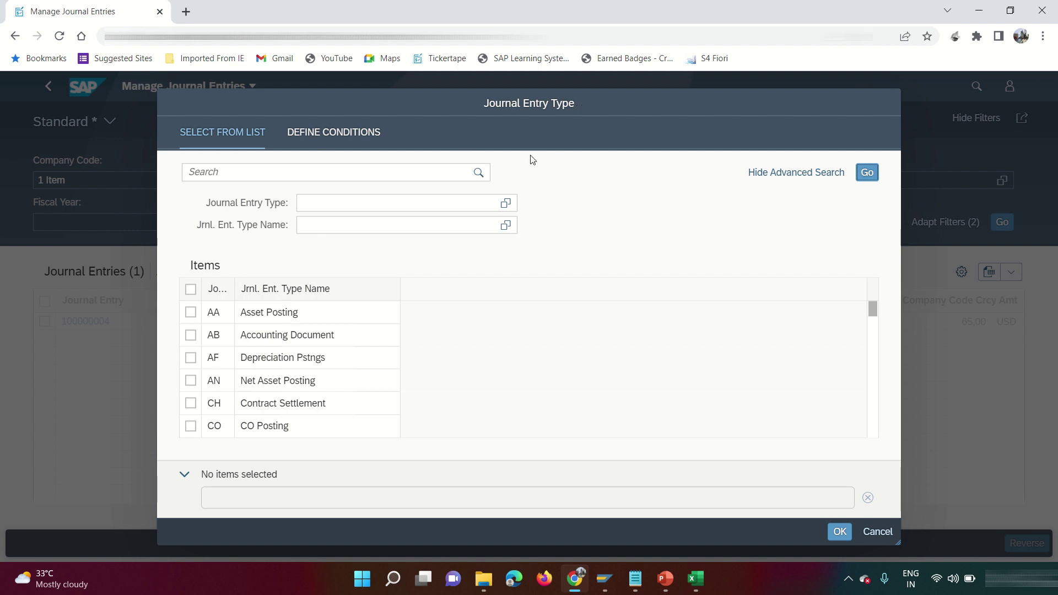
pyautogui.click(304, 174)
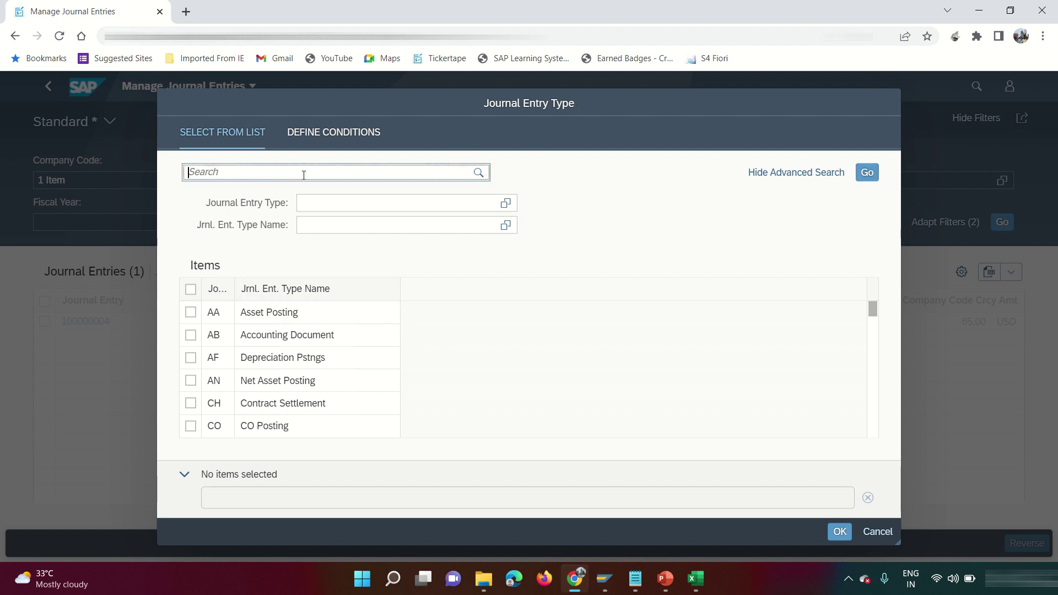
pyautogui.write('sa')
pyautogui.press('Return')
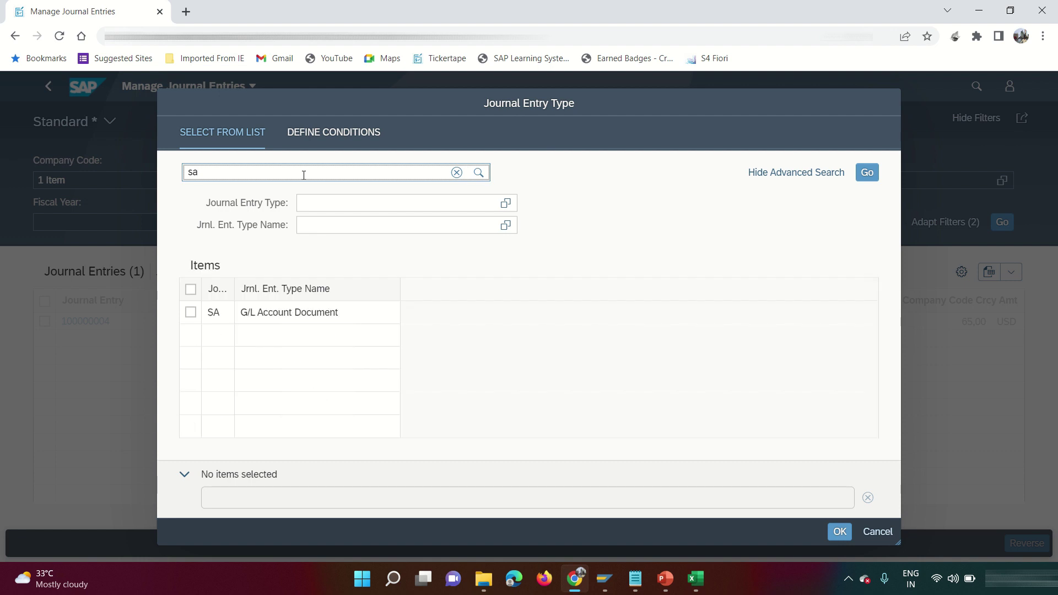
pyautogui.click(190, 313)
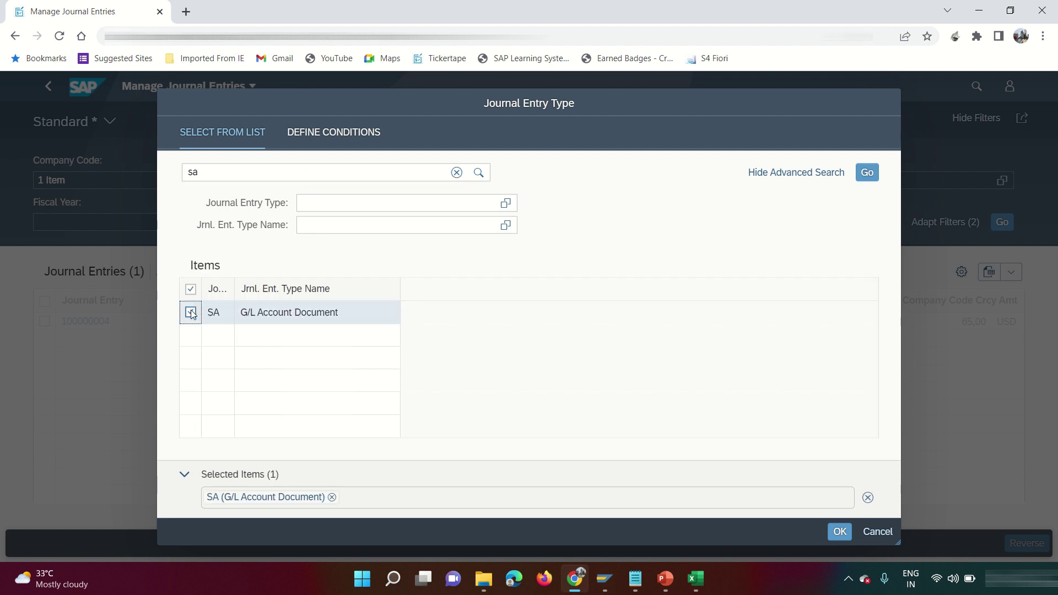
pyautogui.click(868, 174)
pyautogui.click(839, 531)
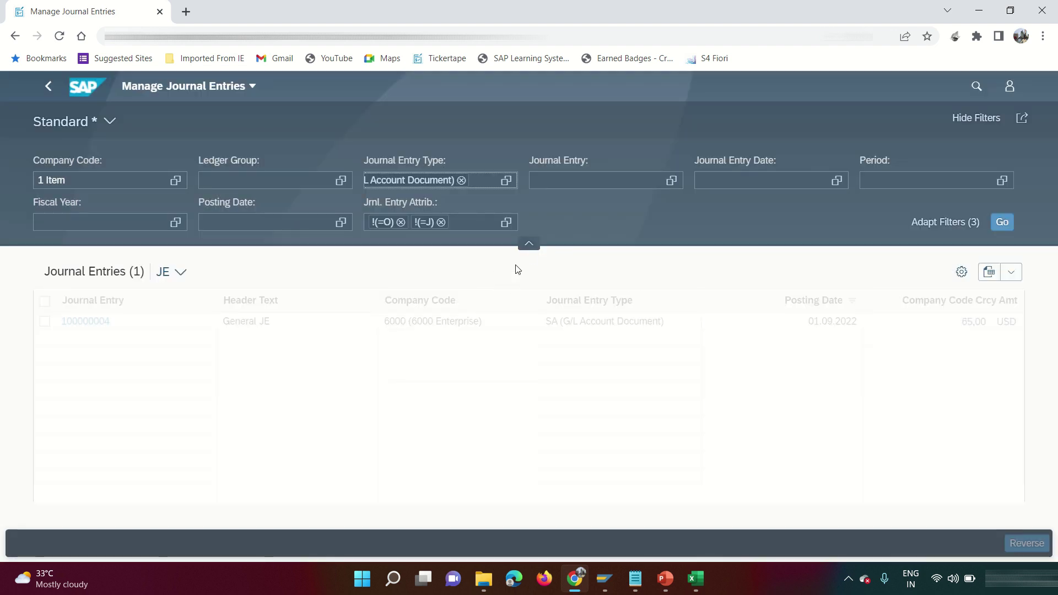
pyautogui.click(1001, 223)
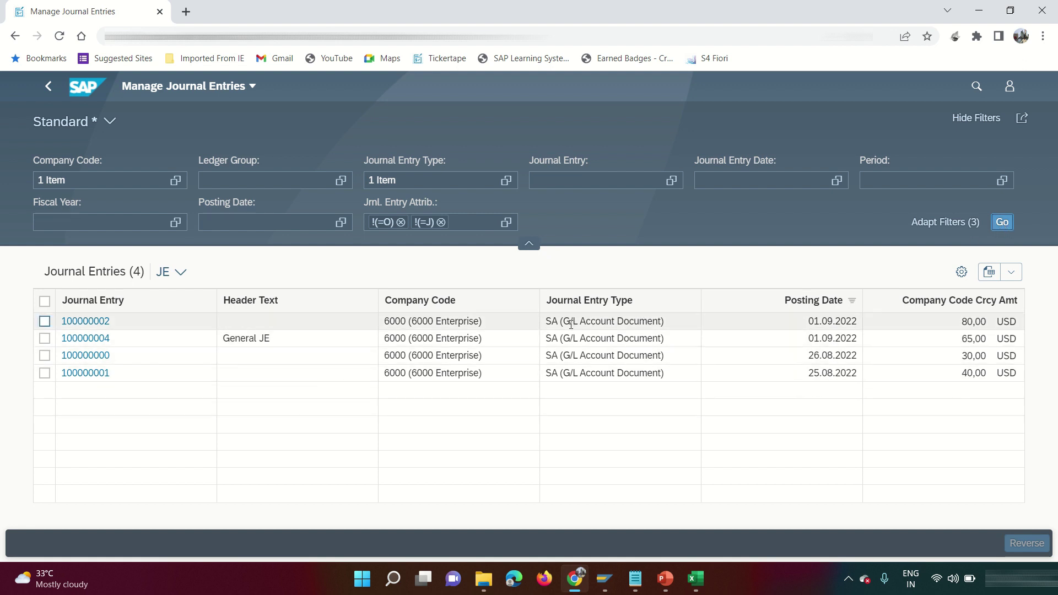
pyautogui.moveTo(563, 322); pyautogui.dragTo(668, 322)
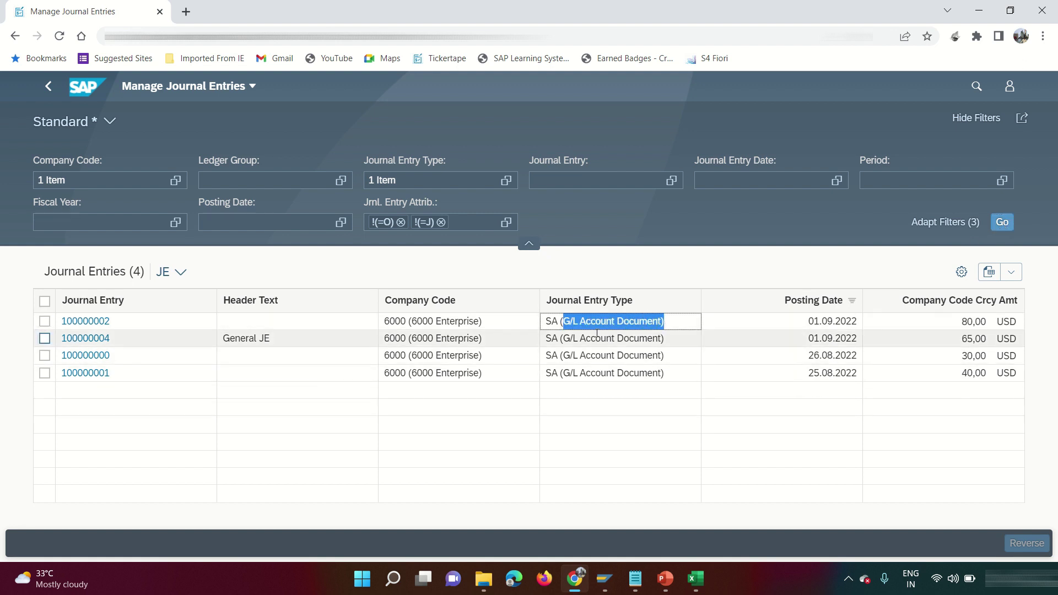
pyautogui.moveTo(567, 338); pyautogui.dragTo(667, 341)
pyautogui.hotkey('ctrl', 'c')
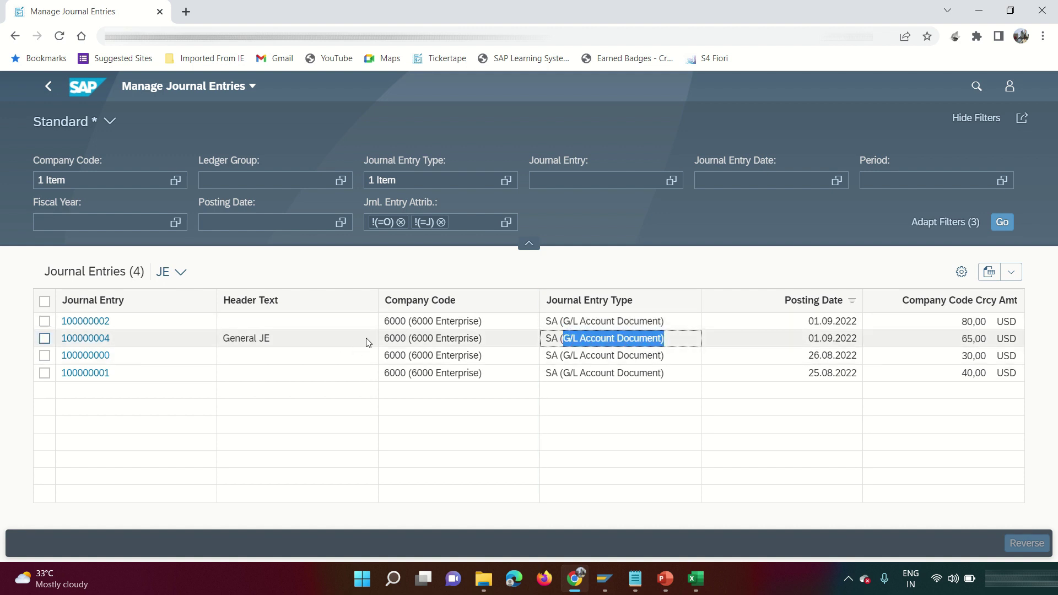
# Remove the company code and journal entry type filters, rerun the search, and check the number of journal entries.
pyautogui.click(465, 180)
pyautogui.hotkey('ctrl', 'v')
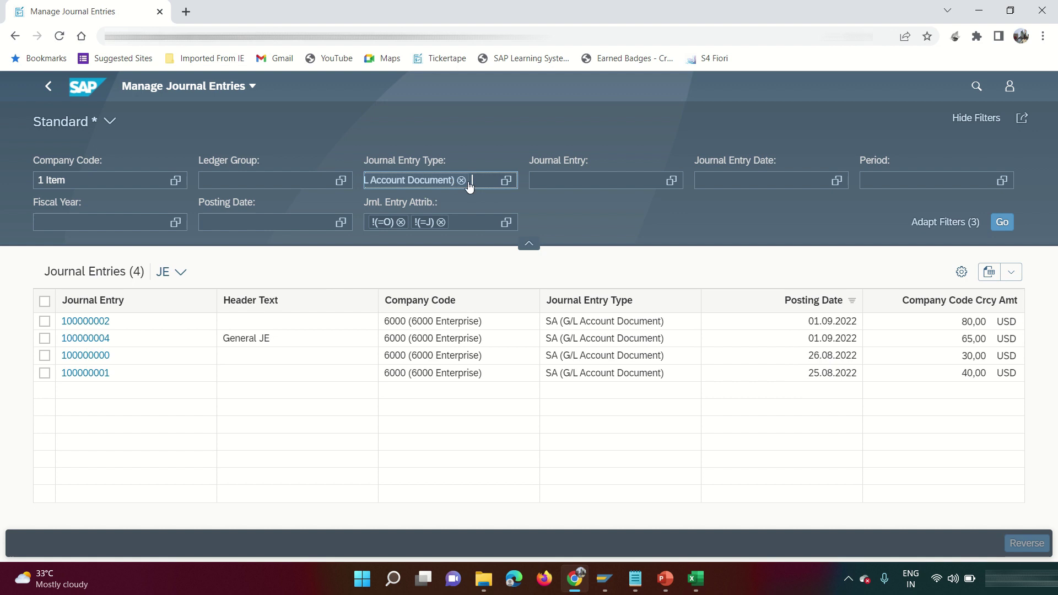
pyautogui.click(136, 182)
pyautogui.press('BackSpace')
pyautogui.press('BackSpace')
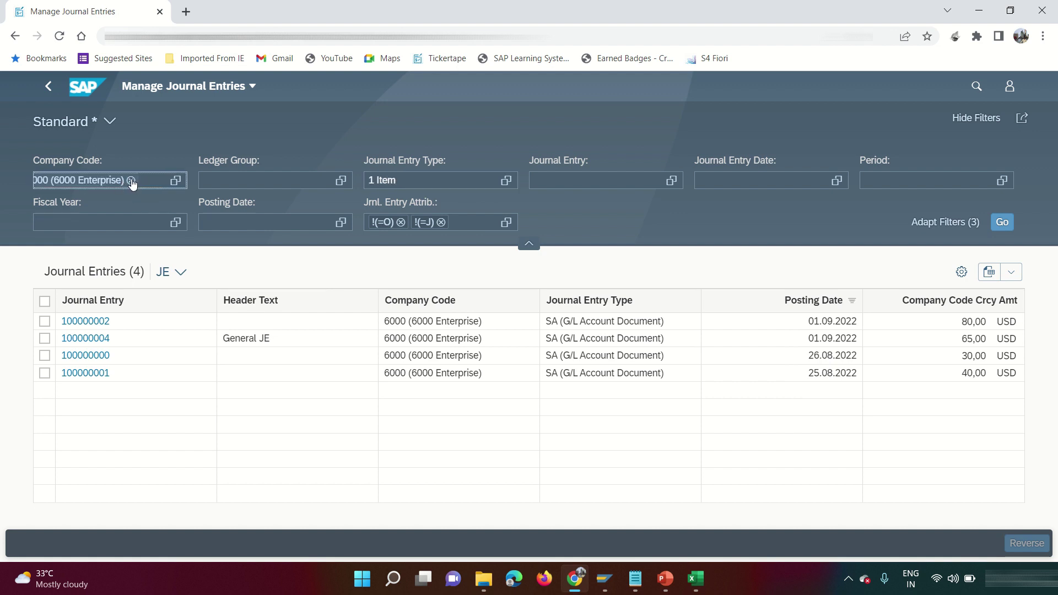
pyautogui.click(468, 182)
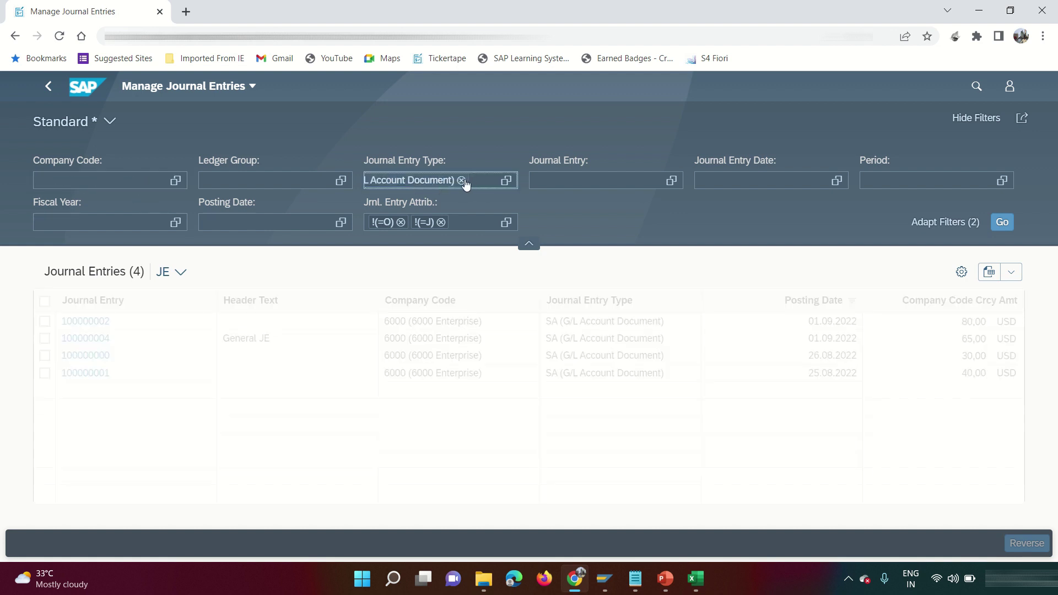
pyautogui.press('BackSpace')
pyautogui.press('BackSpace')
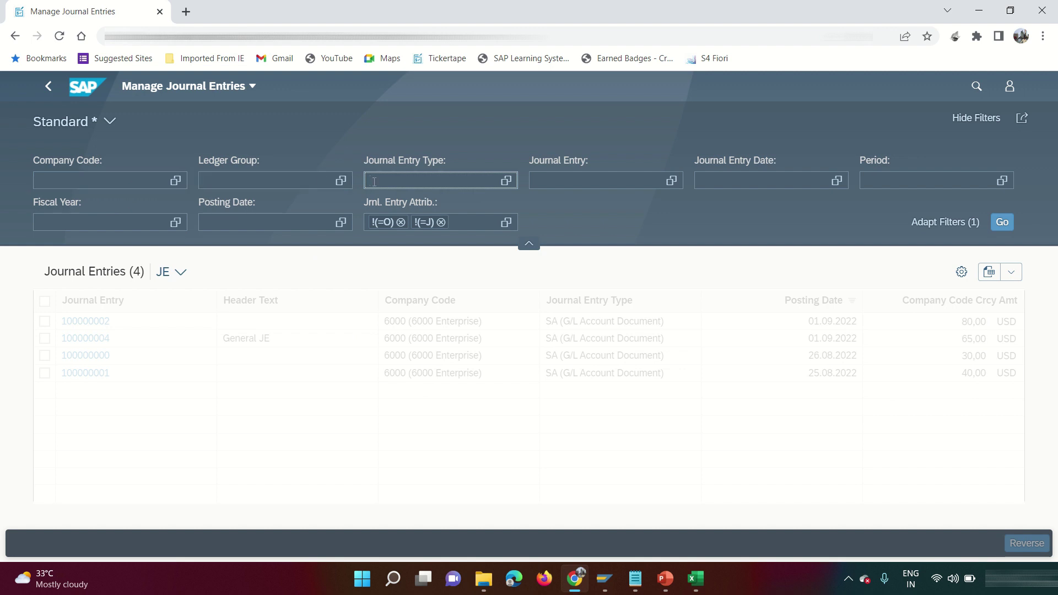
pyautogui.click(1002, 223)
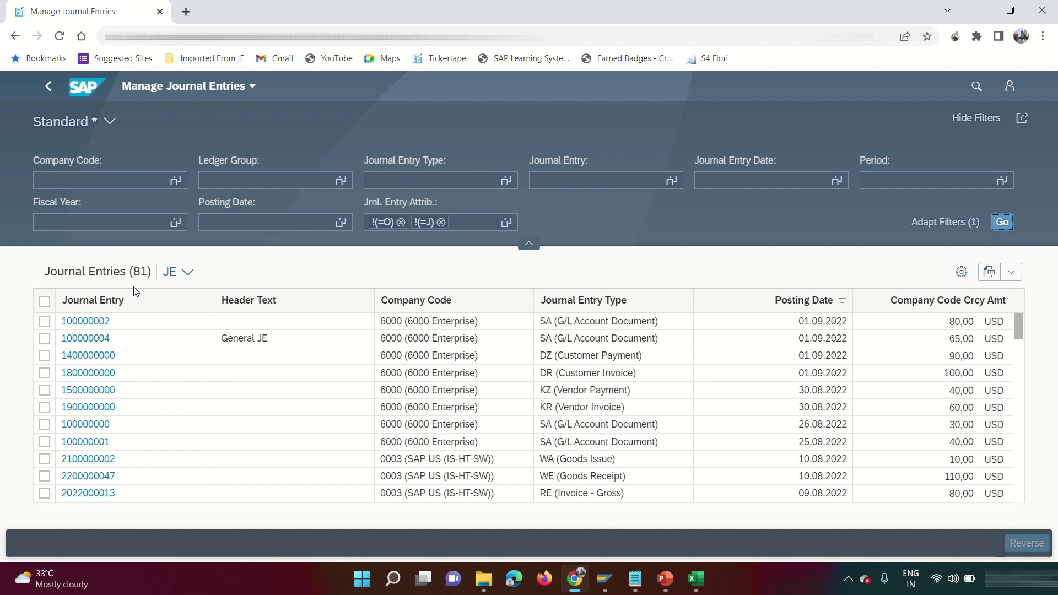
pyautogui.moveTo(148, 272); pyautogui.dragTo(137, 274)
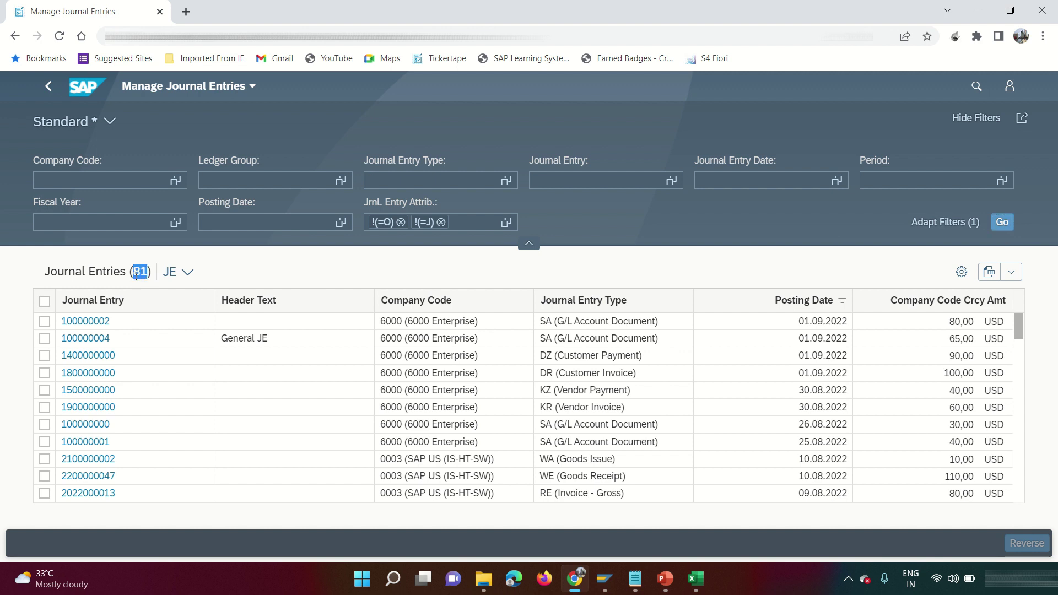
pyautogui.click(136, 275)
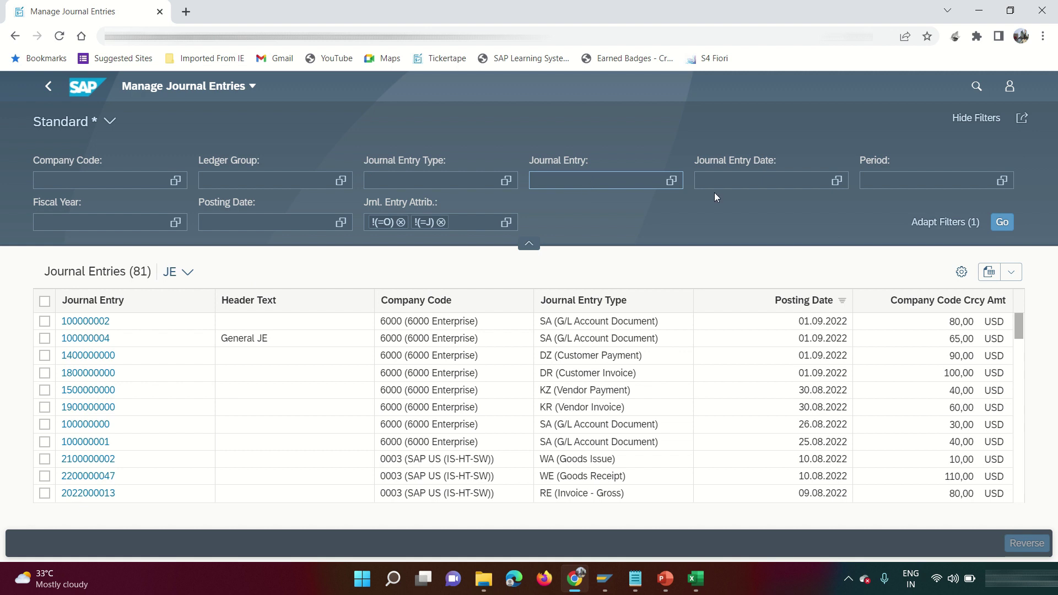
# Filter by journal entry date from 01.08.2022 to 31.08.2022, run the search, and check the number of entries.
pyautogui.click(836, 181)
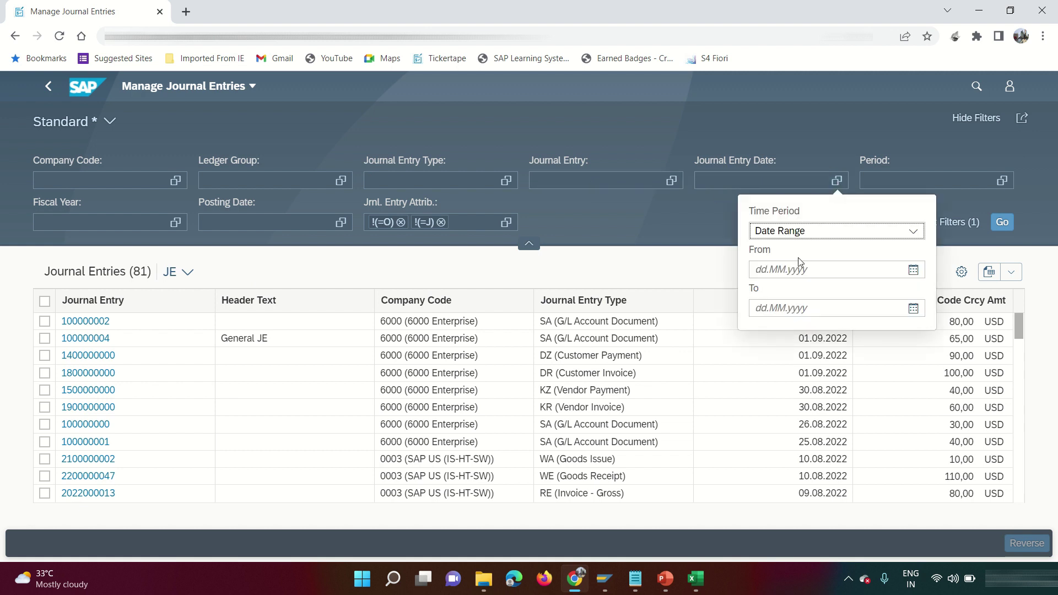
pyautogui.click(912, 269)
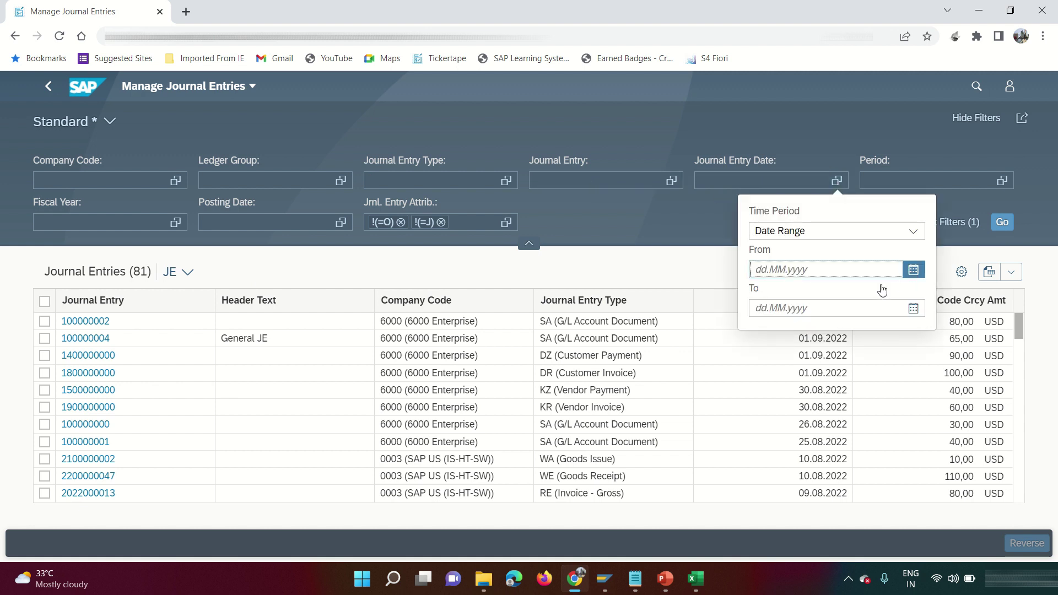
pyautogui.click(913, 273)
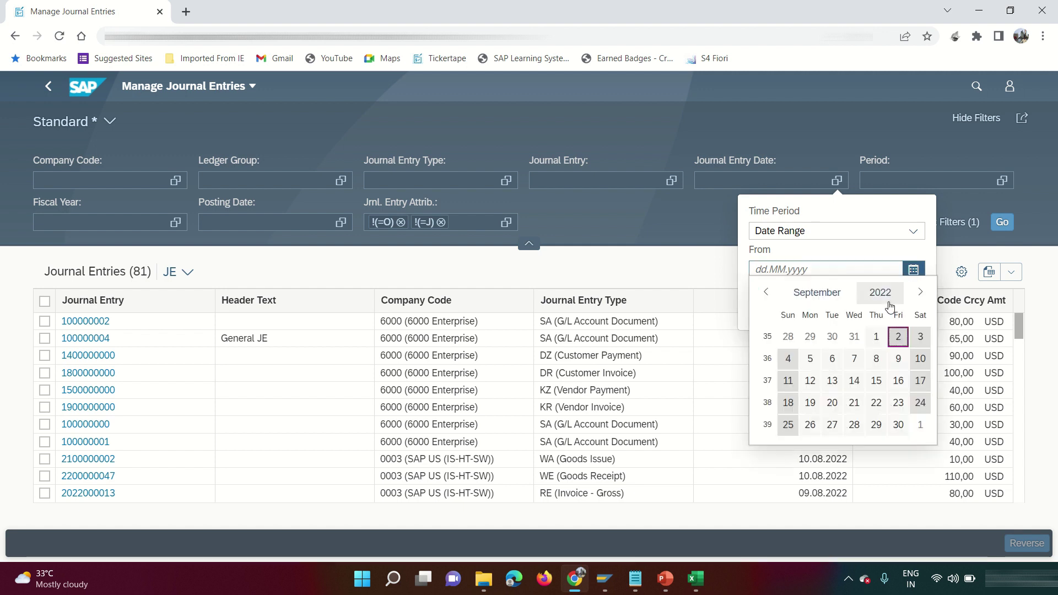
pyautogui.click(766, 297)
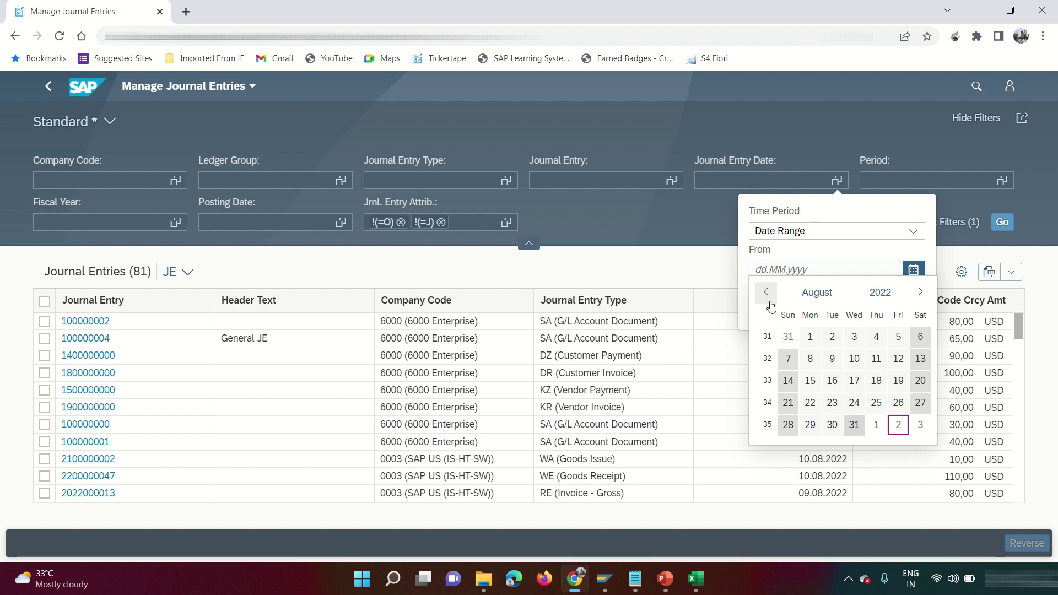
pyautogui.click(813, 337)
pyautogui.click(912, 307)
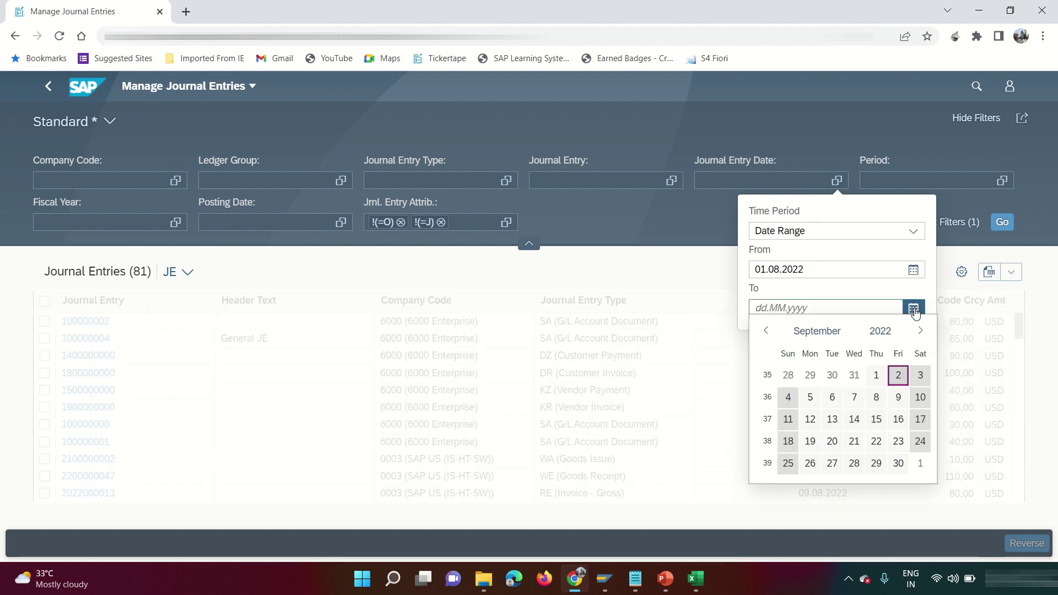
pyautogui.click(854, 375)
pyautogui.click(1001, 222)
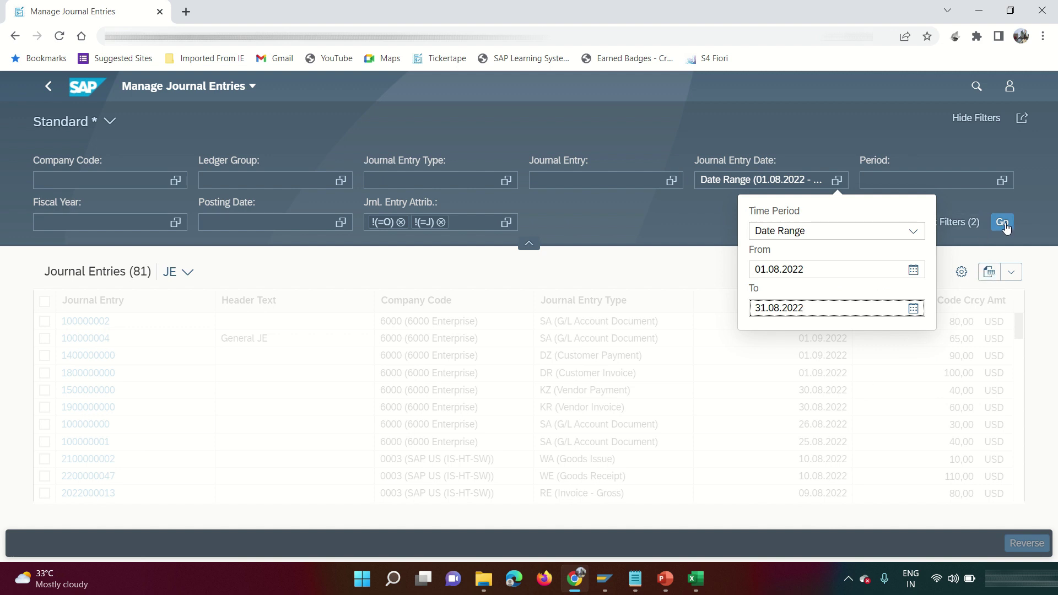
pyautogui.doubleClick(140, 271)
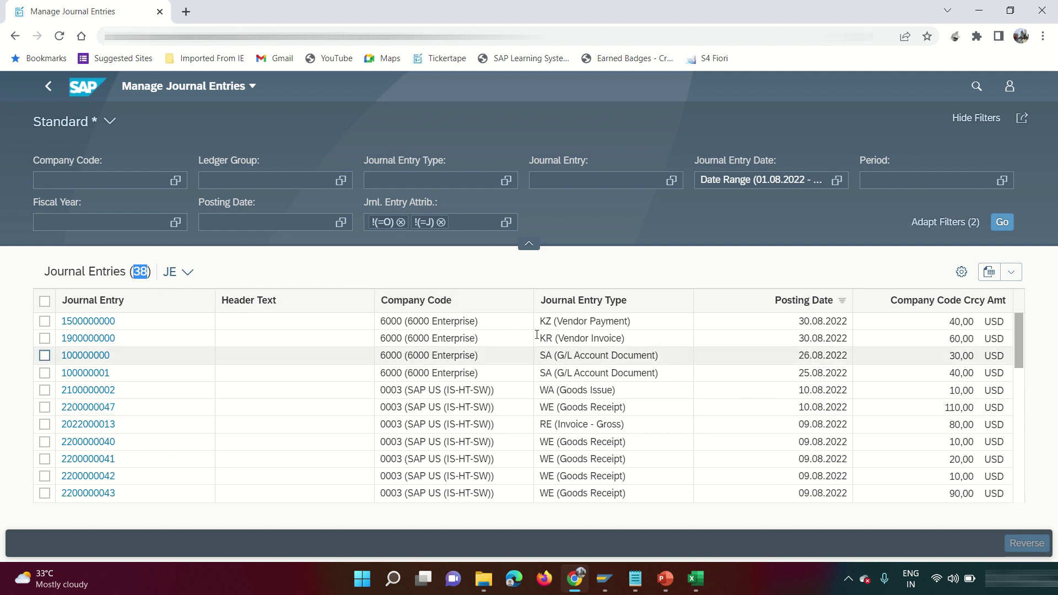
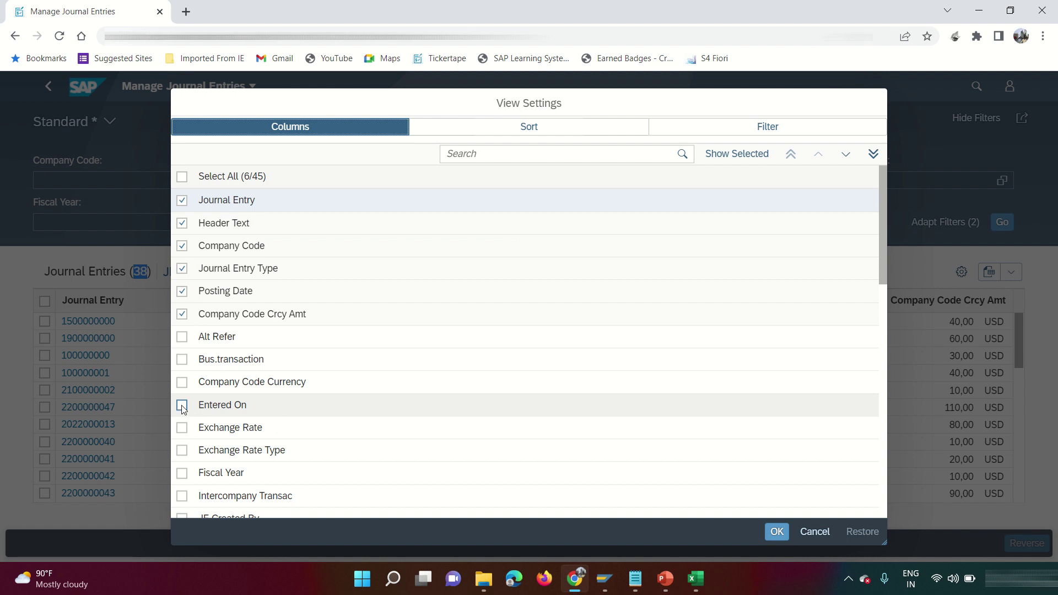
# Add the Entered On, Fiscal Year and Period columns to the journal entries table.
pyautogui.scroll(-2, 213, 425)
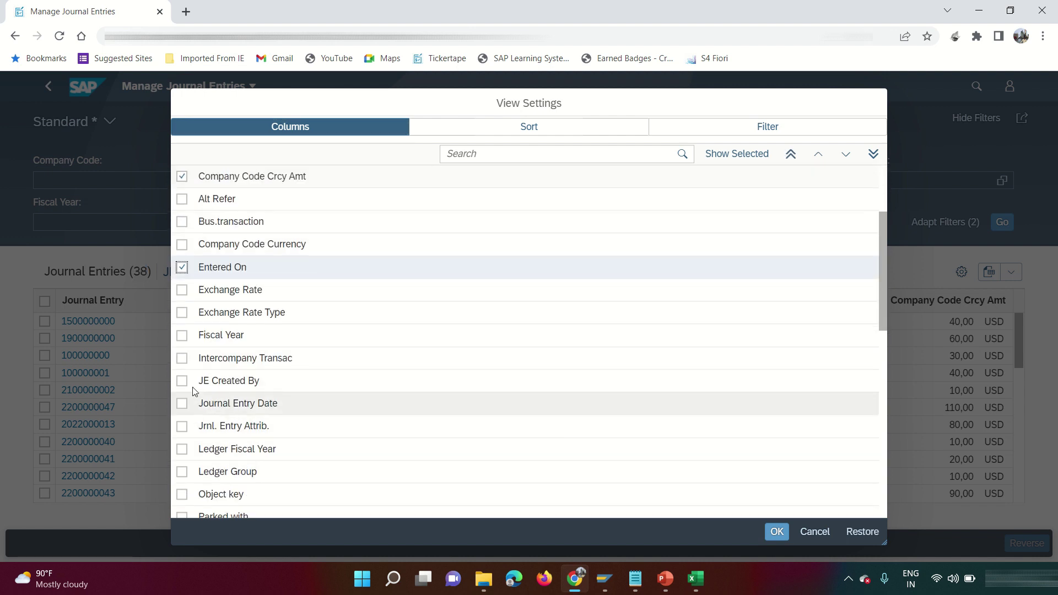
pyautogui.click(181, 334)
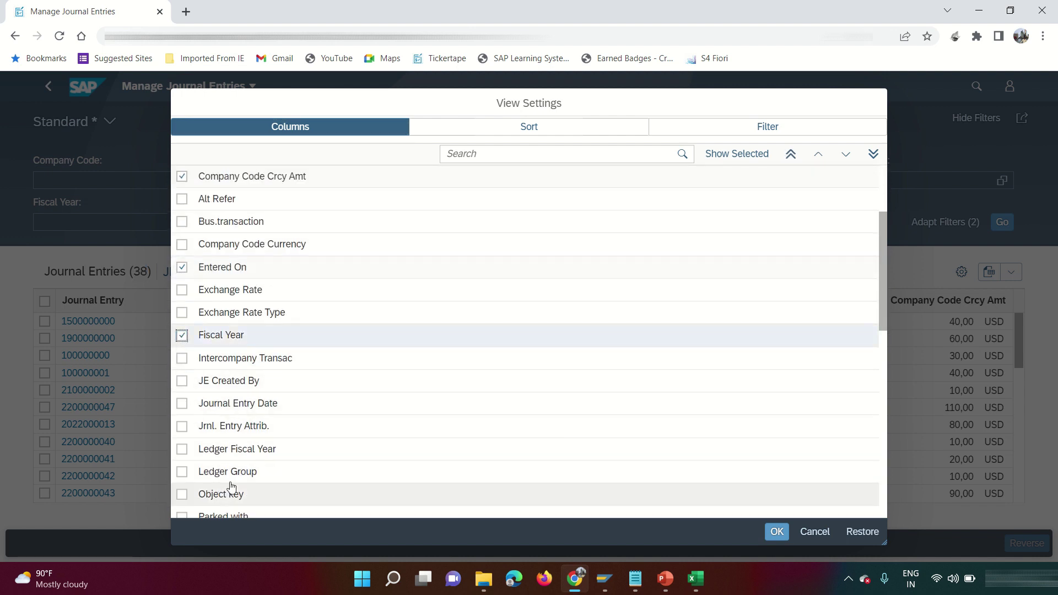
pyautogui.scroll(-2, 276, 488)
pyautogui.click(182, 402)
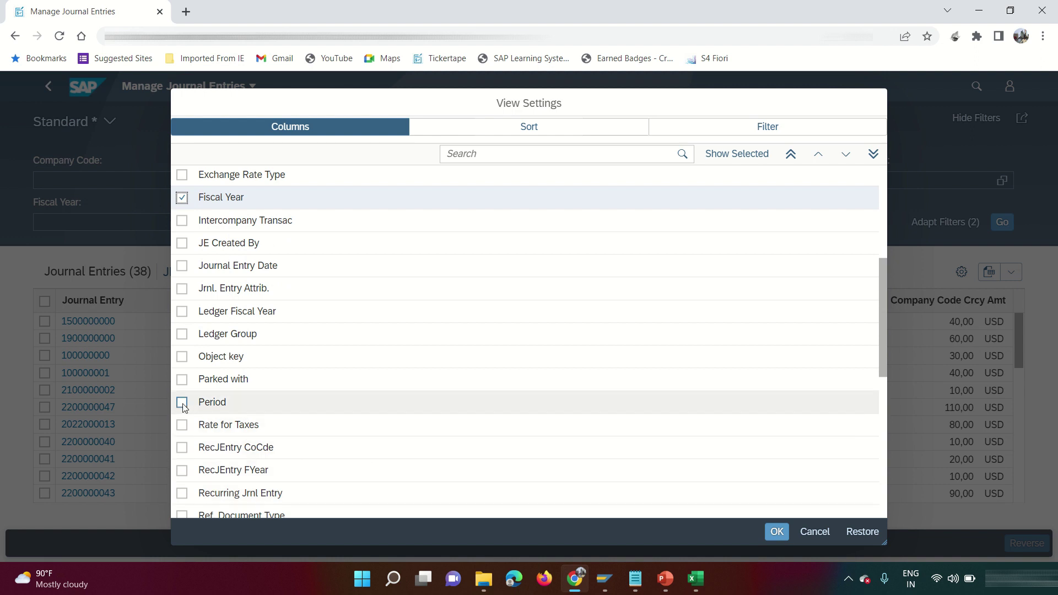
pyautogui.scroll(2, 219, 410)
pyautogui.scroll(3, 218, 410)
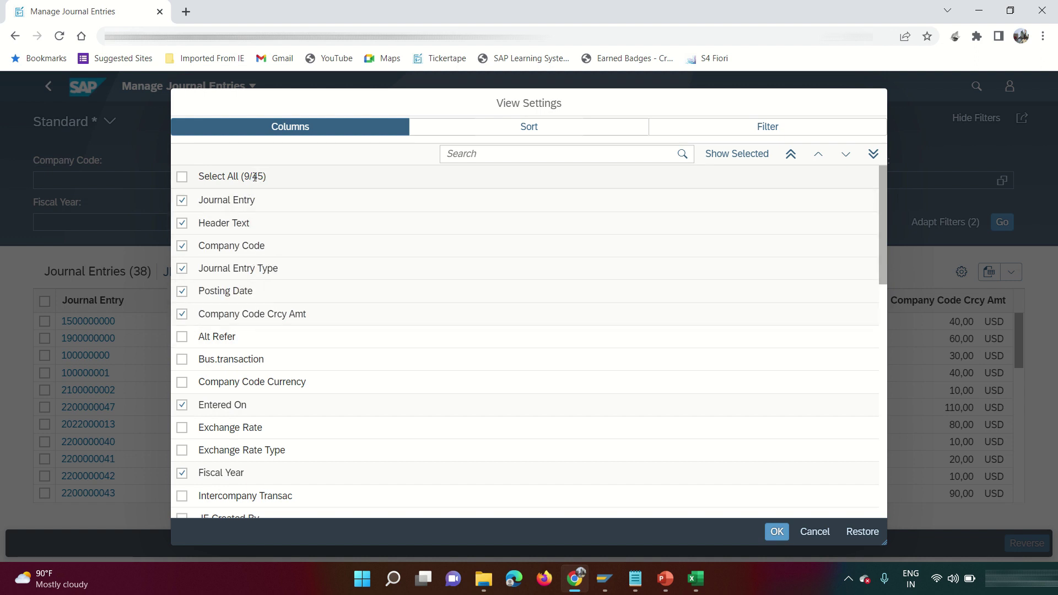
pyautogui.click(773, 532)
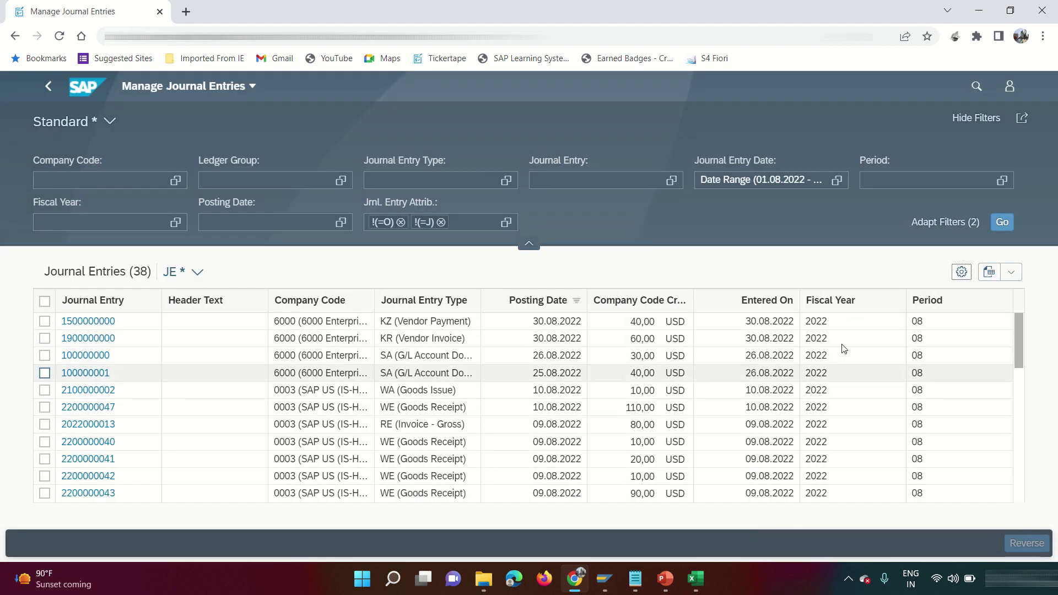
# Sort the journal entries table by Period in ascending order.
pyautogui.click(961, 272)
pyautogui.click(537, 126)
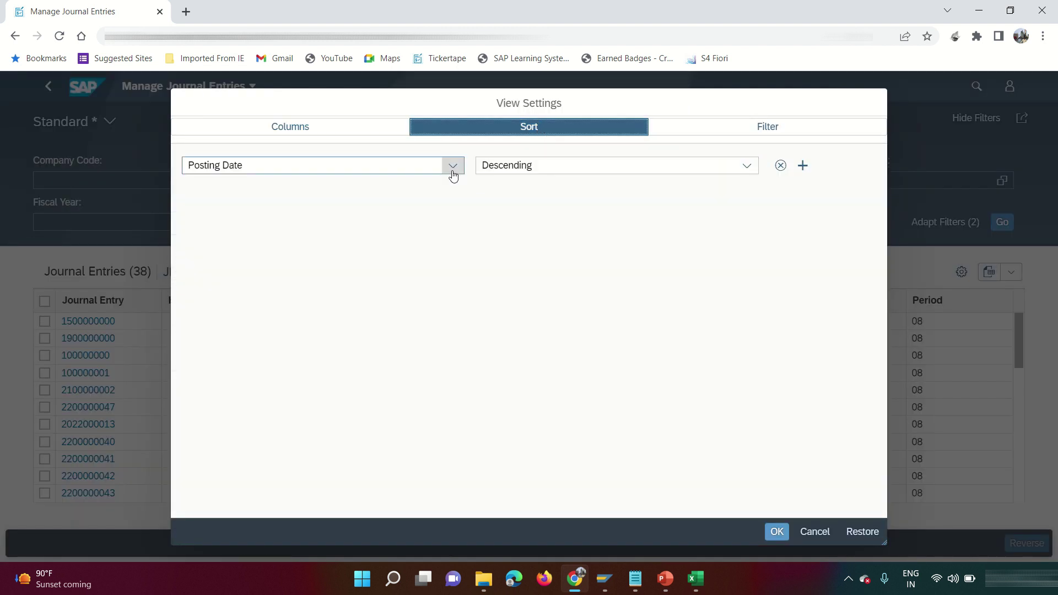
pyautogui.click(452, 167)
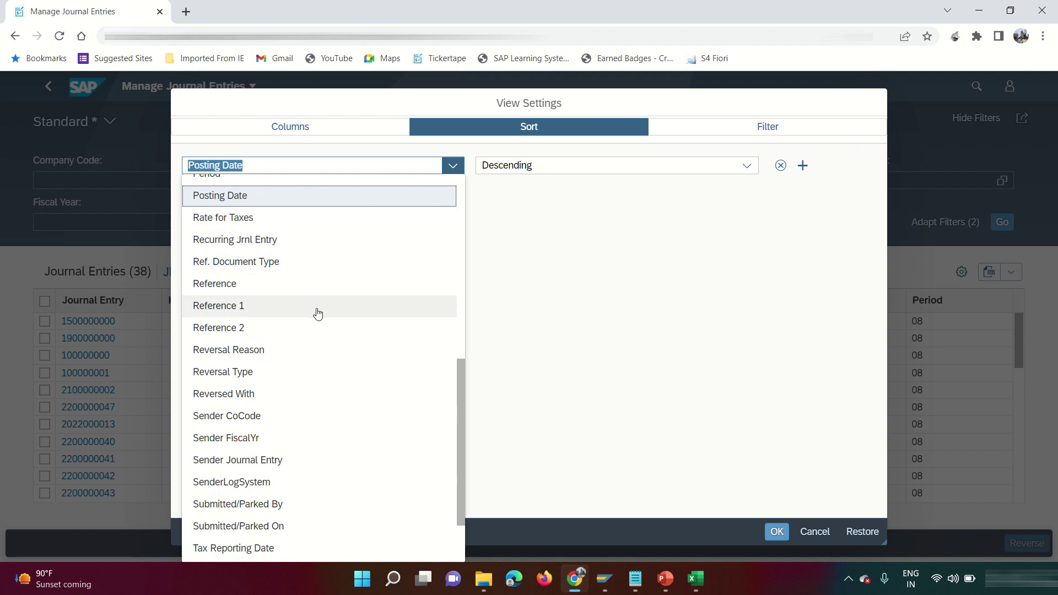
pyautogui.scroll(1, 317, 313)
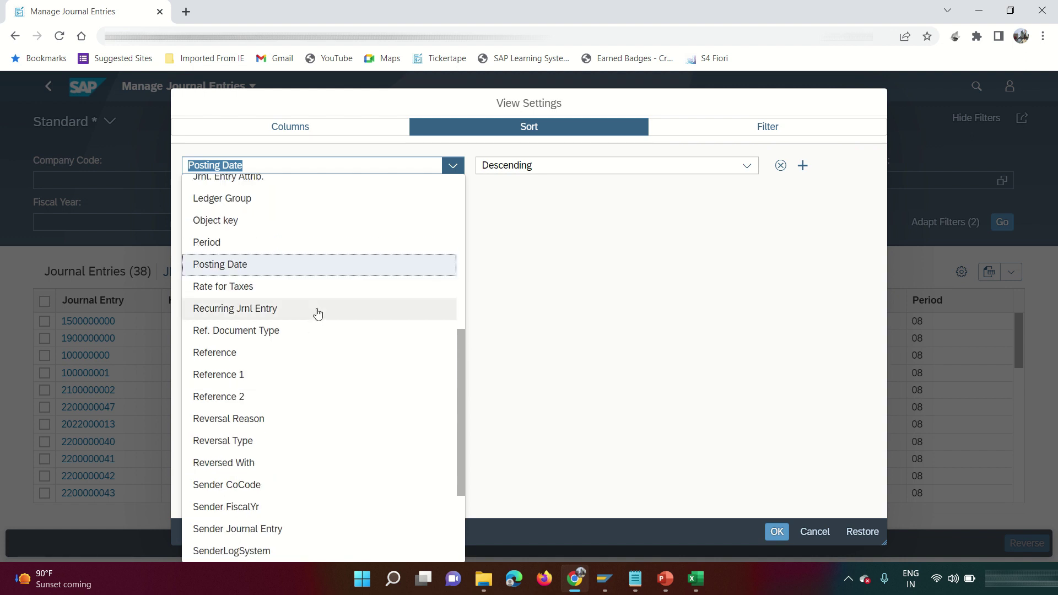
pyautogui.scroll(1, 316, 309)
pyautogui.click(237, 313)
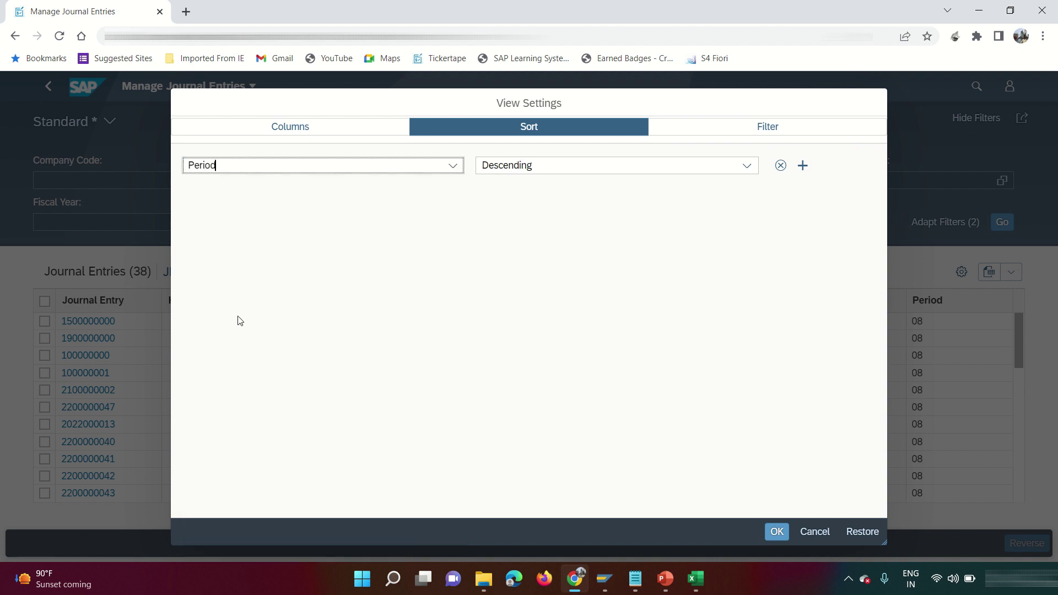
pyautogui.click(745, 172)
pyautogui.click(540, 186)
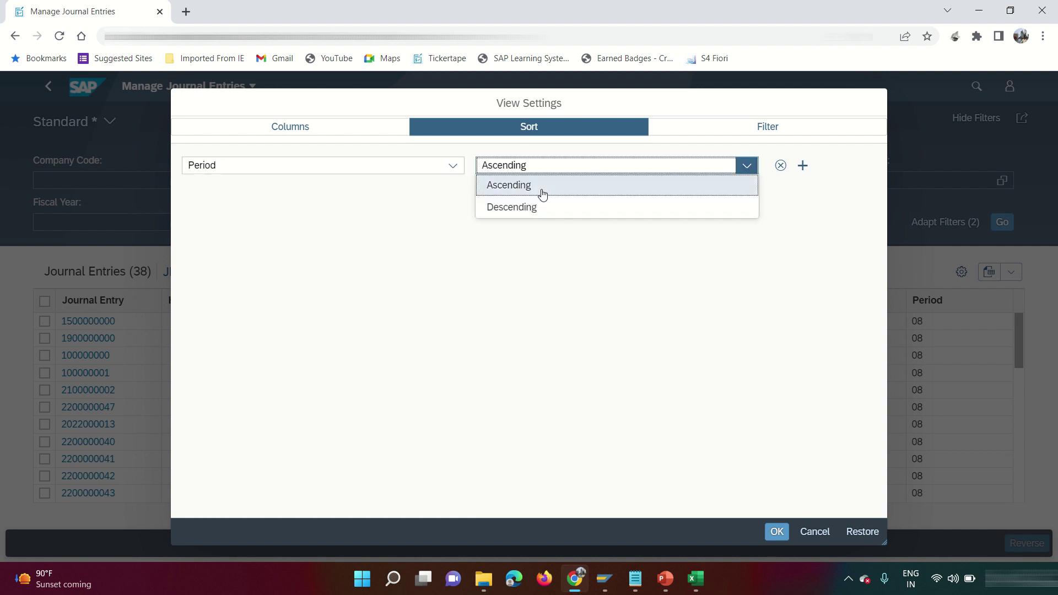
pyautogui.click(777, 532)
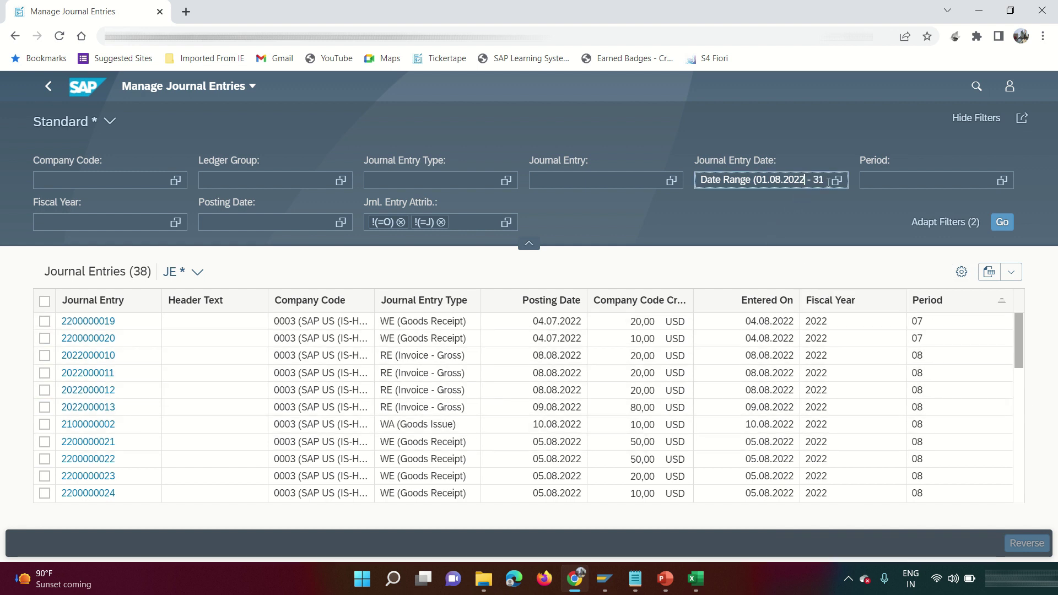
# Clear the journal entry date filter and rerun the search.
pyautogui.click(836, 180)
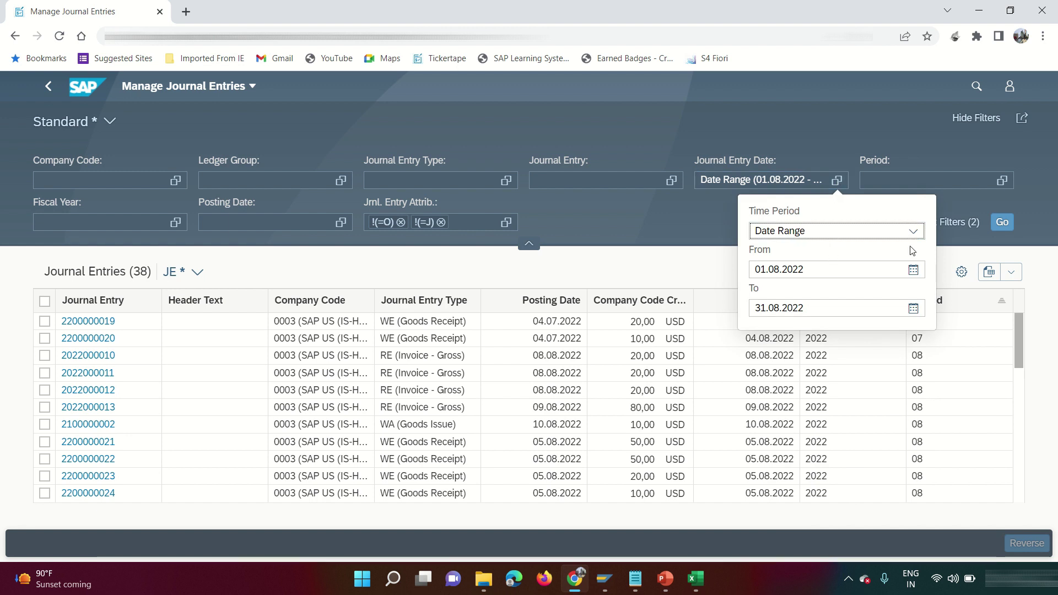
pyautogui.click(721, 180)
pyautogui.press('BackSpace')
pyautogui.click(995, 223)
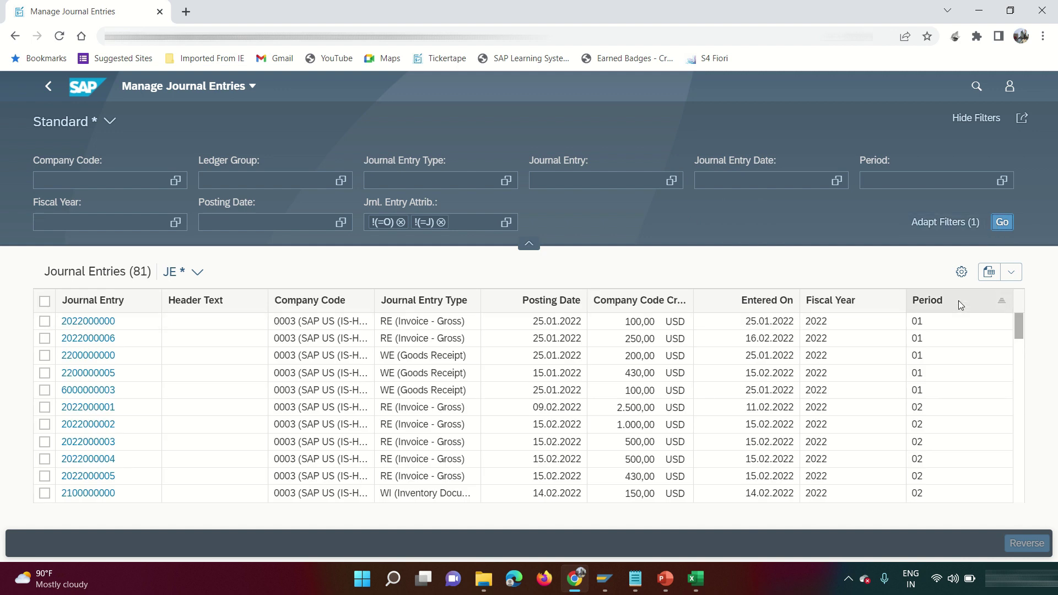
# Change the table sorting to Posting Date in descending order.
pyautogui.click(961, 271)
pyautogui.click(452, 167)
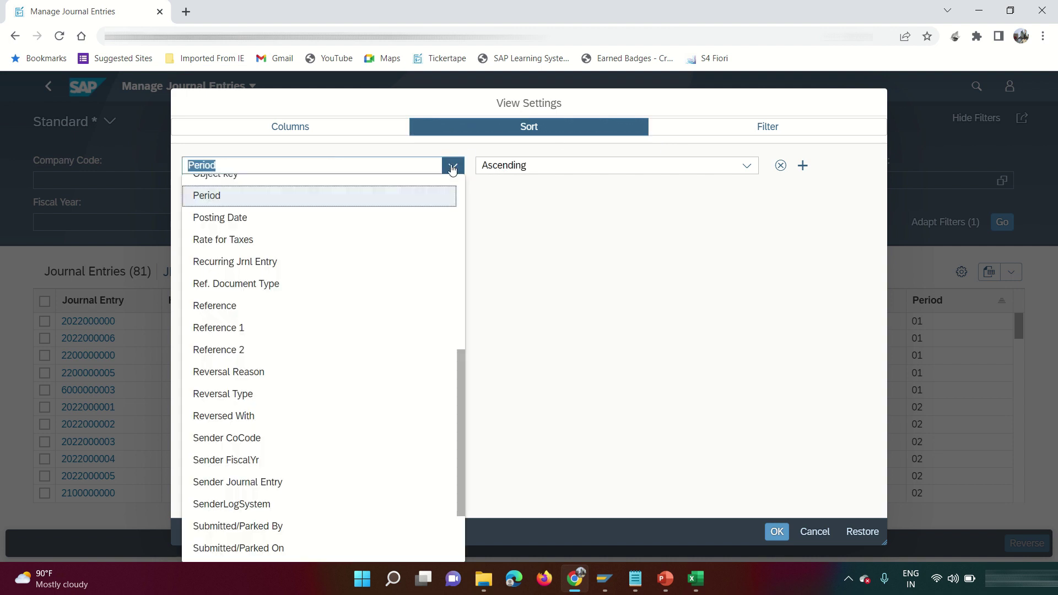
pyautogui.click(230, 219)
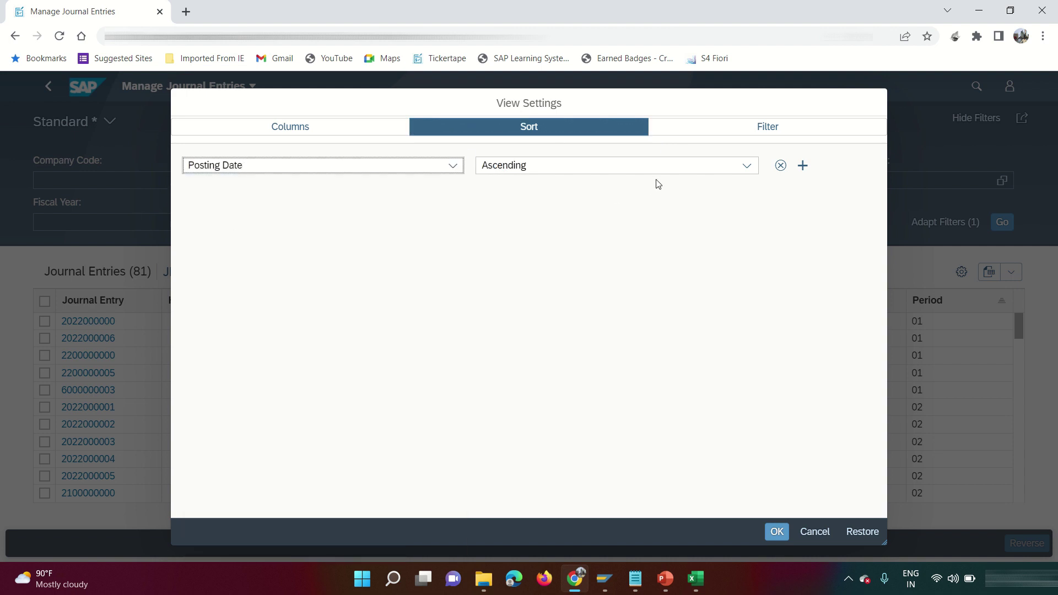
pyautogui.click(748, 167)
pyautogui.click(540, 206)
pyautogui.click(777, 531)
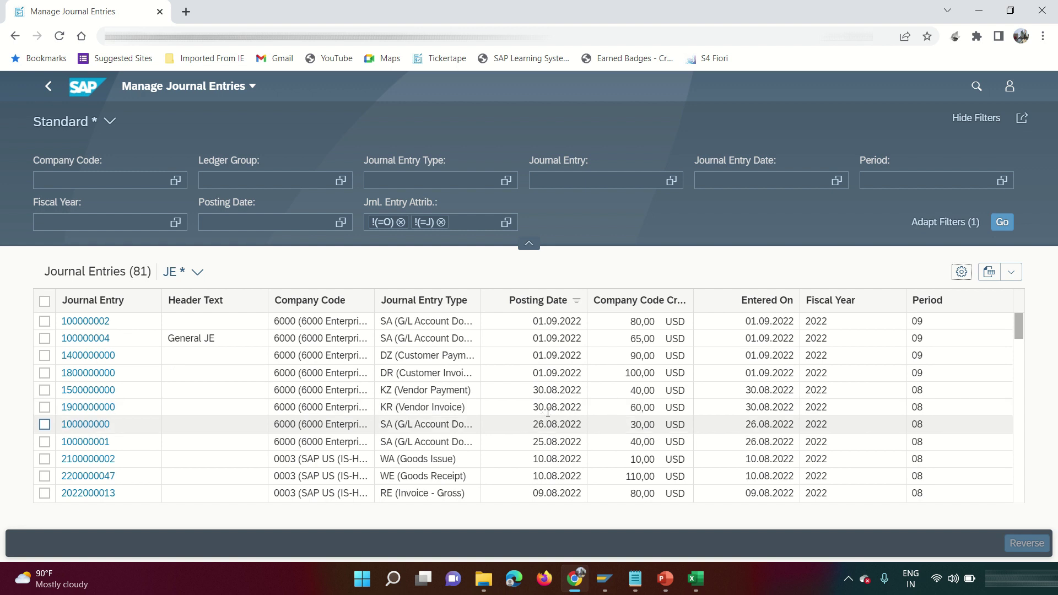
# Add a table filter that includes only entries with company code equal to 6000.
pyautogui.click(961, 271)
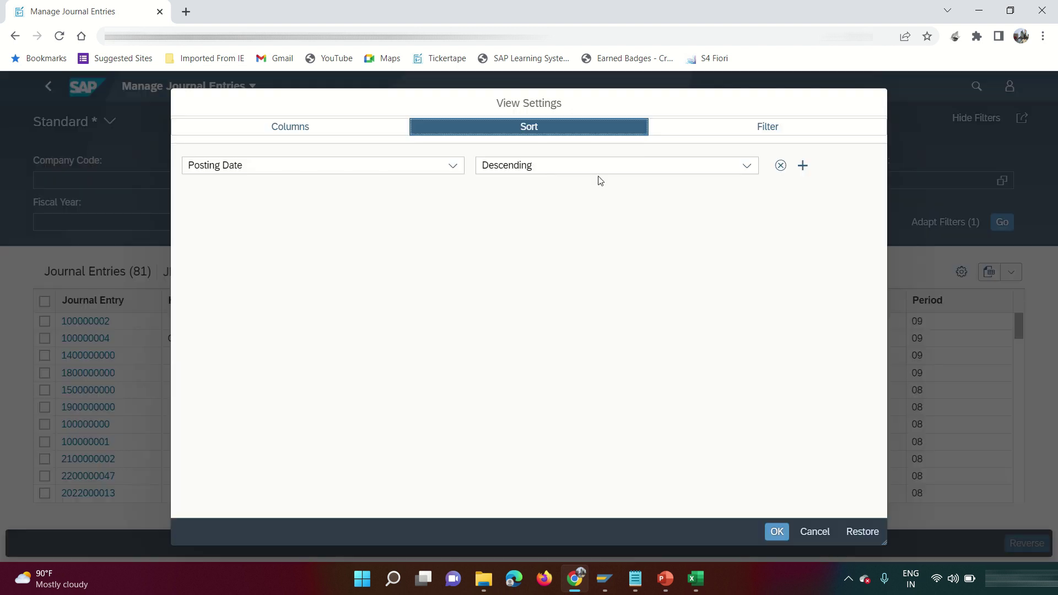
pyautogui.click(706, 134)
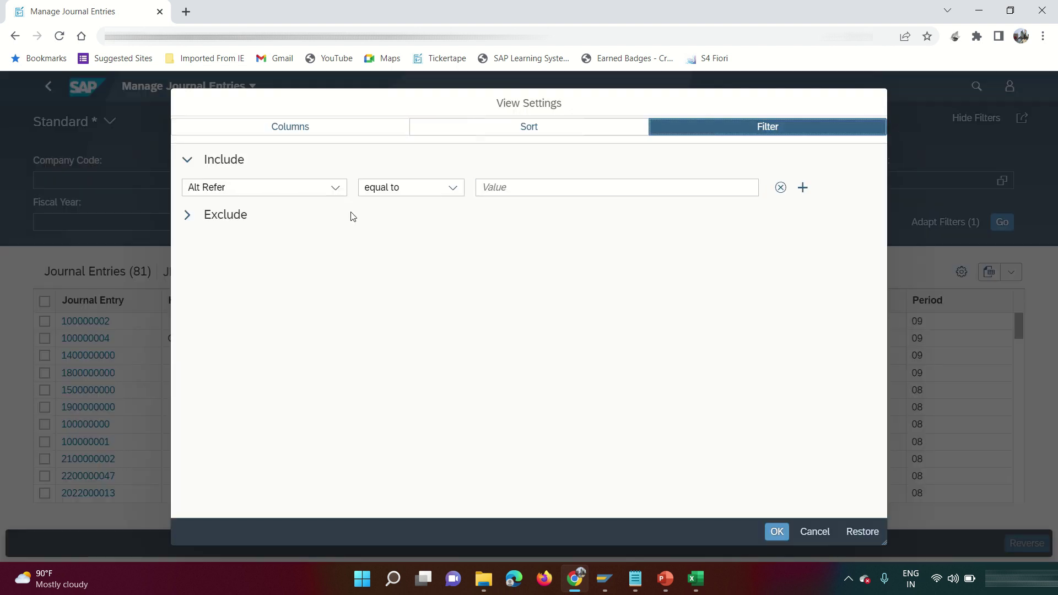
pyautogui.click(335, 188)
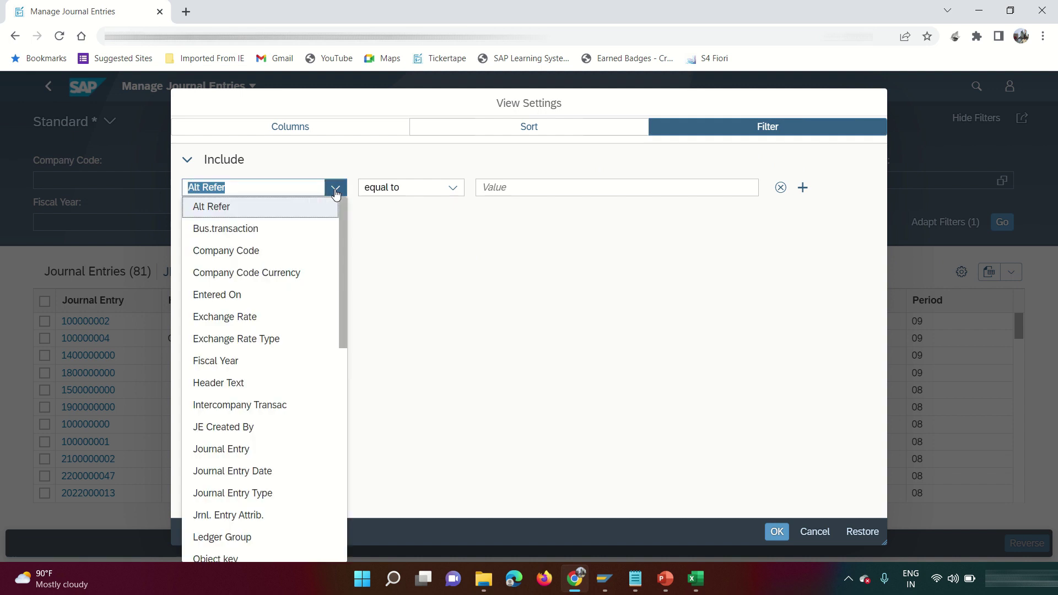
pyautogui.click(261, 255)
pyautogui.click(512, 187)
pyautogui.write('6000')
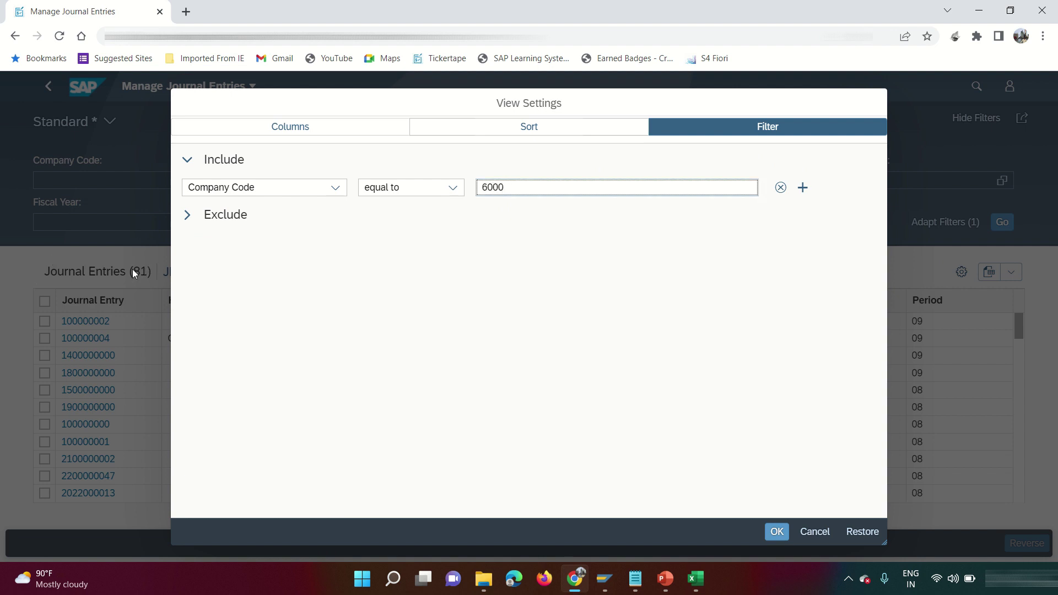
pyautogui.click(776, 533)
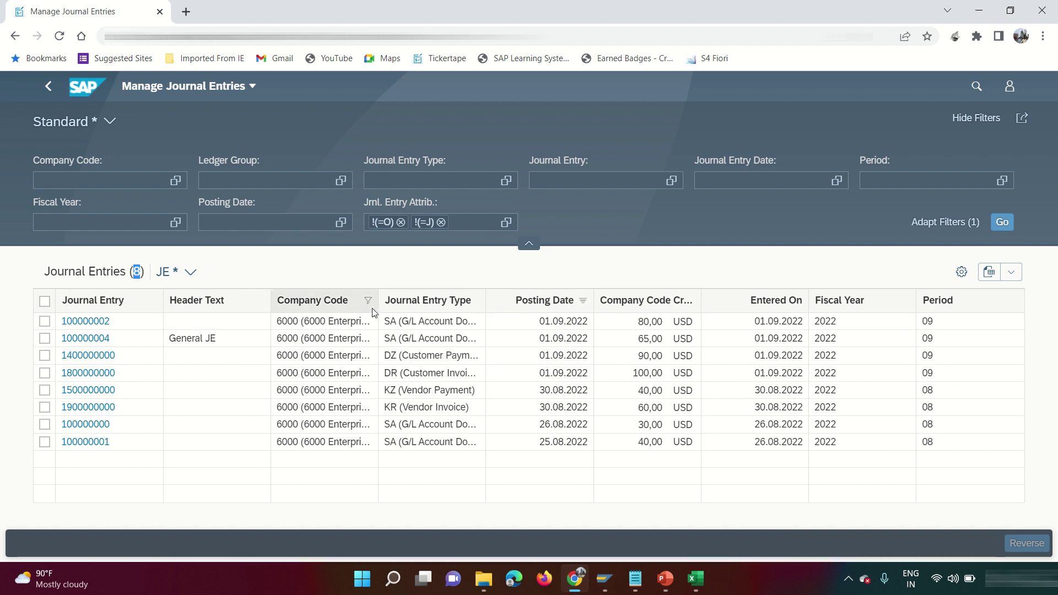
# Restore the table's view settings to their defaults and apply them.
pyautogui.click(961, 271)
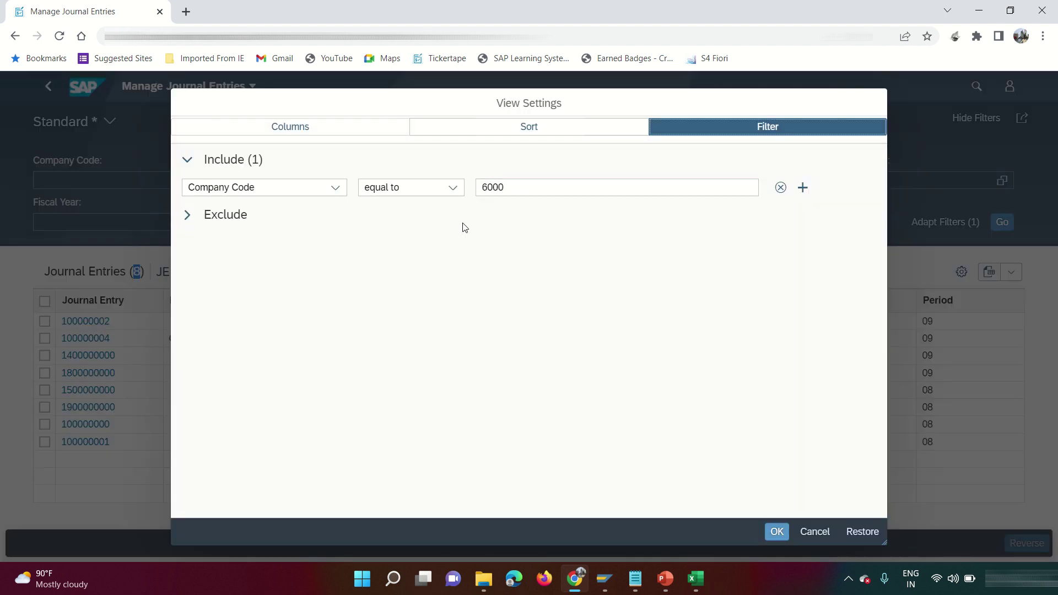
pyautogui.click(860, 531)
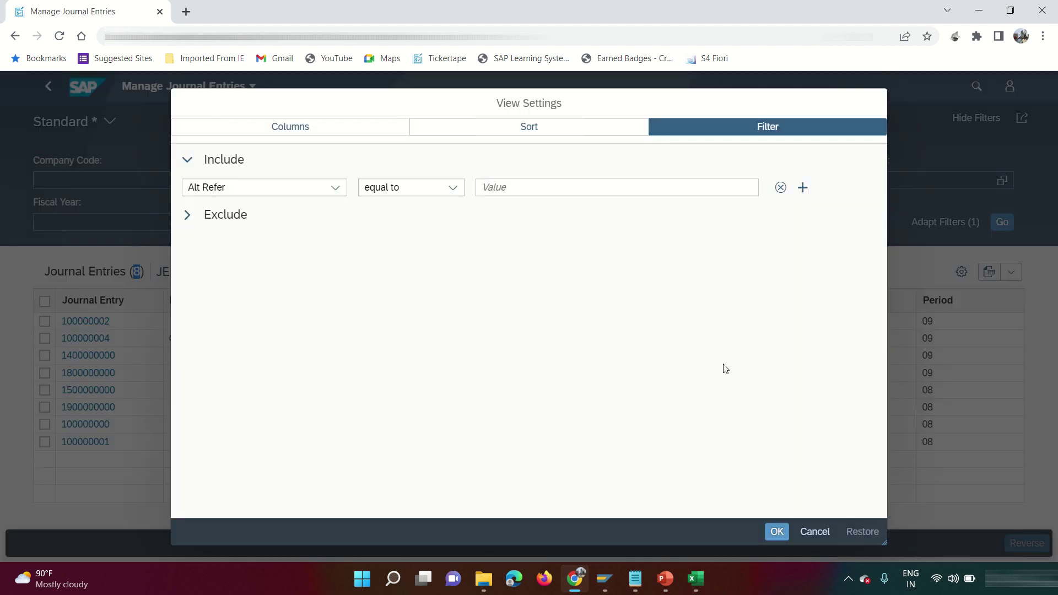
pyautogui.click(769, 530)
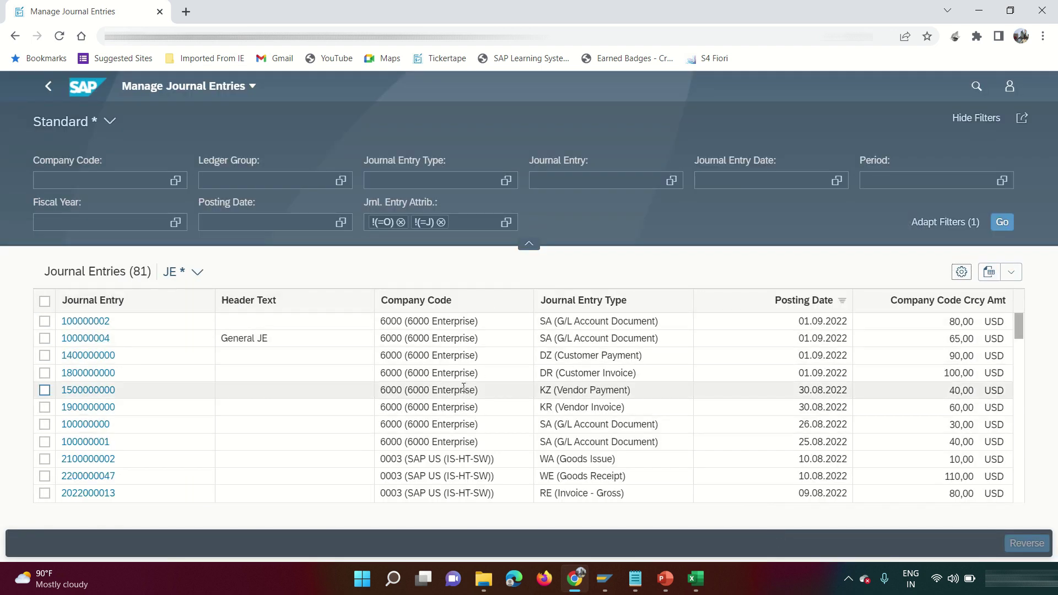
# Select the four journal entries posted on 01.09.2022, view the options for reversing them, and cancel the reversal.
pyautogui.click(45, 321)
pyautogui.click(44, 338)
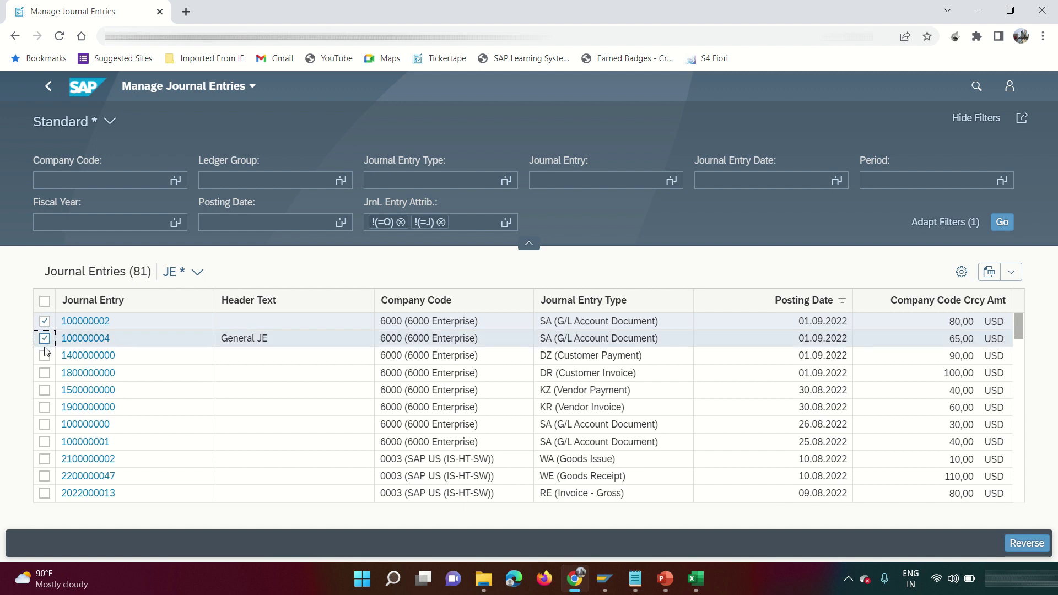
pyautogui.click(44, 355)
pyautogui.click(44, 373)
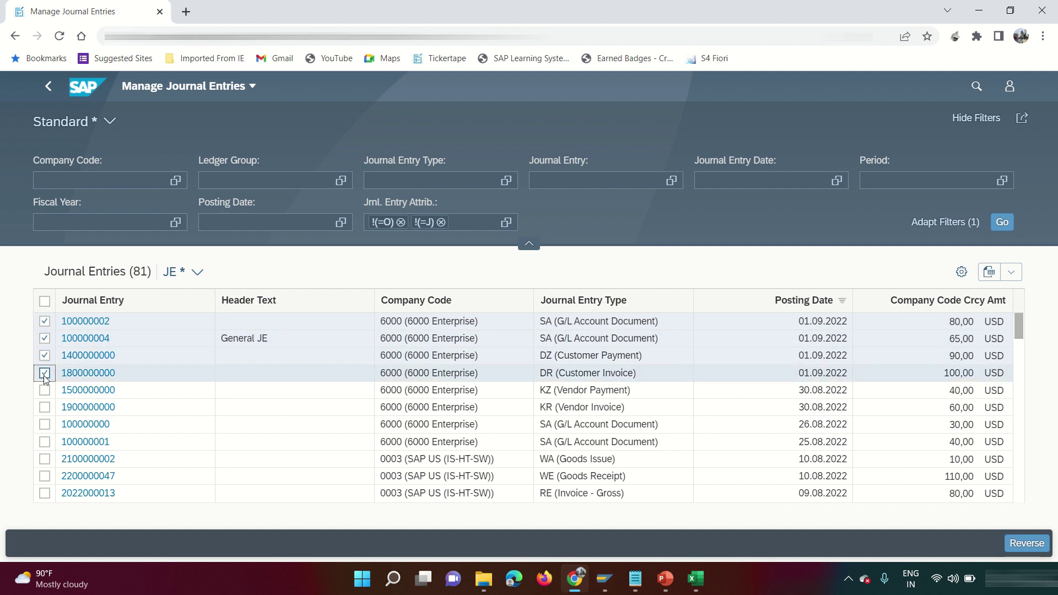
pyautogui.click(1018, 544)
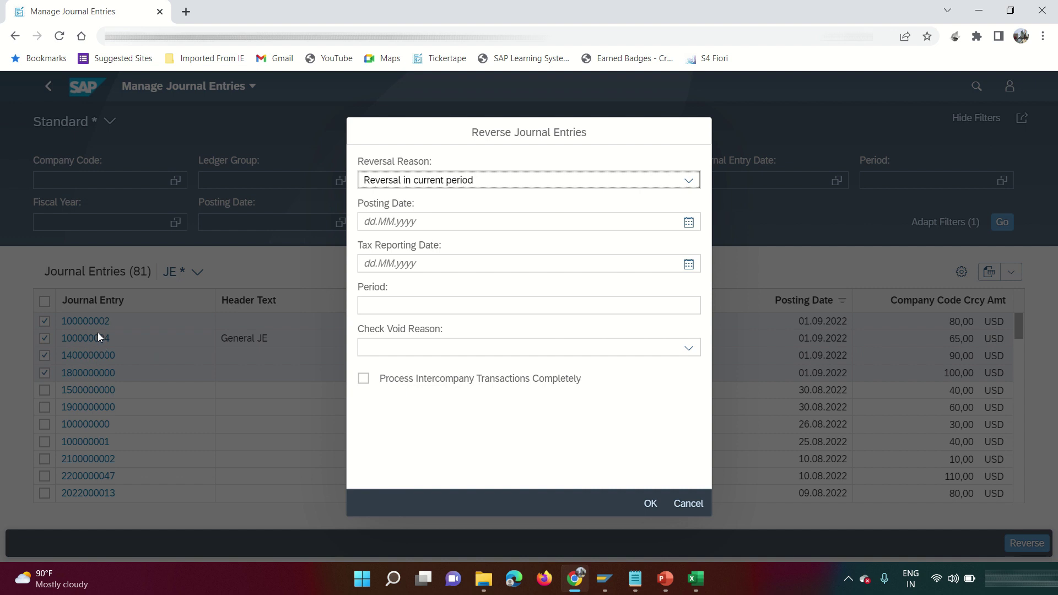
pyautogui.click(690, 503)
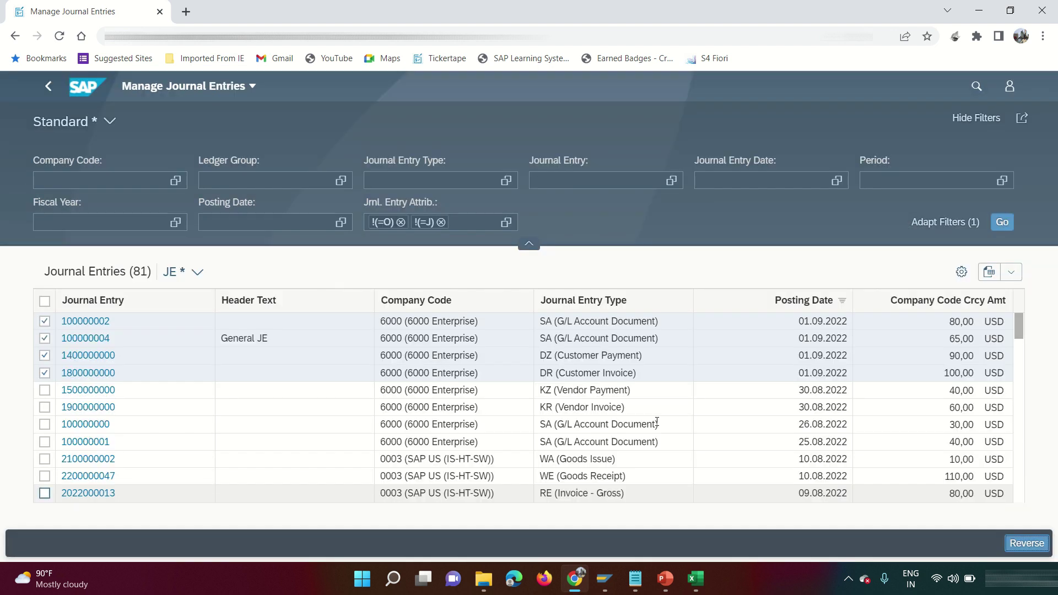
# Deselect the four journal entries posted on 01.09.2022.
pyautogui.click(45, 322)
pyautogui.click(44, 337)
pyautogui.click(45, 355)
pyautogui.click(45, 373)
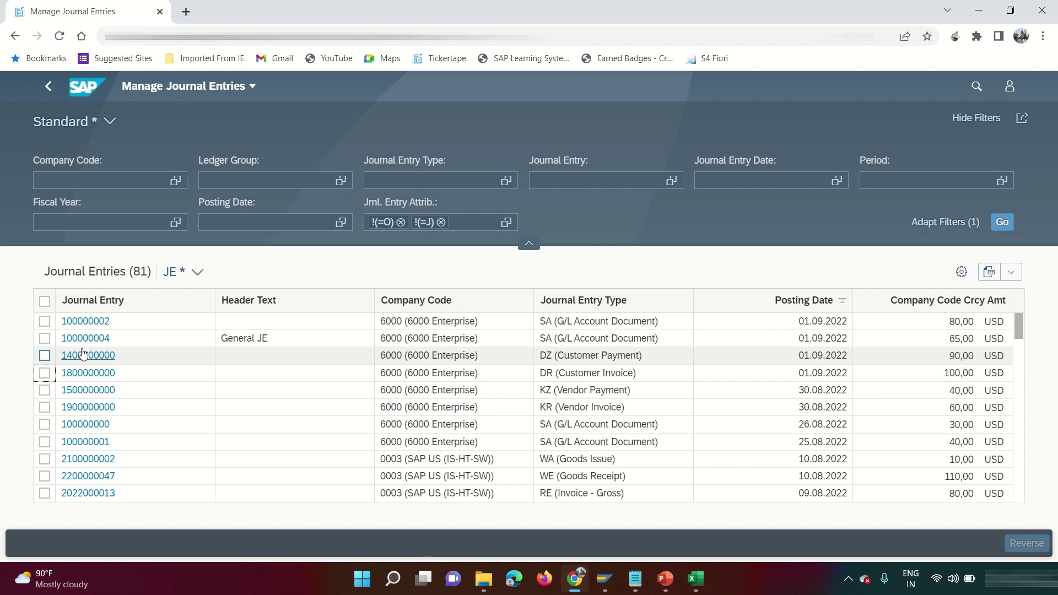
# Open the first listed journal entry in Manage Journal Entries to view its header and line items, and return to the list.
pyautogui.click(91, 322)
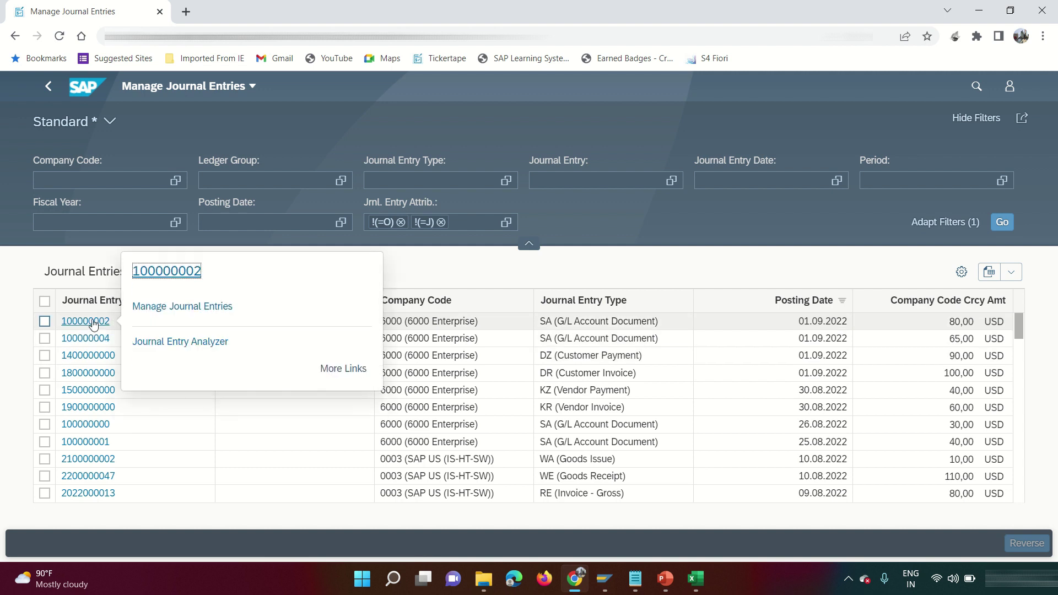
pyautogui.click(208, 306)
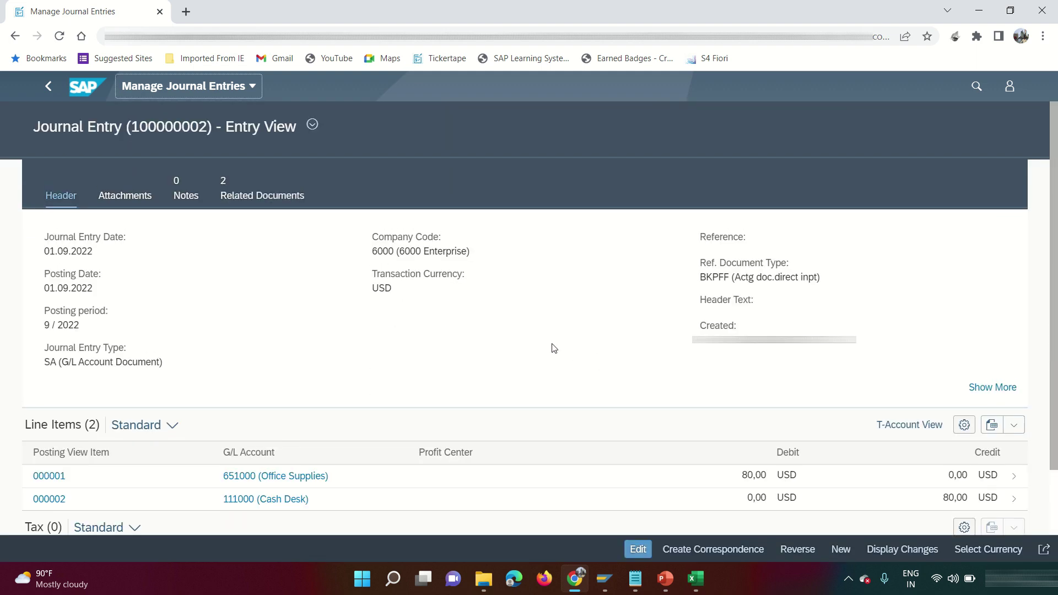
pyautogui.click(49, 89)
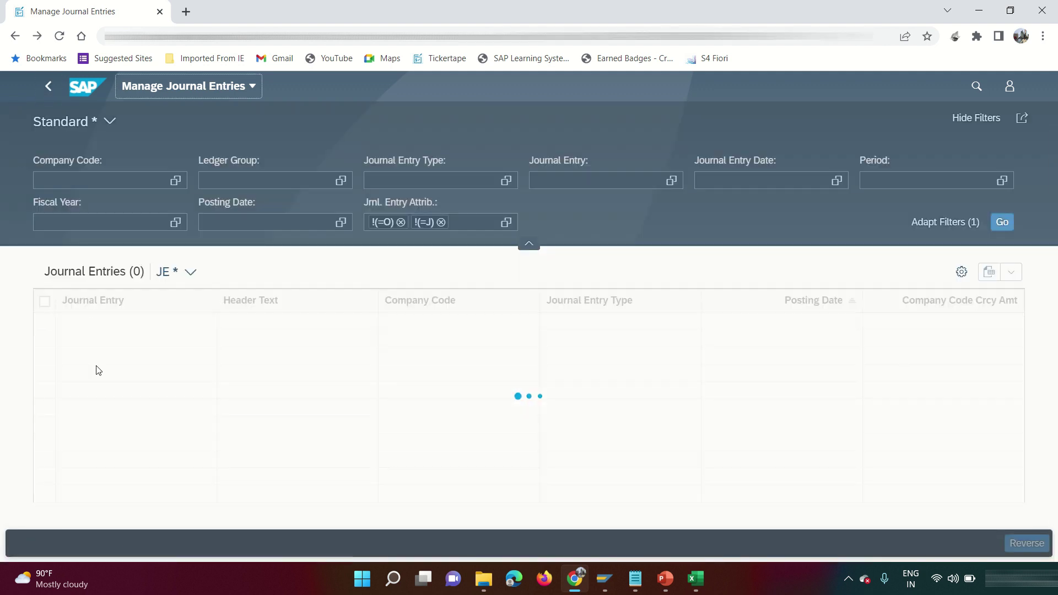
# Open the additional links for the first listed journal entry and browse the available related apps.
pyautogui.click(101, 329)
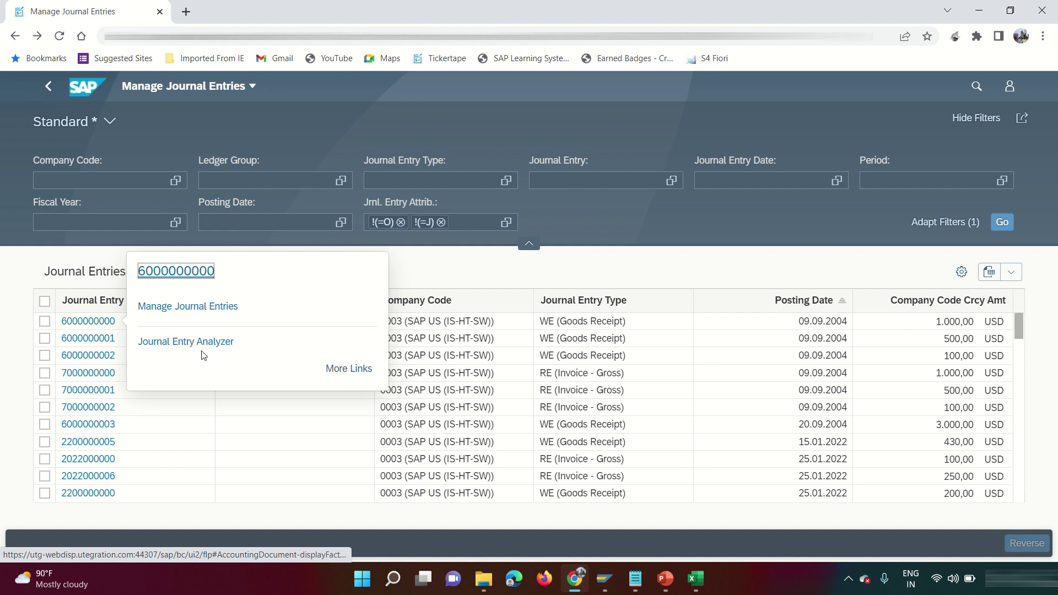
pyautogui.click(345, 369)
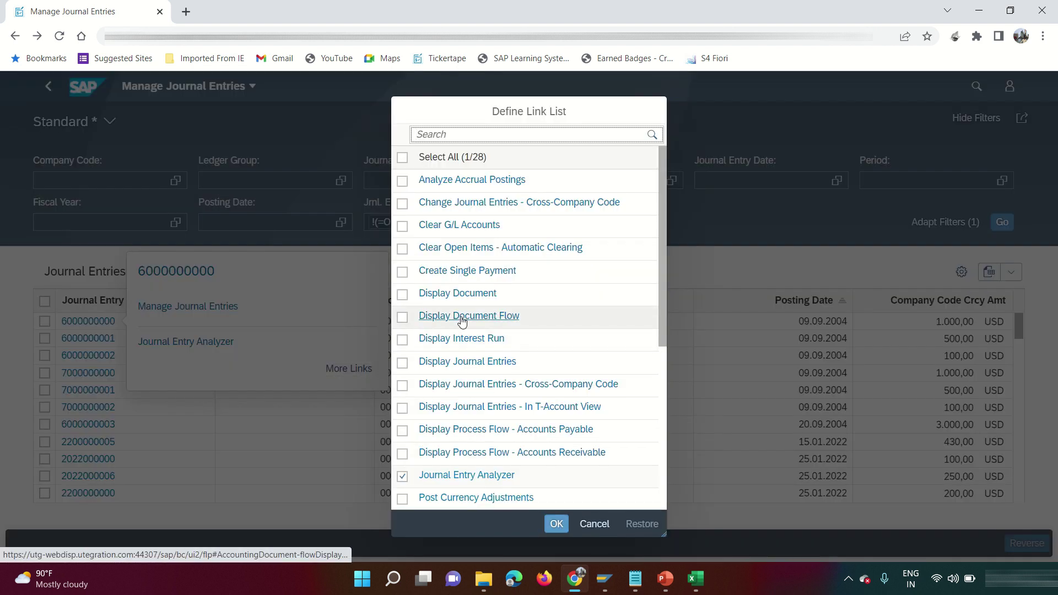
pyautogui.scroll(-5, 461, 322)
pyautogui.scroll(5, 523, 405)
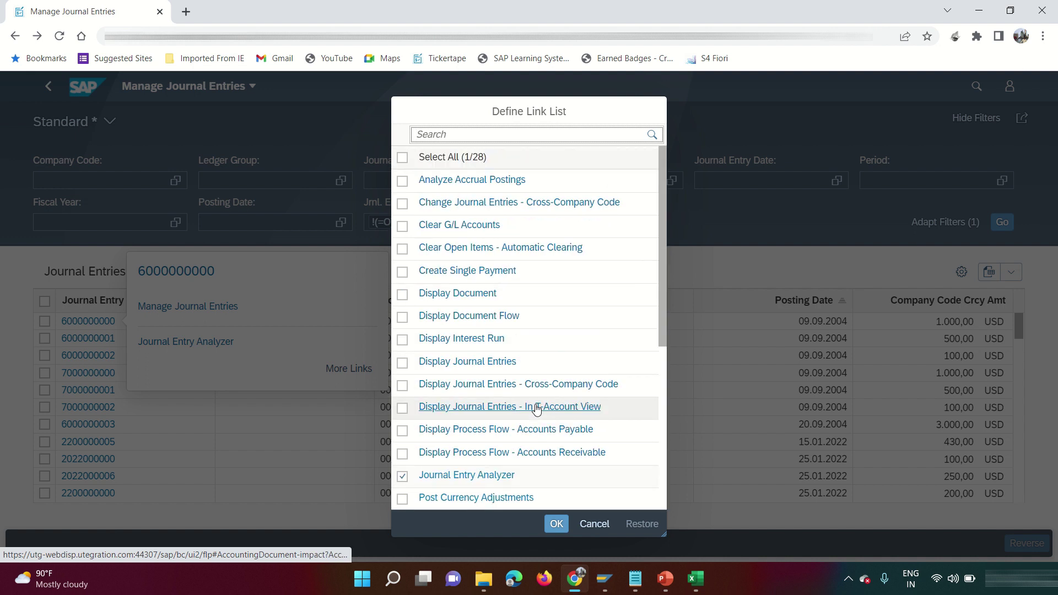
pyautogui.scroll(-5, 536, 408)
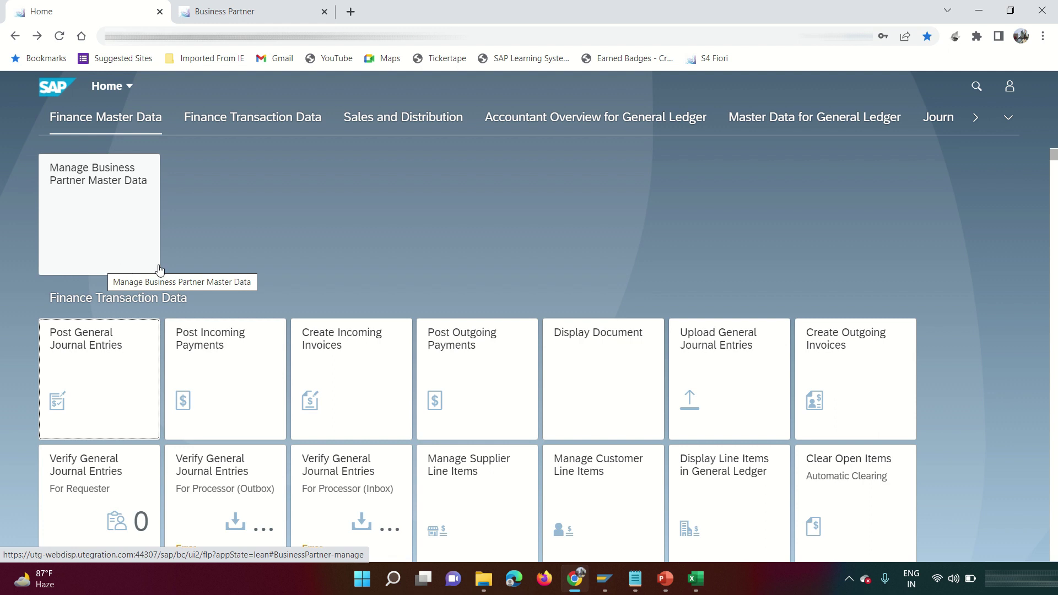
# Start an outgoing customer invoice for company code 6000 and pick its customer from the company code search.
pyautogui.click(854, 367)
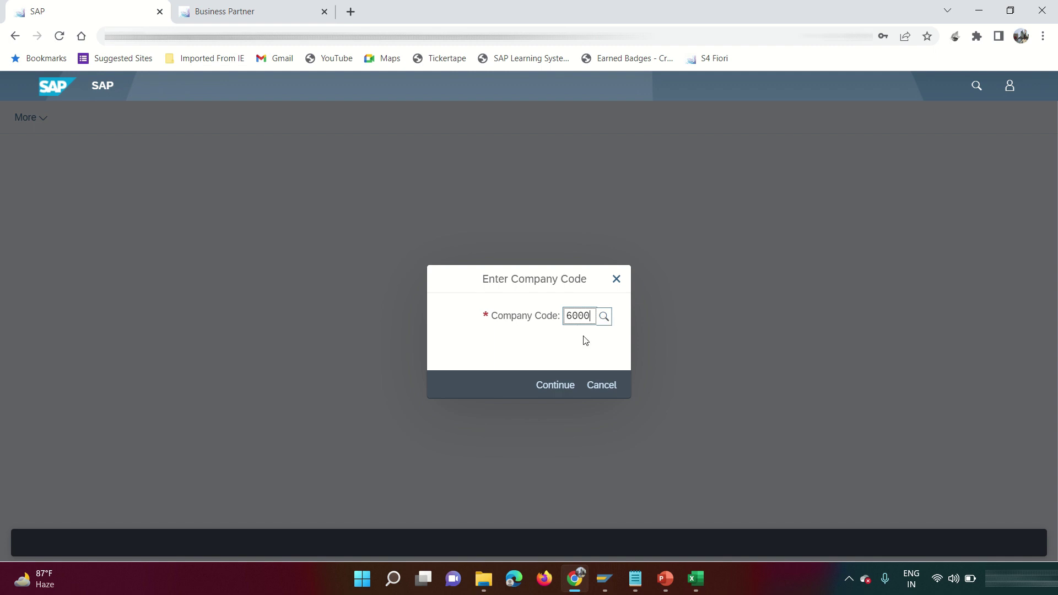
pyautogui.click(545, 385)
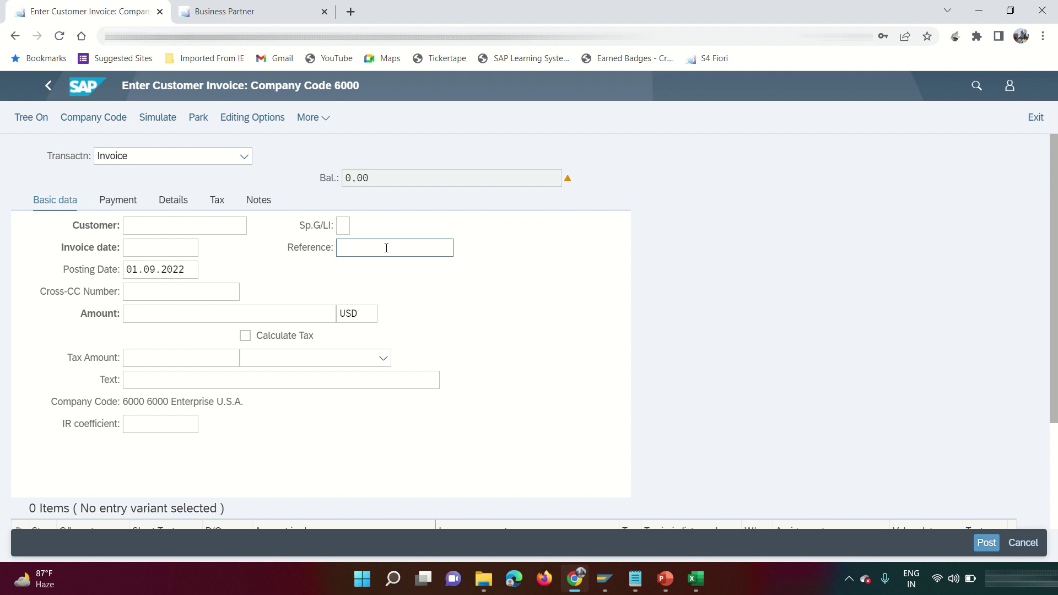
pyautogui.click(241, 227)
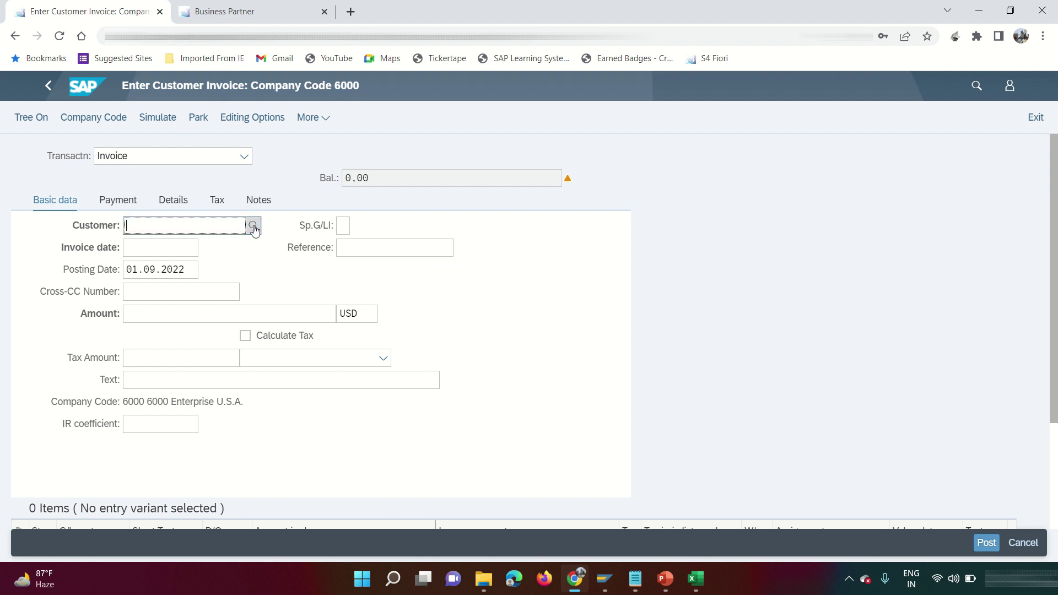
pyautogui.click(253, 226)
pyautogui.doubleClick(408, 389)
pyautogui.click(673, 470)
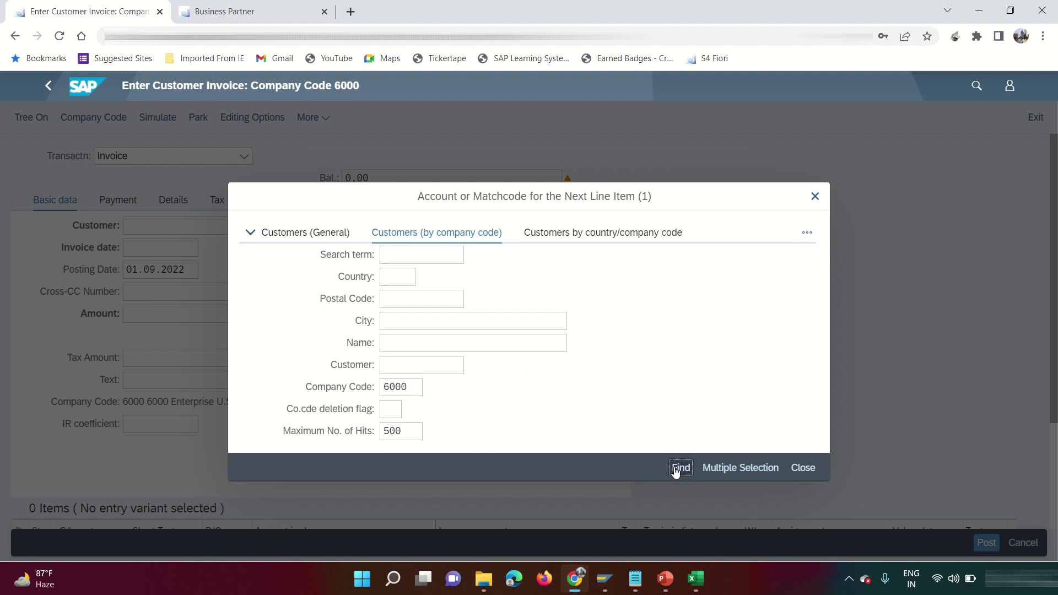
pyautogui.click(292, 354)
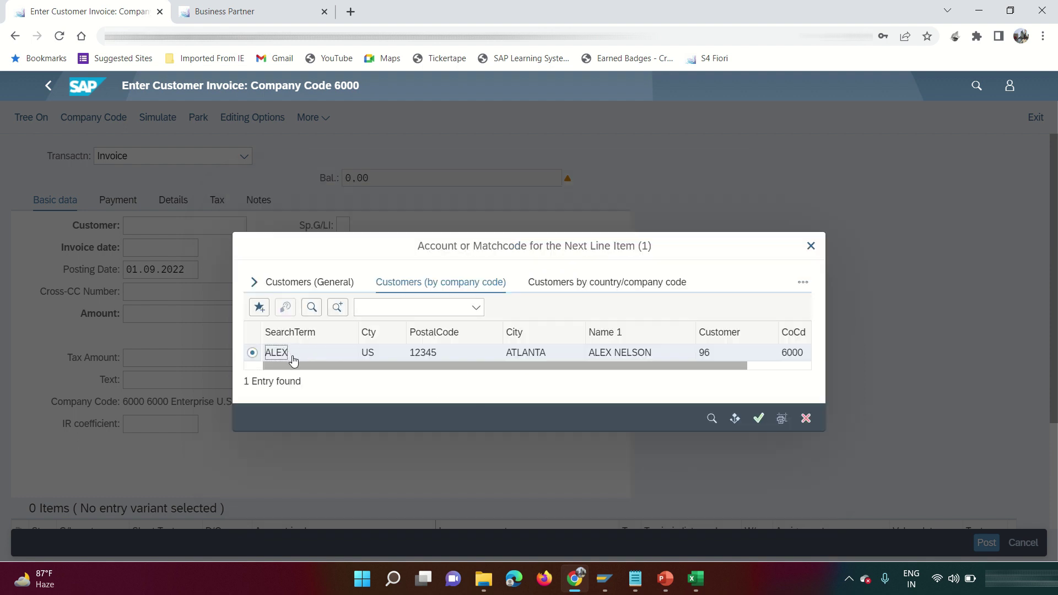
pyautogui.click(758, 418)
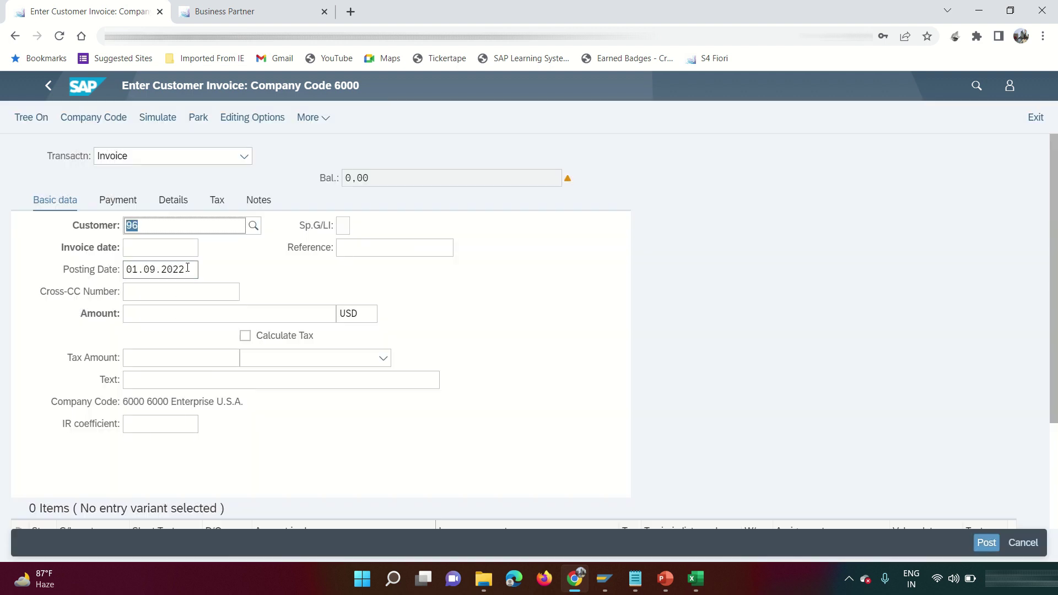
# Set the invoice date to the posting date 01.09.2022, the reference to SALES INV1, and the amount to 100 USD.
pyautogui.moveTo(190, 270); pyautogui.dragTo(91, 275)
pyautogui.hotkey('ctrl', 'c')
pyautogui.click(155, 247)
pyautogui.hotkey('ctrl', 'v')
pyautogui.click(357, 249)
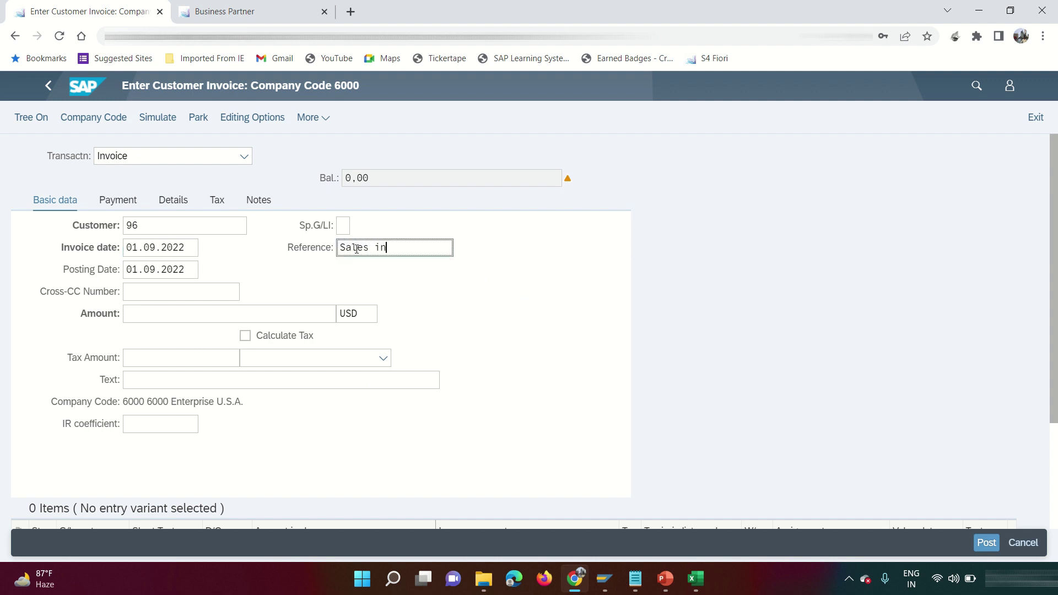
pyautogui.click(153, 313)
# Search the company code's G/L accounts for "income" and assign account 700210 (Discount Received) to the first line item.
pyautogui.scroll(-3, 240, 341)
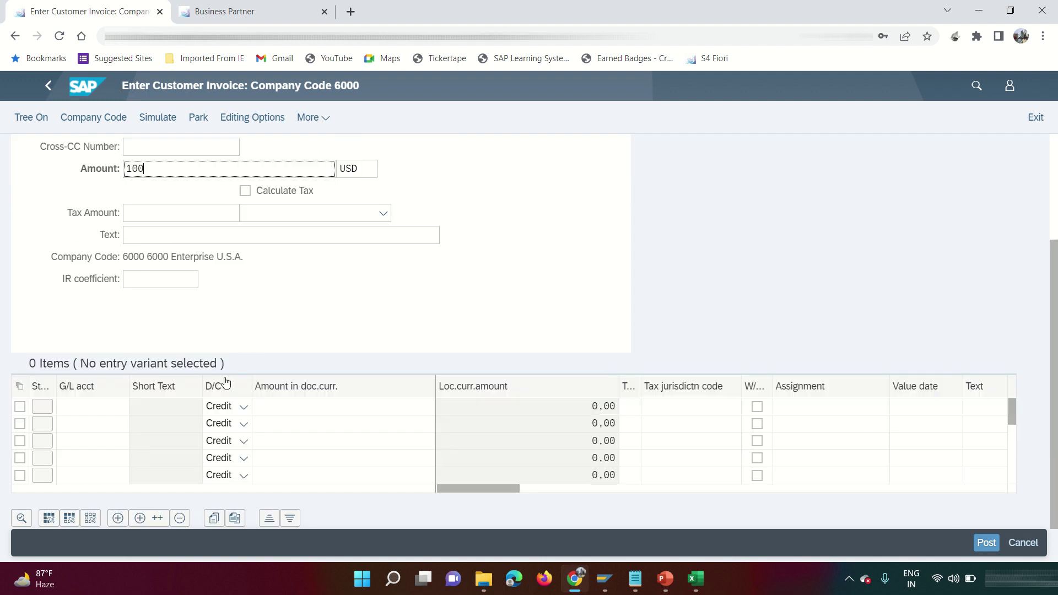
pyautogui.click(115, 411)
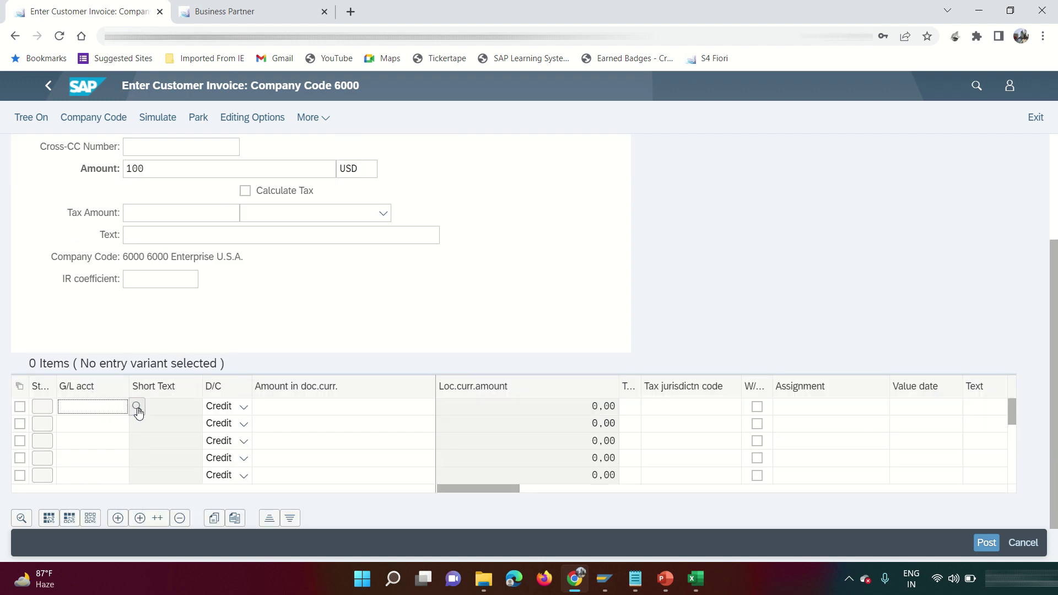
pyautogui.click(137, 408)
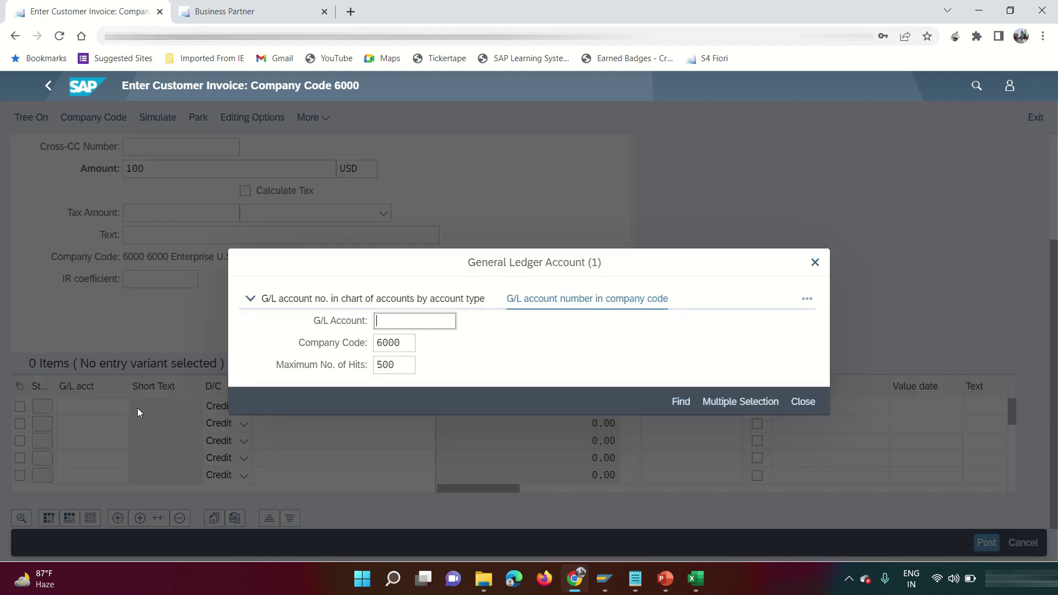
pyautogui.click(681, 403)
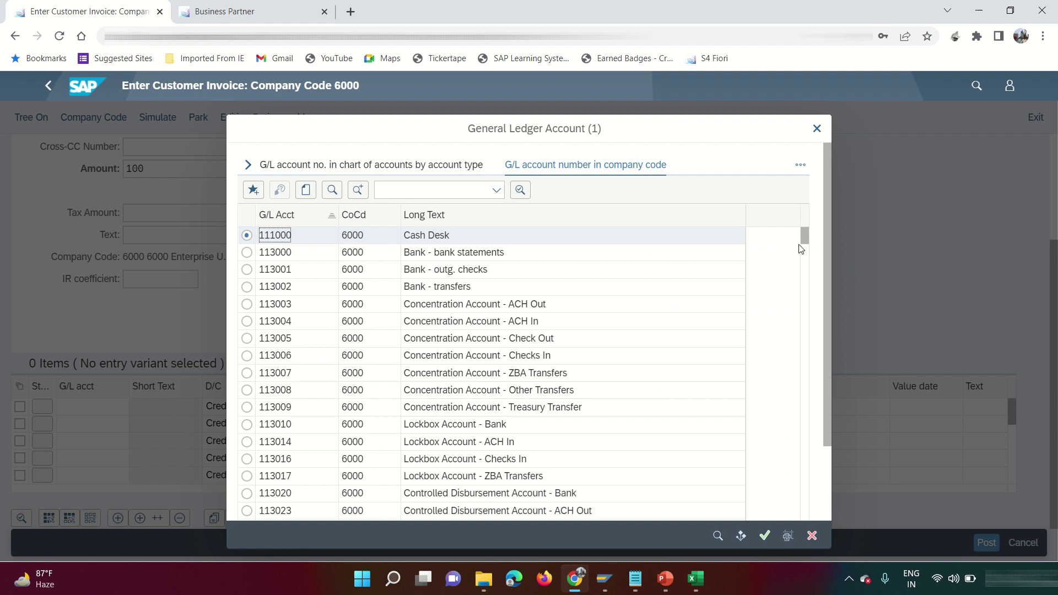
pyautogui.moveTo(801, 246); pyautogui.dragTo(804, 424)
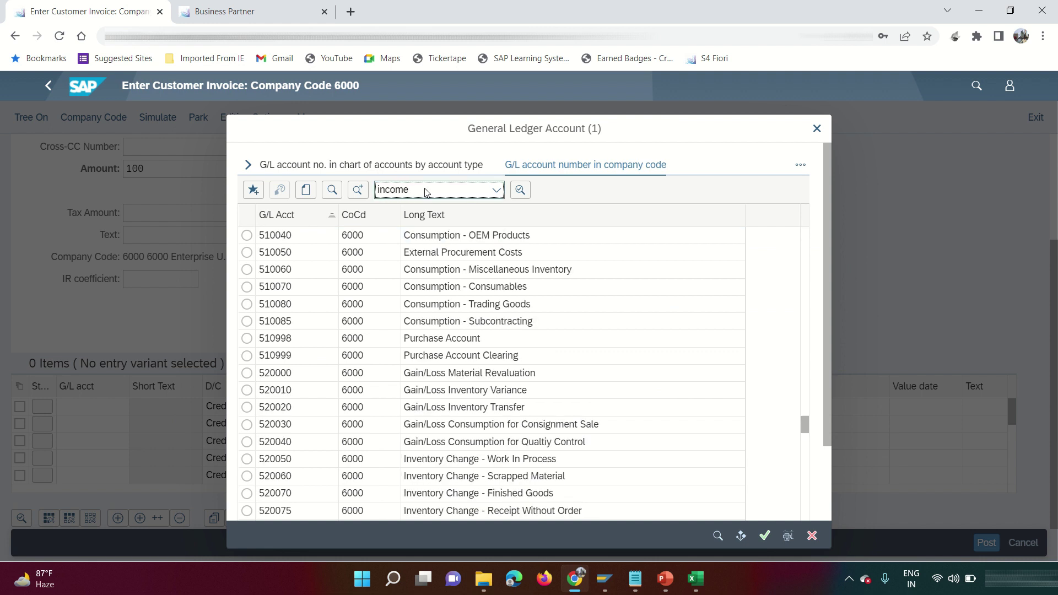
pyautogui.press('Return')
pyautogui.click(359, 194)
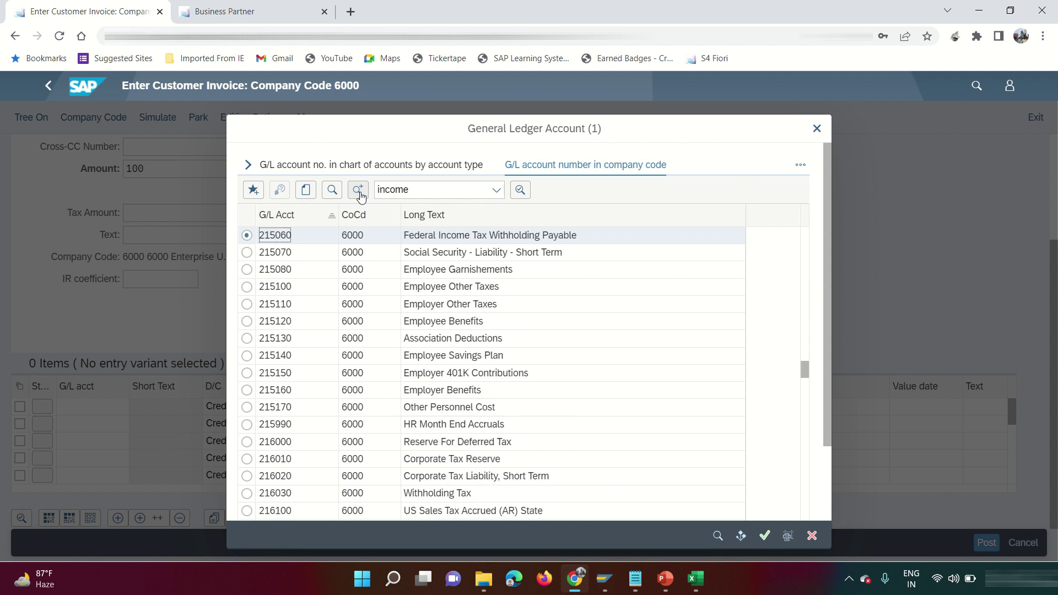
pyautogui.click(359, 192)
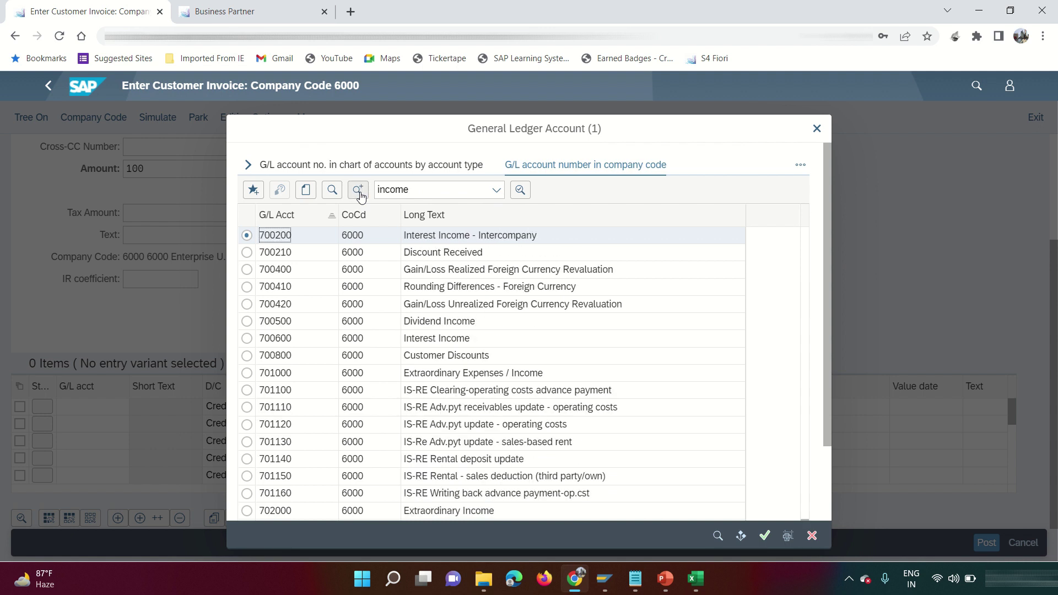
pyautogui.click(448, 258)
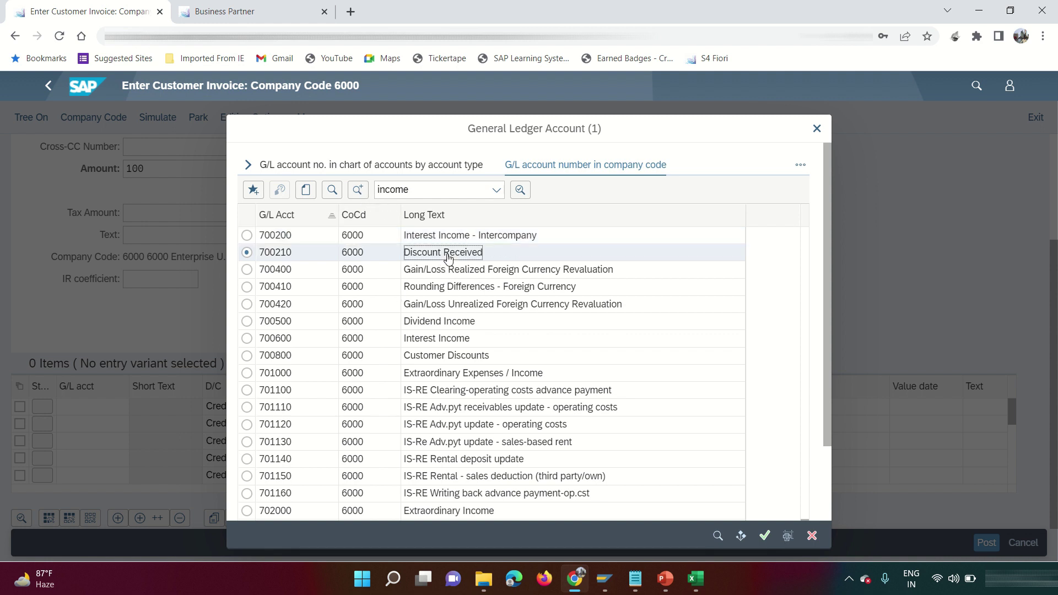
pyautogui.doubleClick(447, 258)
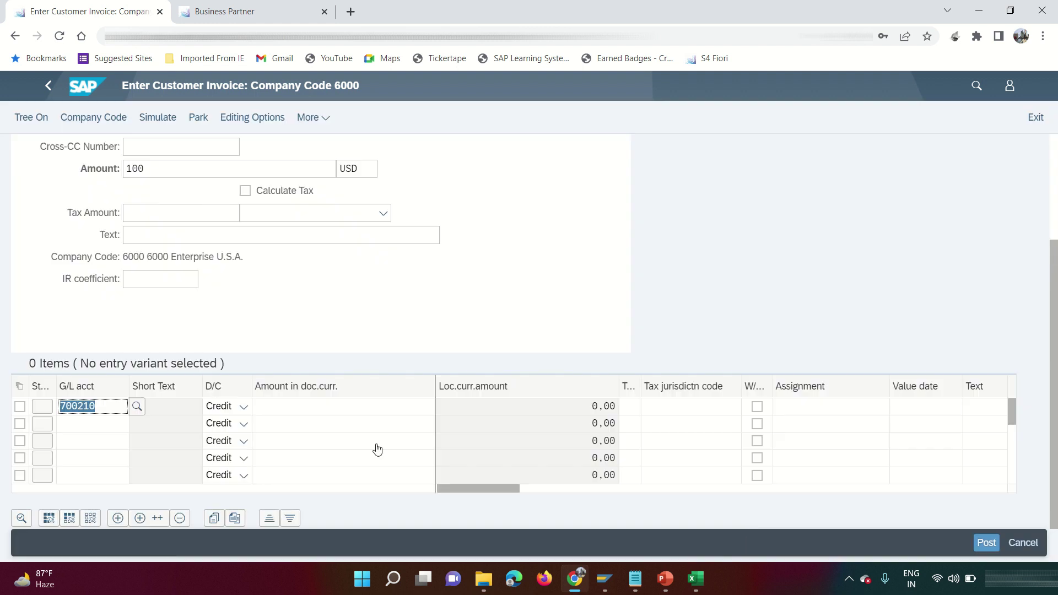
# Enter * as the first line item's document currency amount and assign cost center 6000OP to it.
pyautogui.click(348, 412)
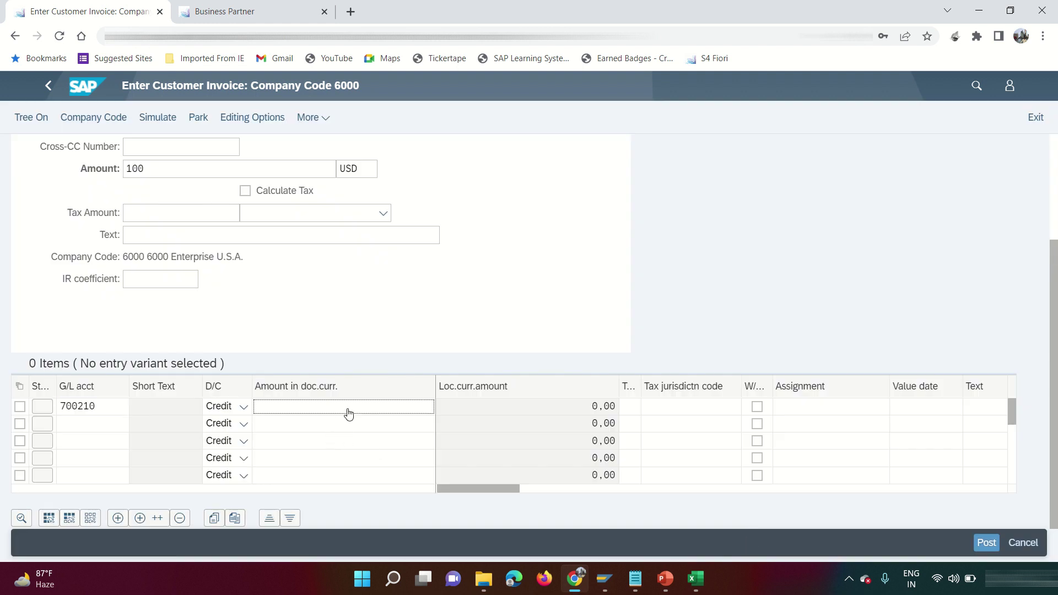
pyautogui.press('Tab')
pyautogui.press('Tab')
pyautogui.press('Tab')
pyautogui.press('Tab')
pyautogui.press('Tab')
pyautogui.press('Tab')
pyautogui.press('Tab')
pyautogui.press('Tab')
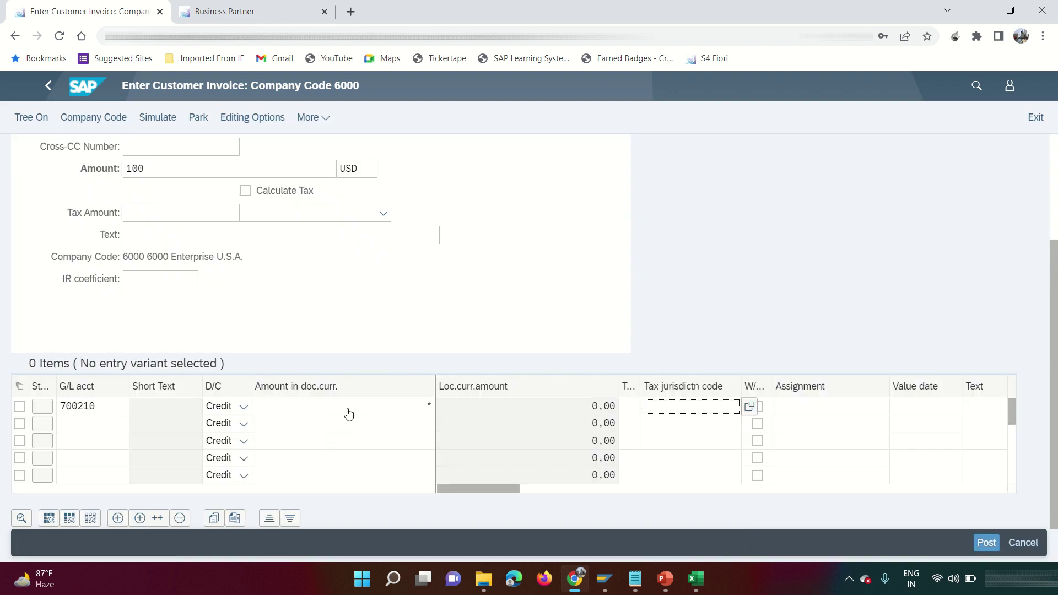
pyautogui.press('Tab')
pyautogui.press('Tab')
pyautogui.press('Tab')
pyautogui.press('Tab')
pyautogui.press('Tab')
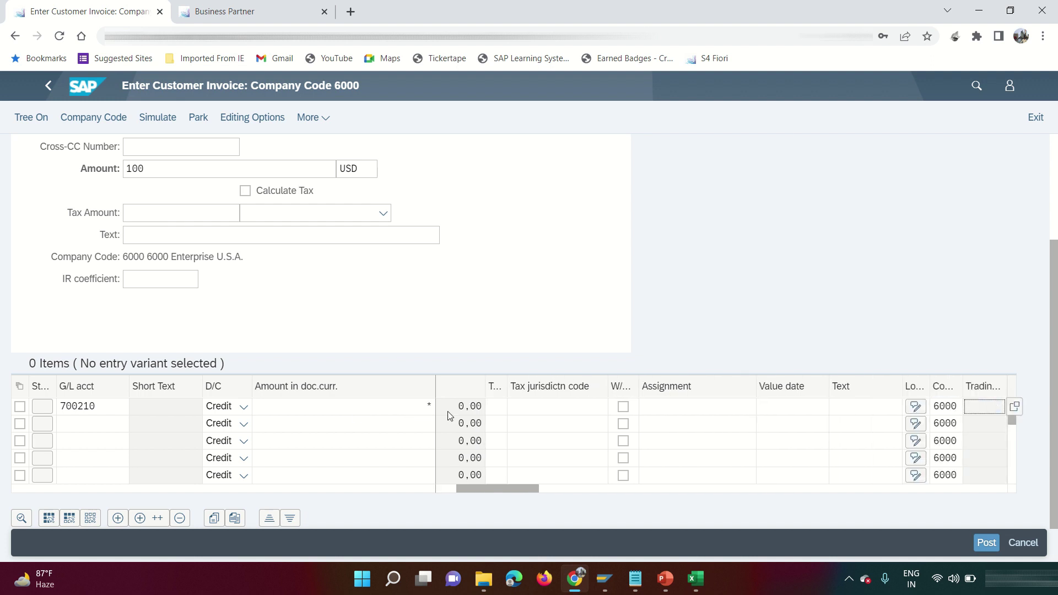
pyautogui.click(877, 412)
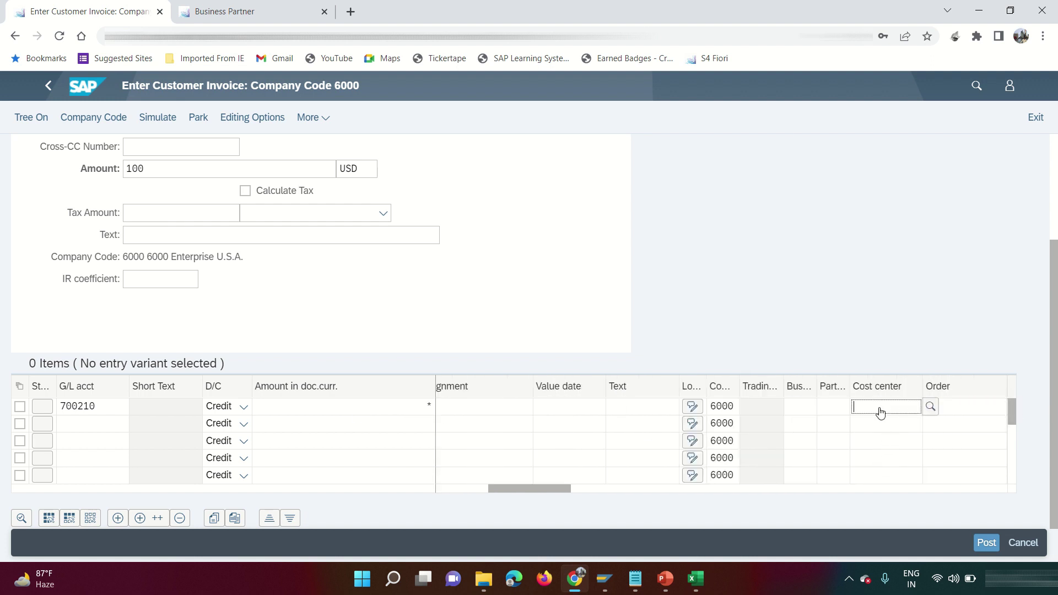
pyautogui.click(929, 407)
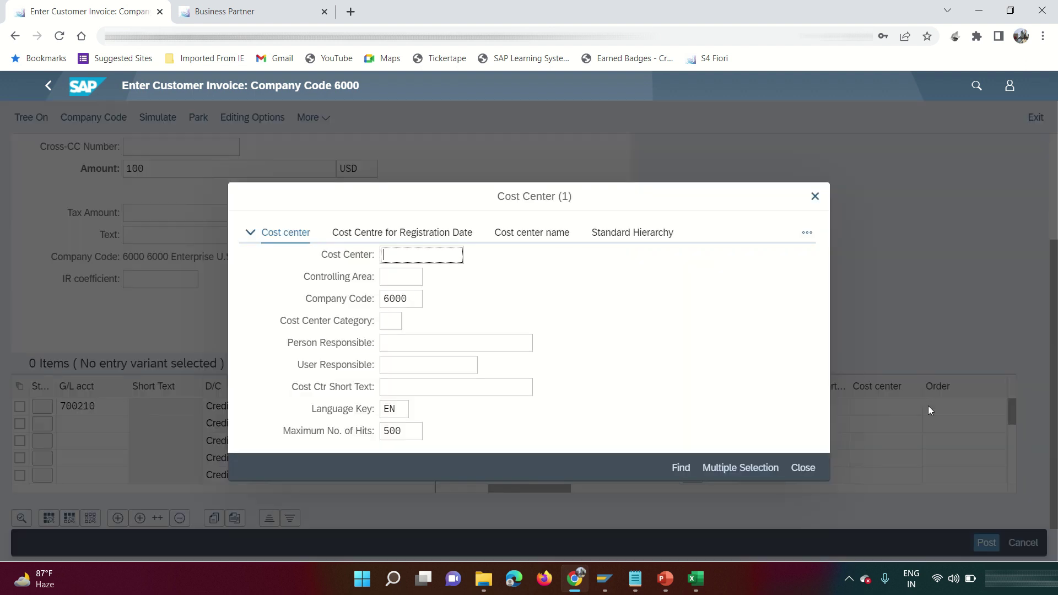
pyautogui.click(683, 469)
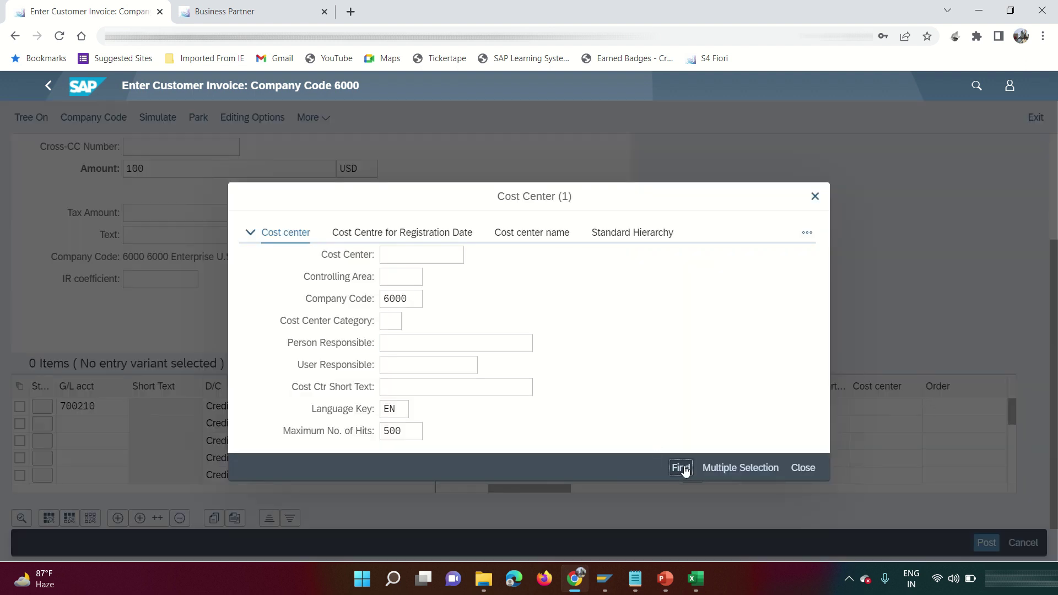
pyautogui.click(758, 418)
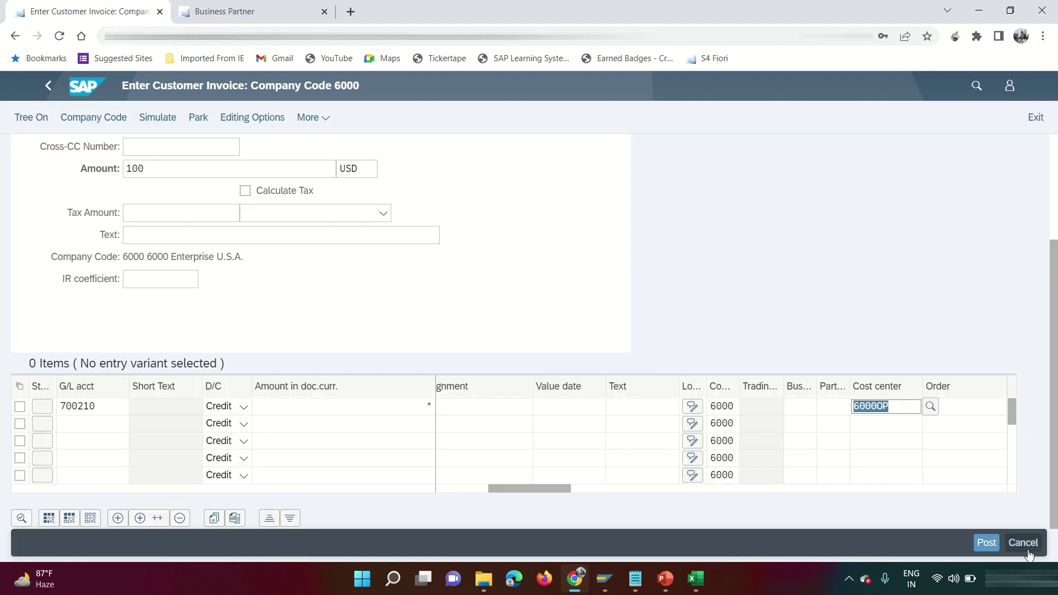
# Post the customer invoice and display the posted document with its line items.
pyautogui.click(986, 543)
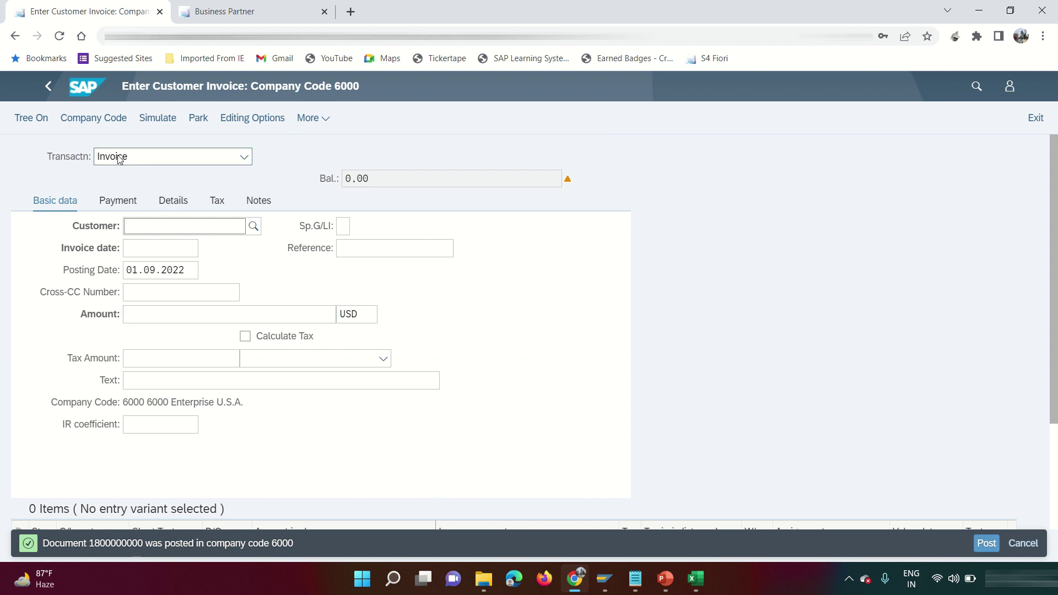
pyautogui.click(324, 118)
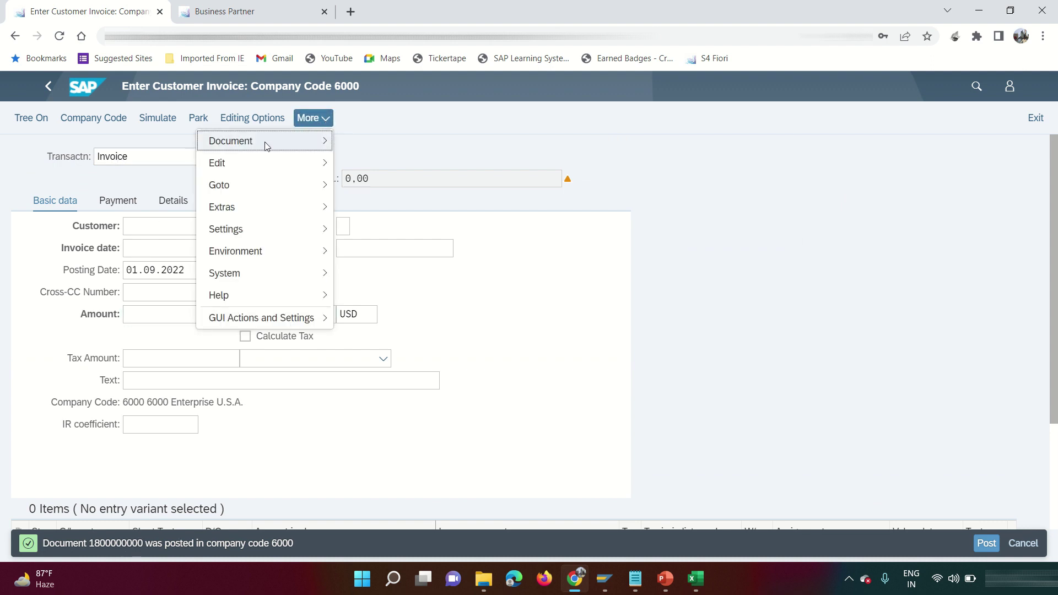
pyautogui.moveTo(260, 148)
pyautogui.click(385, 171)
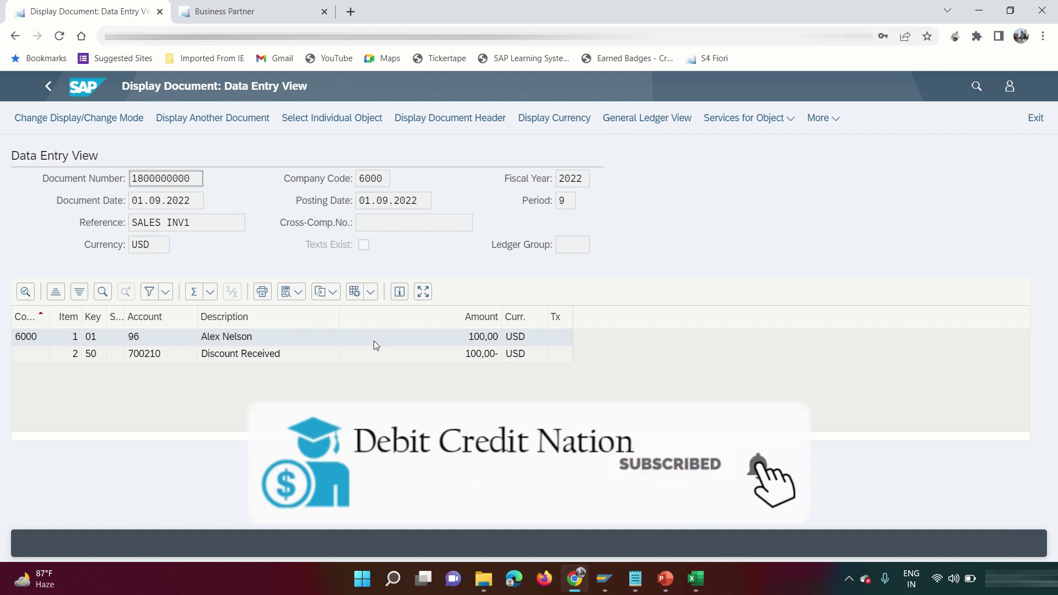
pyautogui.click(224, 356)
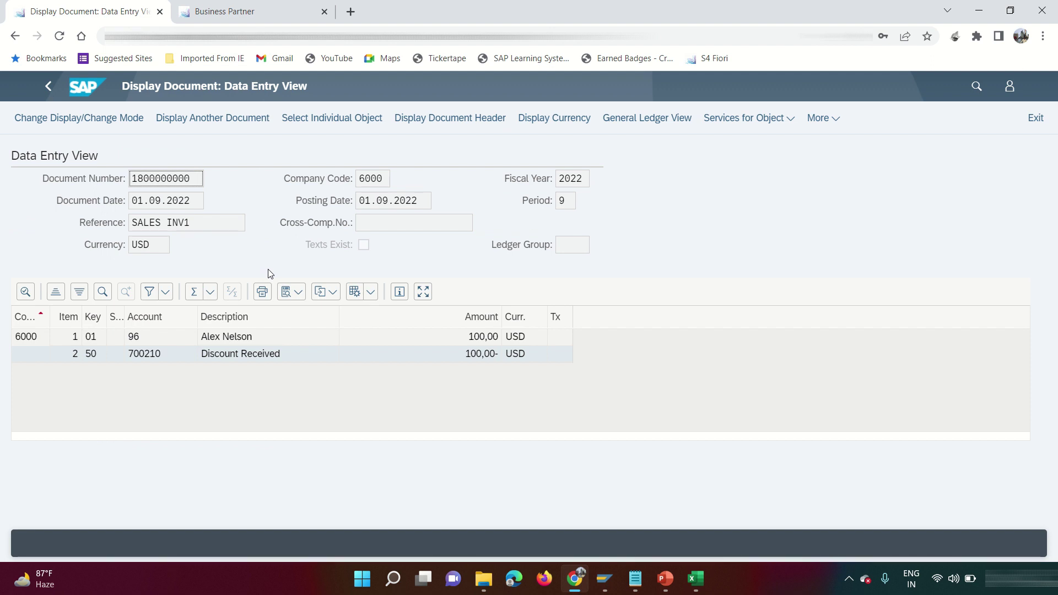
# Open Post Incoming Payments from the home page in the Business Partner browser tab and set the company code to 6000.
pyautogui.click(277, 12)
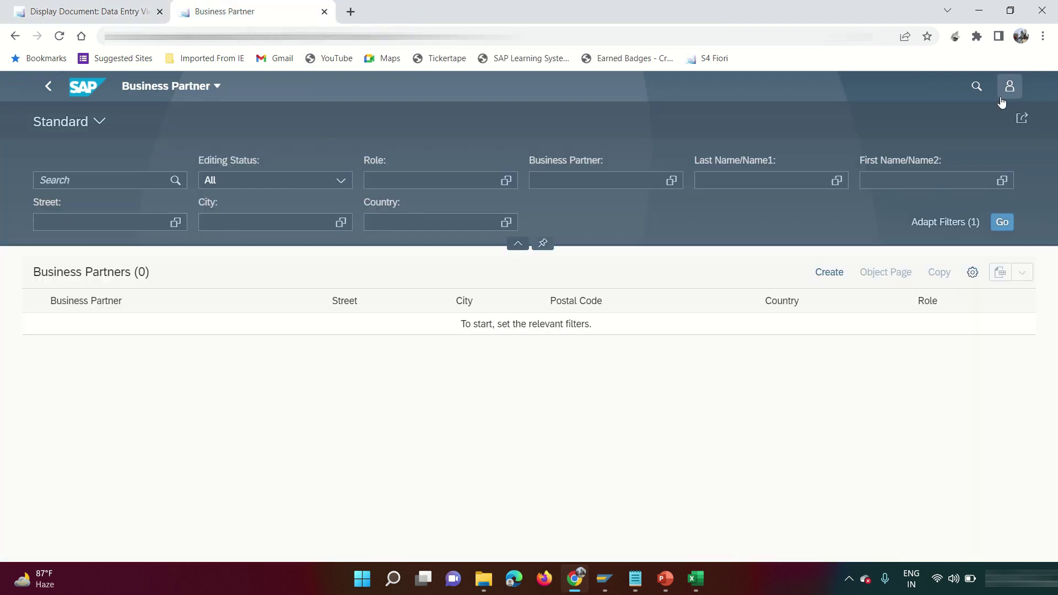
pyautogui.click(88, 91)
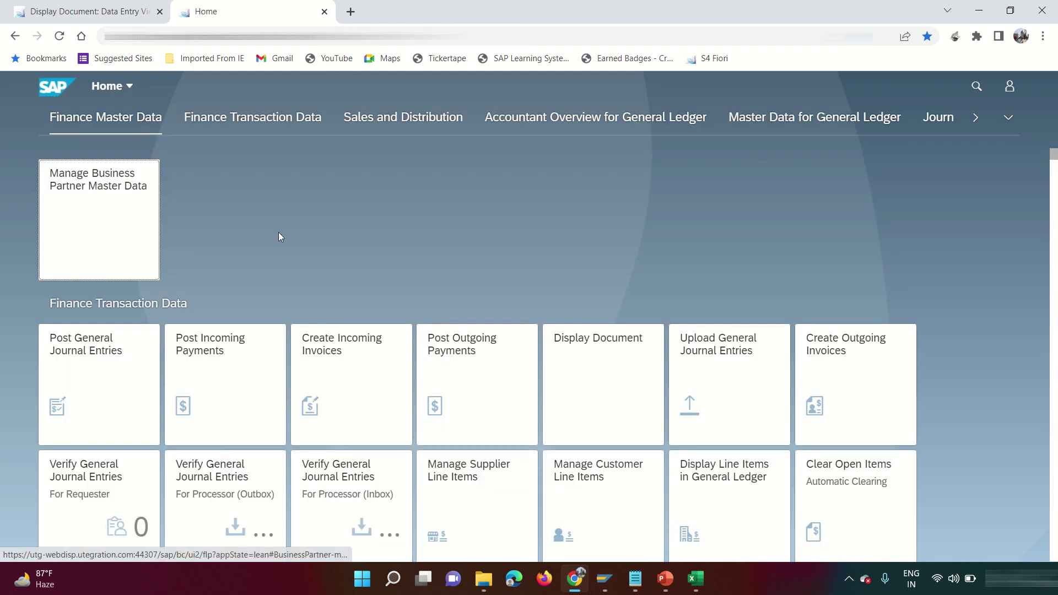
pyautogui.click(233, 380)
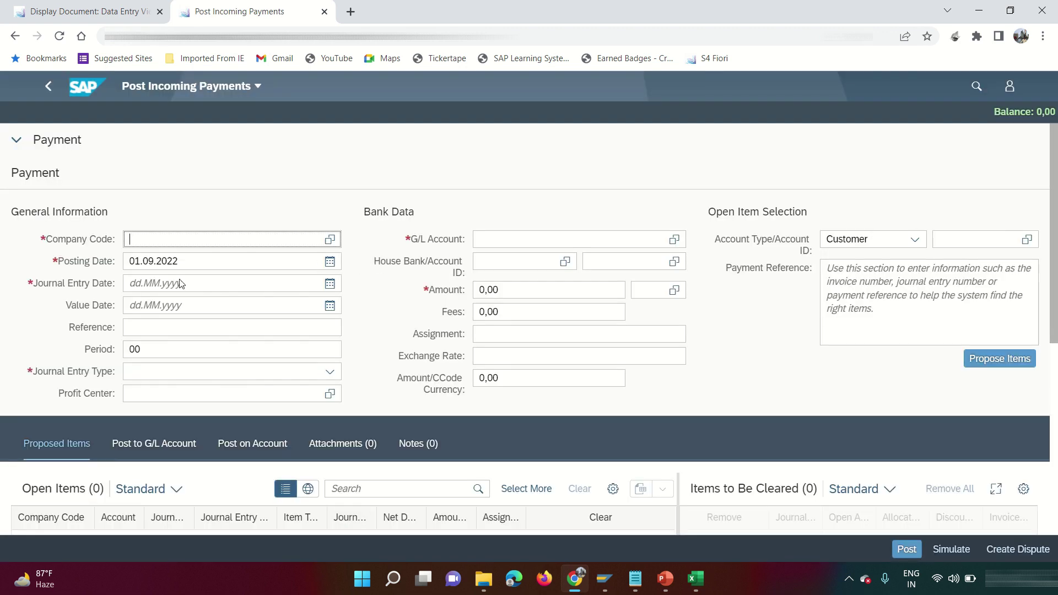
pyautogui.write('6000')
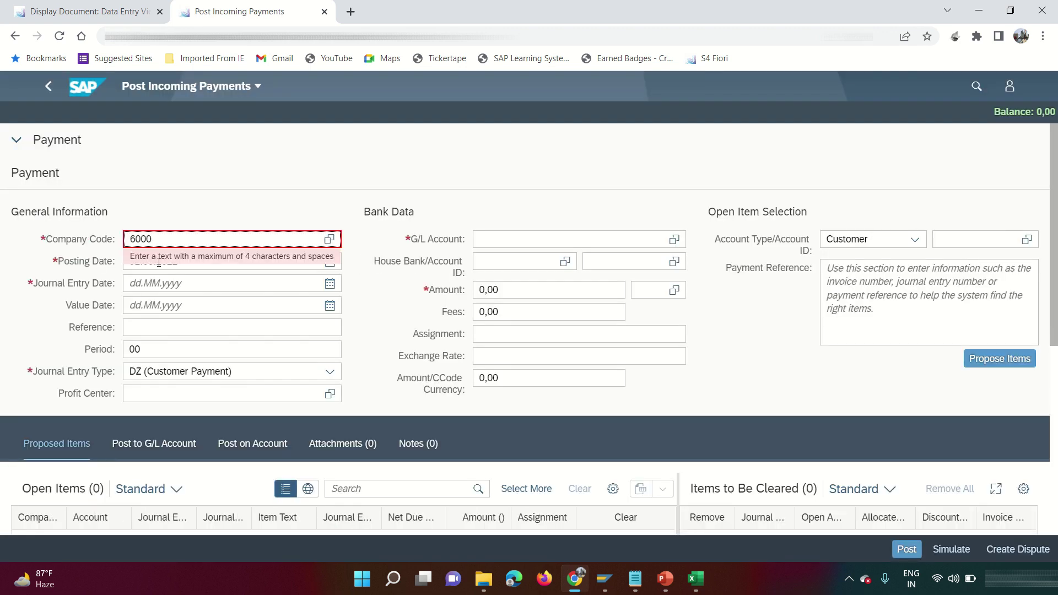
# Look up the G/L accounts of company code 6000 and choose 111000 as the payment's bank G/L account.
pyautogui.click(503, 239)
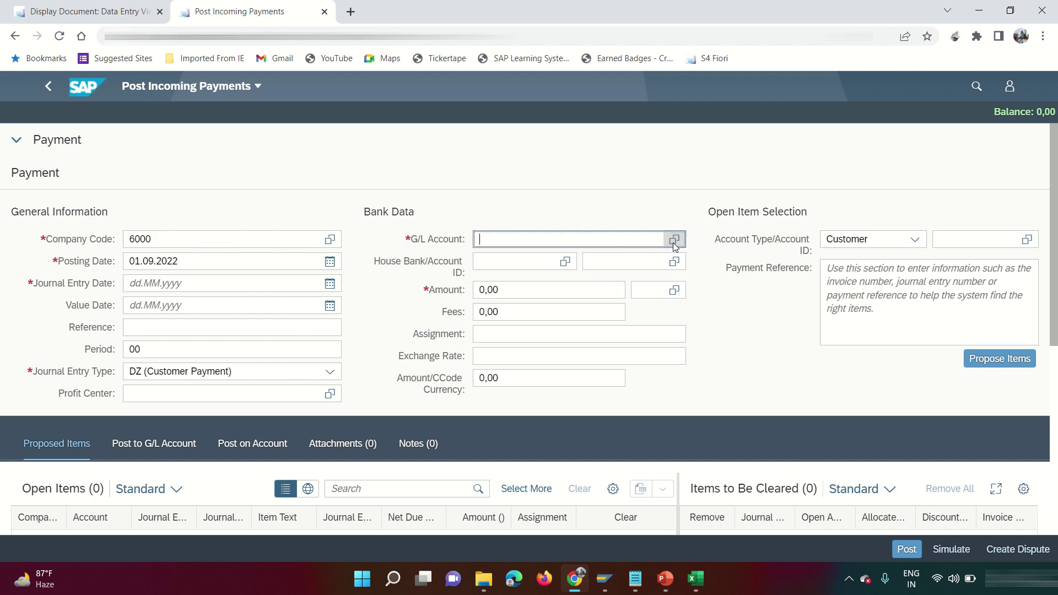
pyautogui.click(674, 239)
pyautogui.click(866, 138)
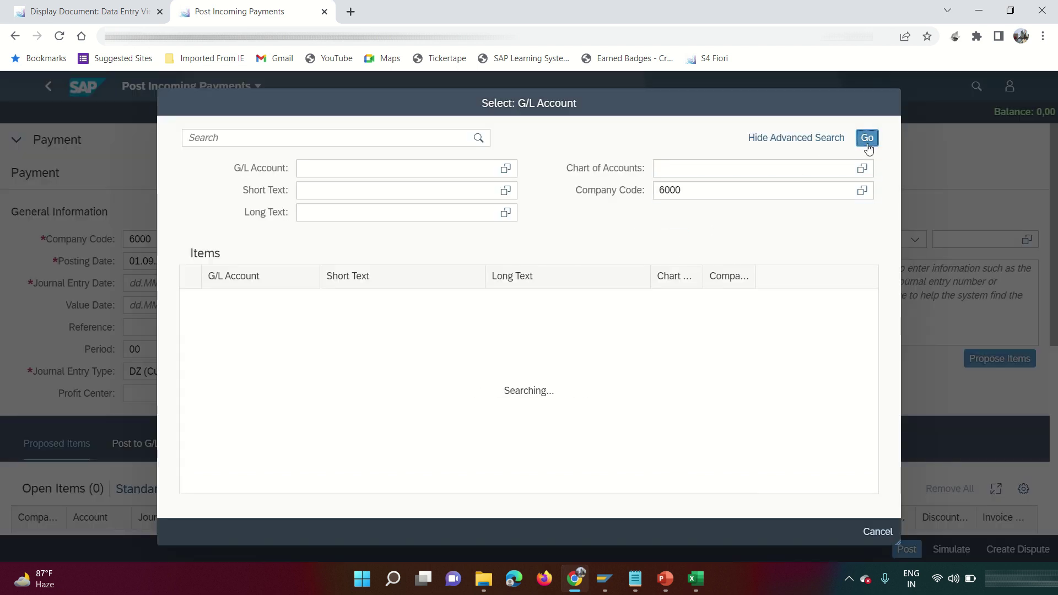
pyautogui.click(307, 300)
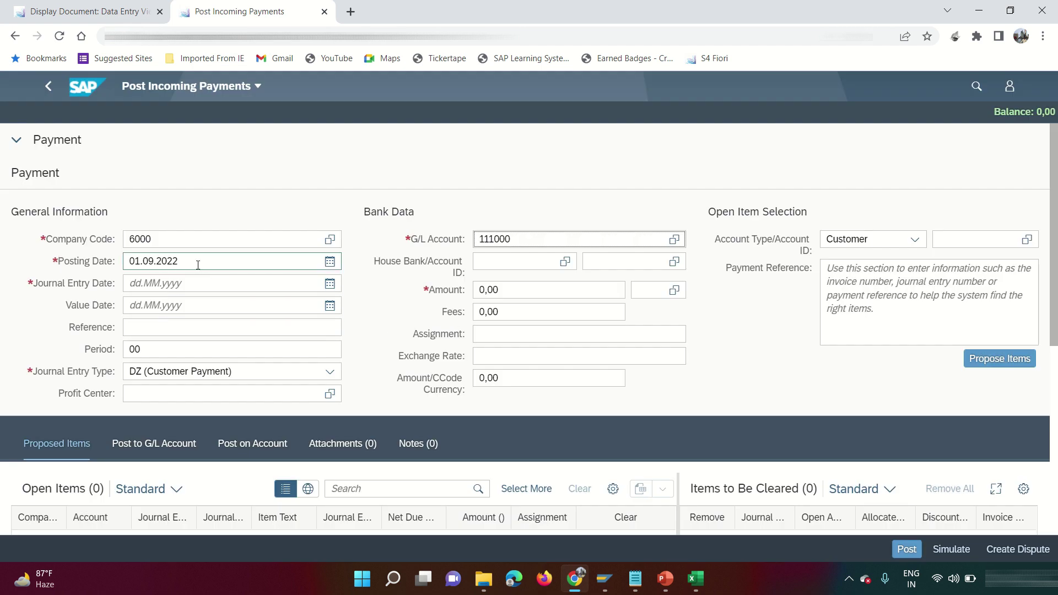
# Copy the payment's posting date 01.09.2022 into its journal entry date.
pyautogui.moveTo(194, 263); pyautogui.dragTo(32, 258)
pyautogui.hotkey('ctrl', 'c')
pyautogui.click(154, 283)
pyautogui.hotkey('ctrl', 'v')
# Check the posted invoice's amount in the other browser tab and set the incoming payment's amount to 90 USD.
pyautogui.click(524, 294)
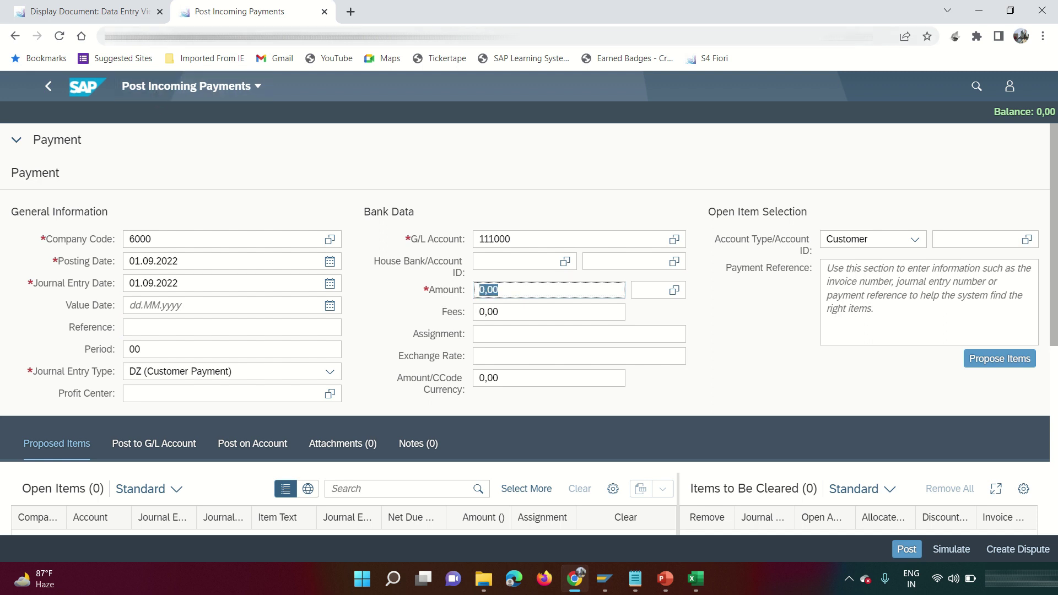
pyautogui.click(126, 12)
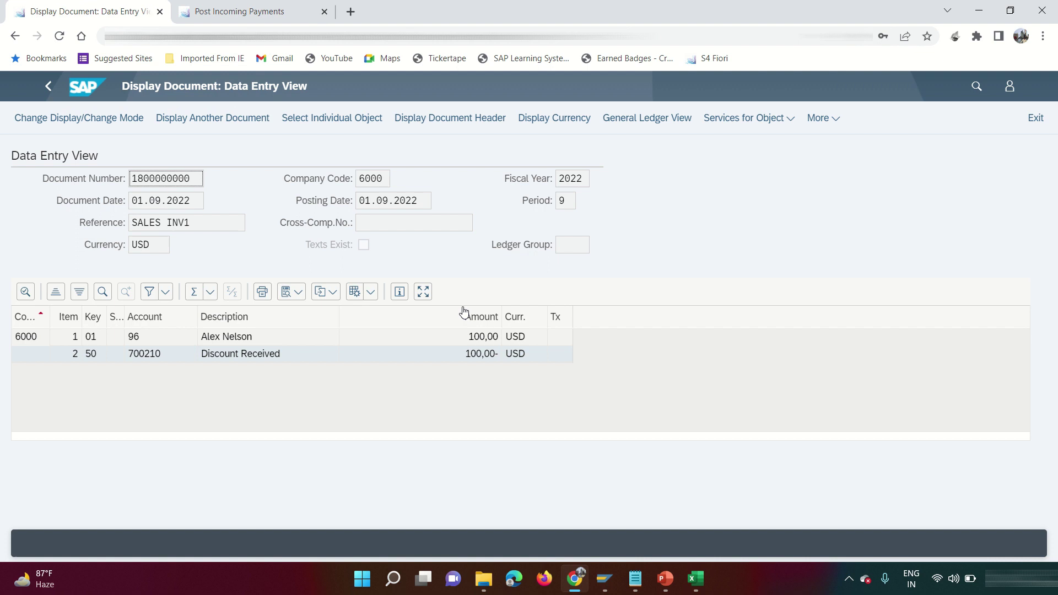
pyautogui.click(246, 12)
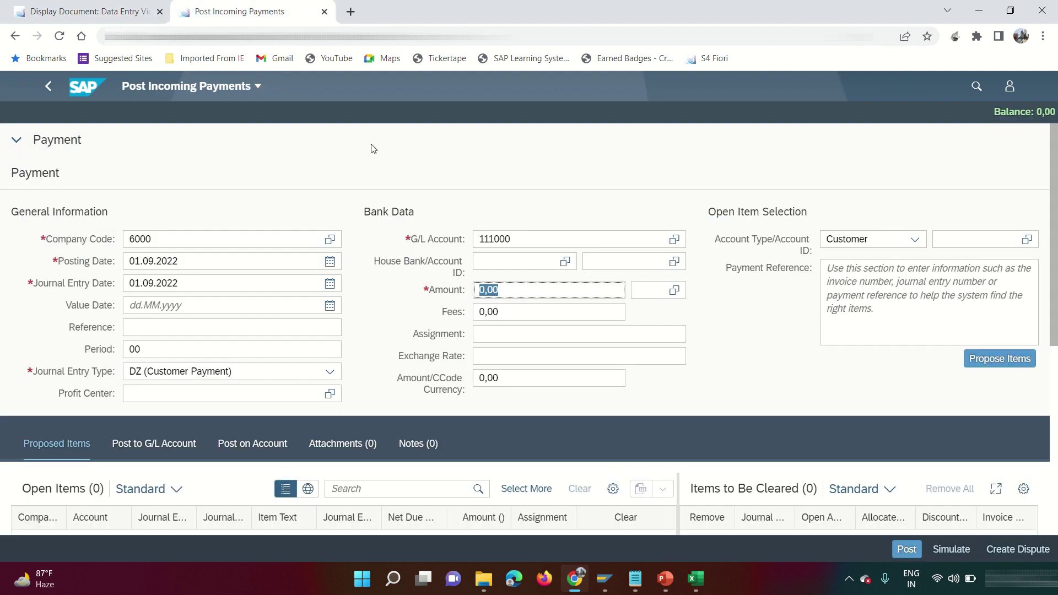
pyautogui.write('90')
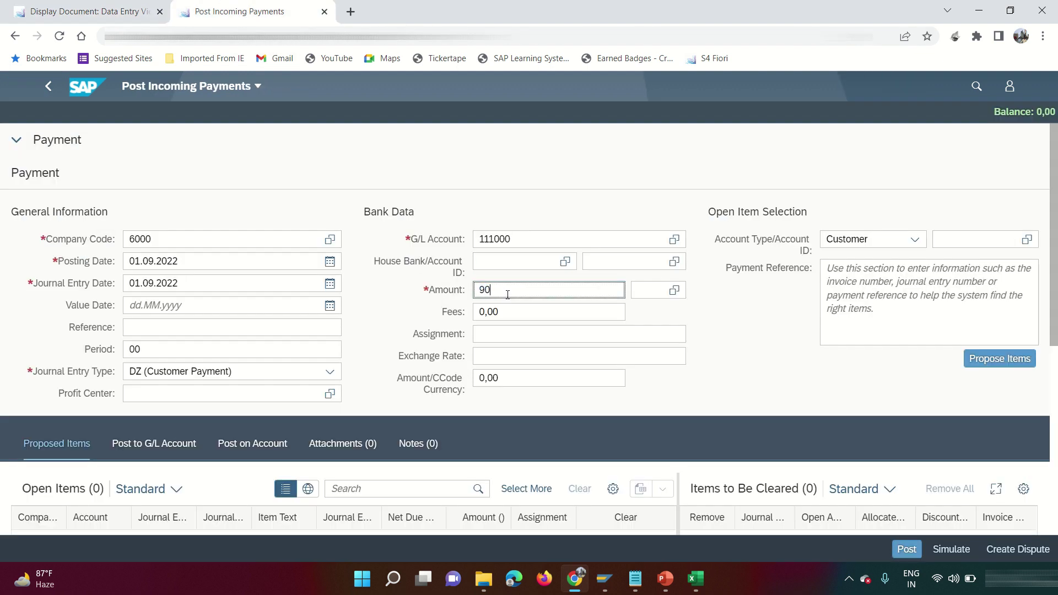
pyautogui.press('Tab')
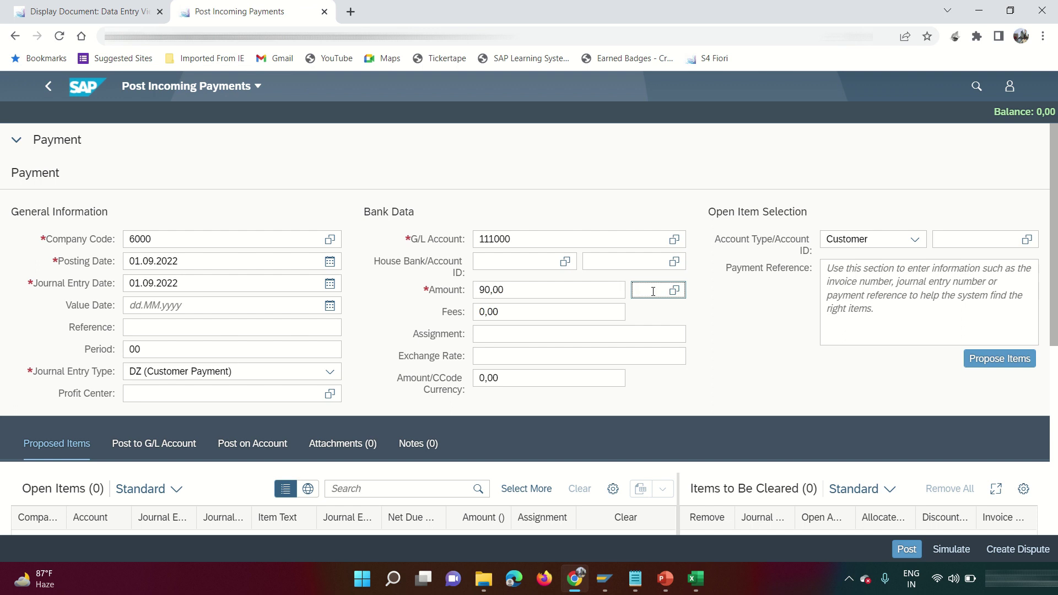
# Look up the customers of company code 6000, choose the invoice's customer for open item selection, and propose the open items.
pyautogui.click(981, 238)
pyautogui.click(145, 15)
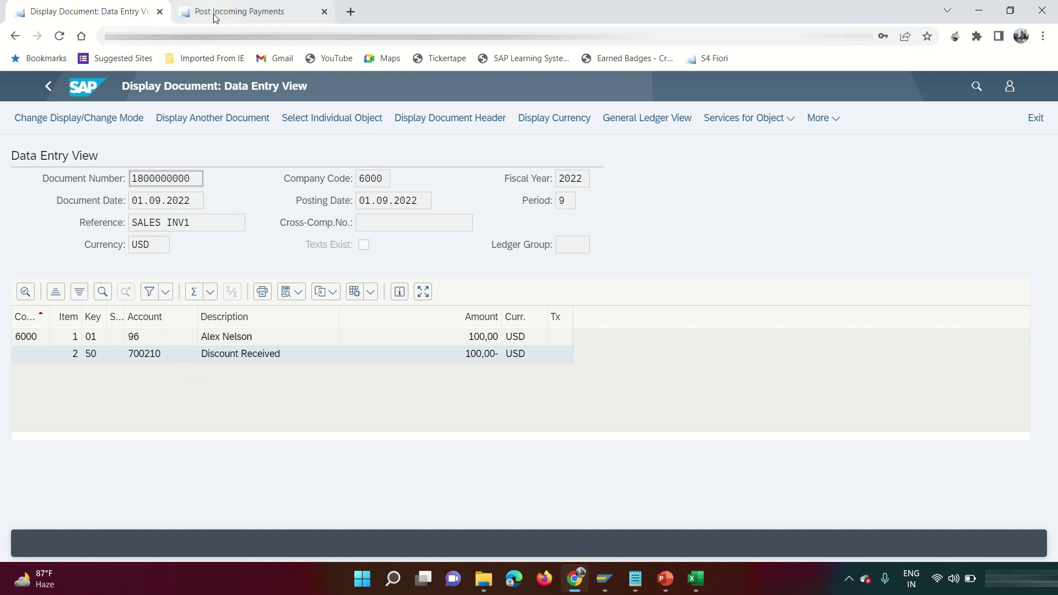
pyautogui.click(238, 11)
pyautogui.click(1026, 240)
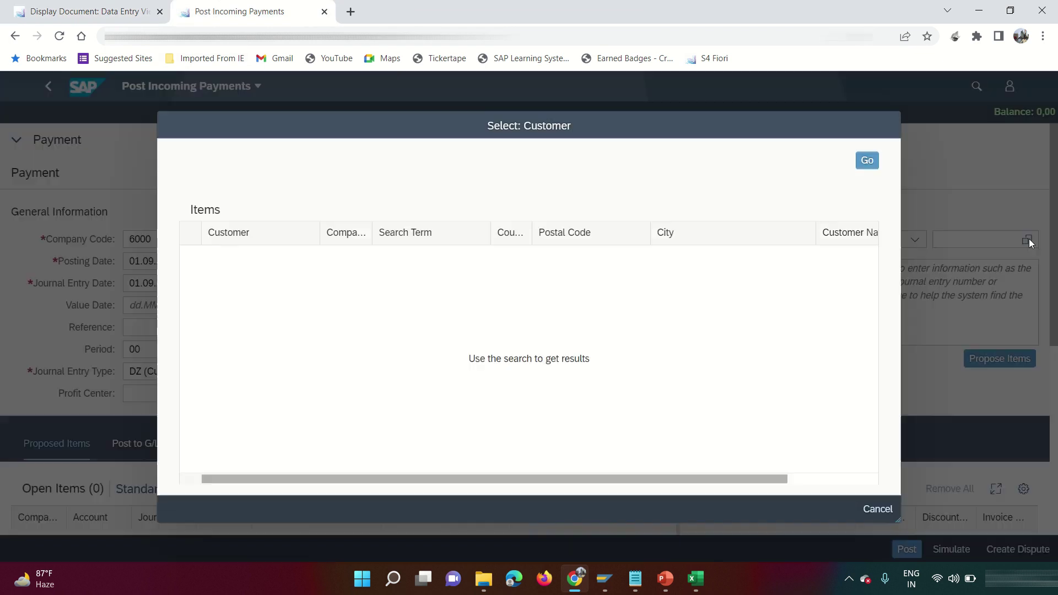
pyautogui.click(858, 161)
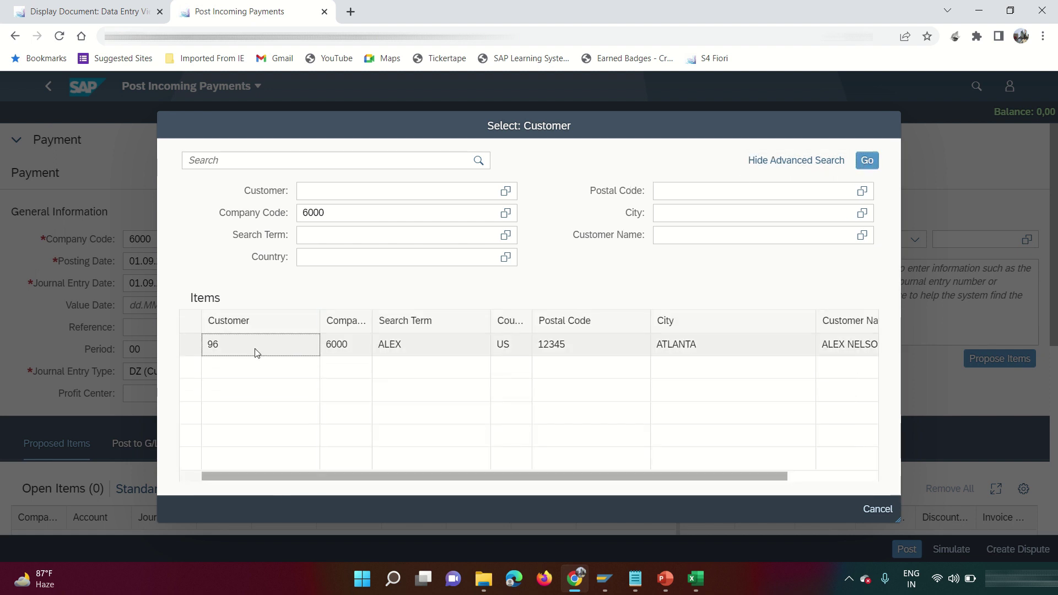
pyautogui.click(255, 350)
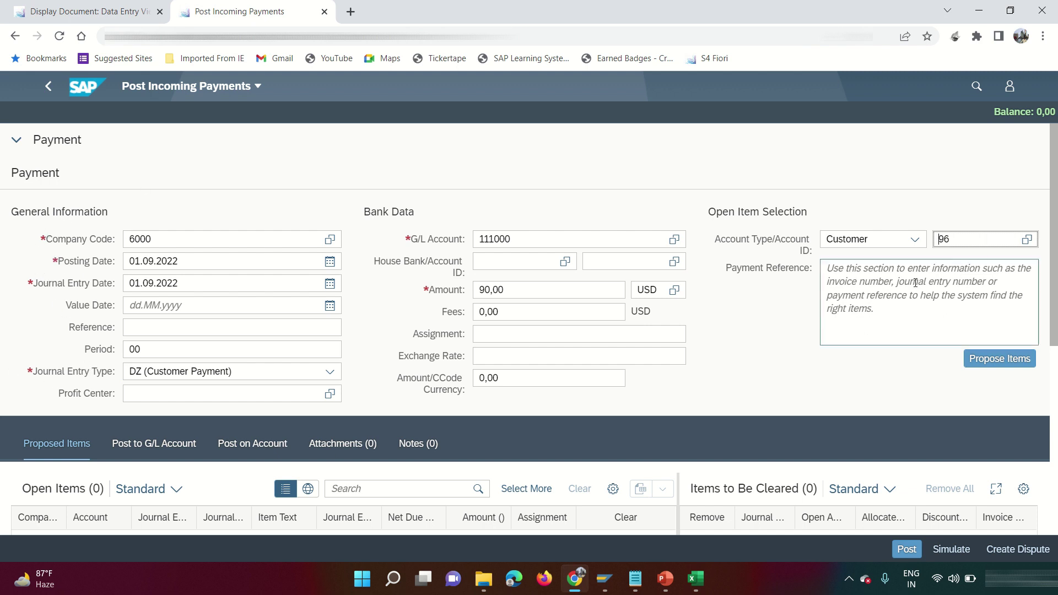
pyautogui.click(1008, 359)
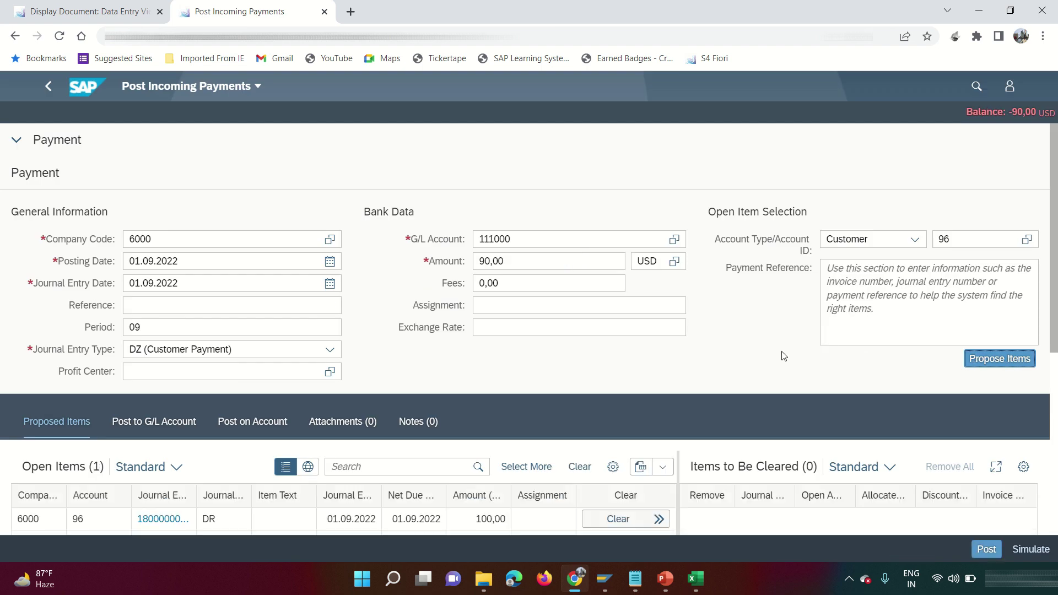
# Move the customer's open invoice to the items to be cleared and set its allocated amount to 90.
pyautogui.scroll(-3, 783, 356)
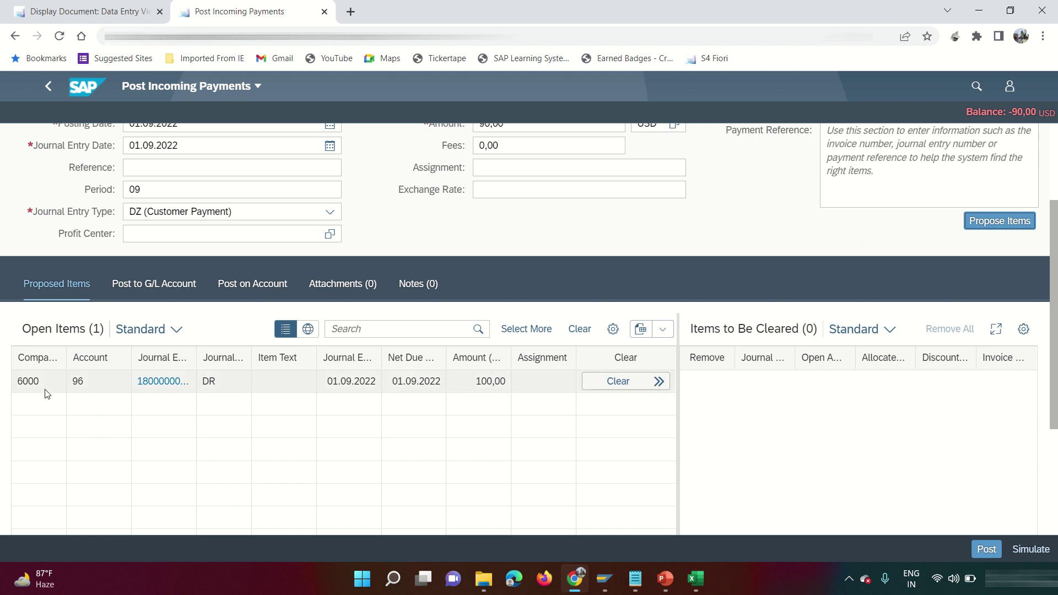
pyautogui.click(617, 389)
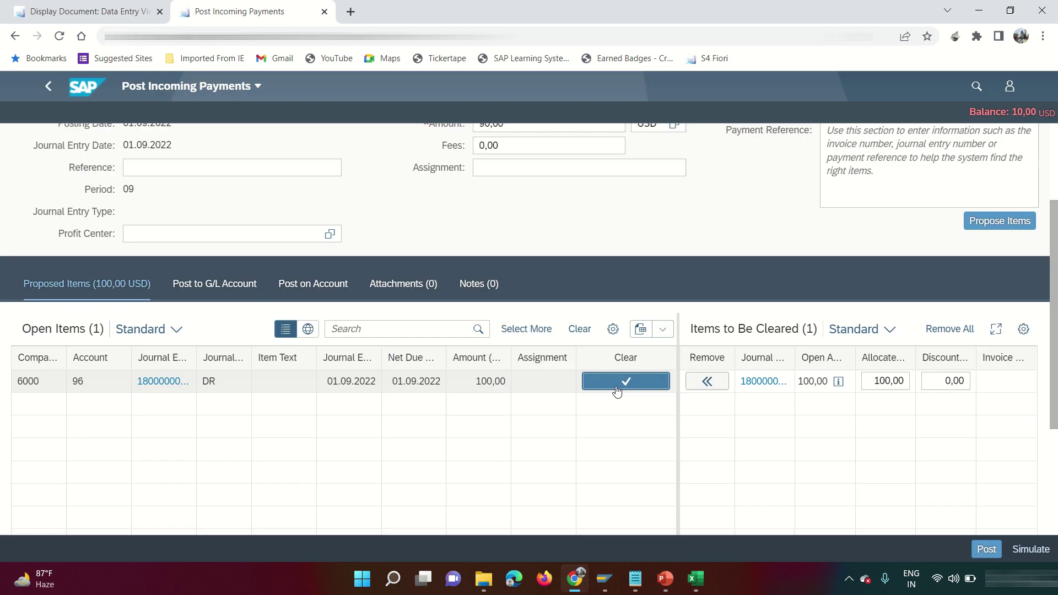
pyautogui.click(893, 381)
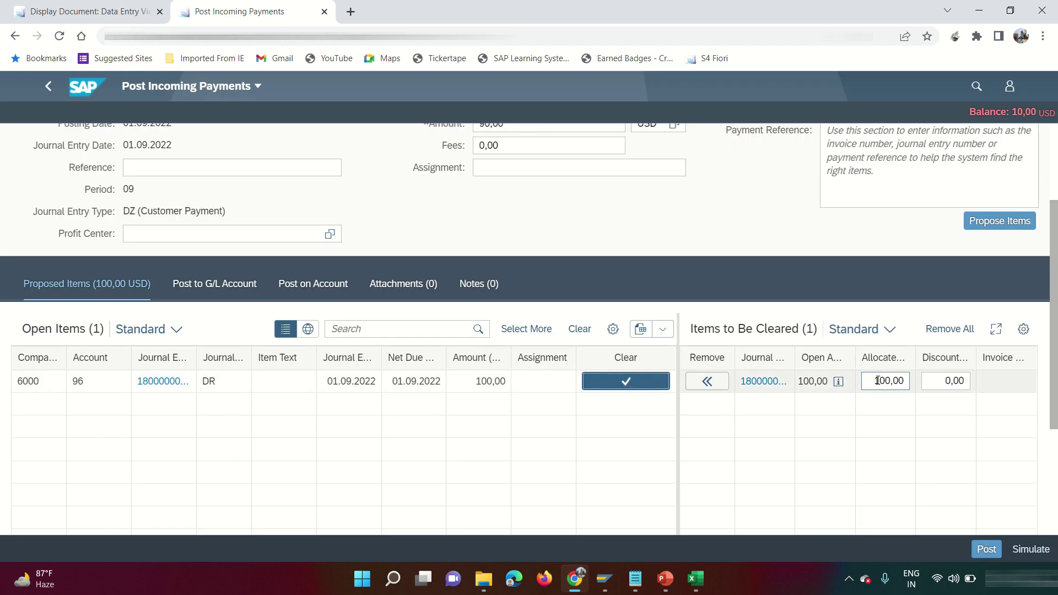
pyautogui.click(892, 381)
pyautogui.doubleClick(897, 381)
pyautogui.write('90')
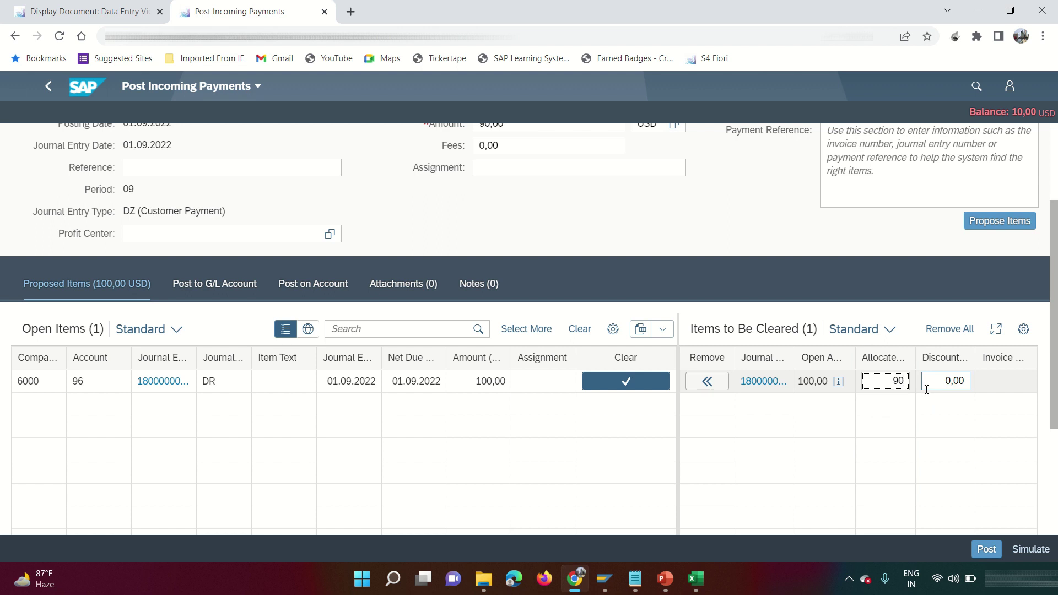
# Post the incoming payment and display the posted journal entry with its line items.
pyautogui.click(986, 549)
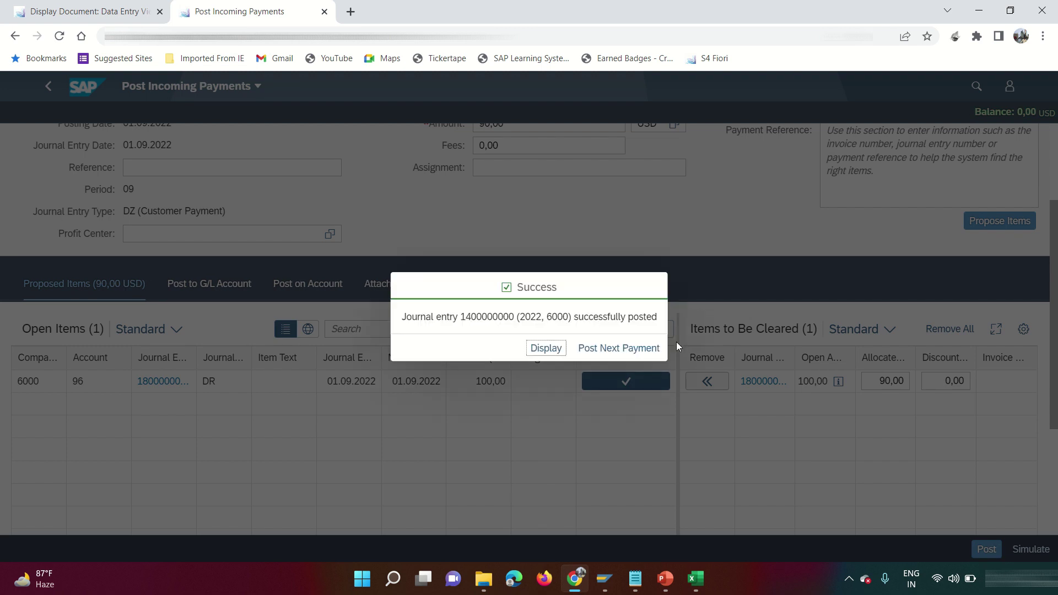
pyautogui.click(545, 348)
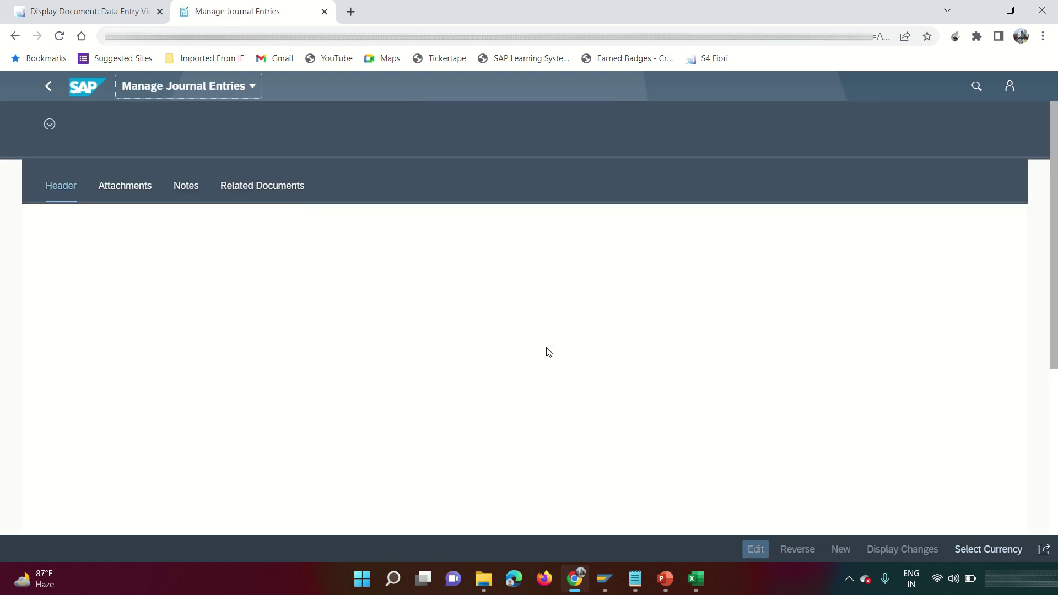
pyautogui.scroll(-2, 545, 350)
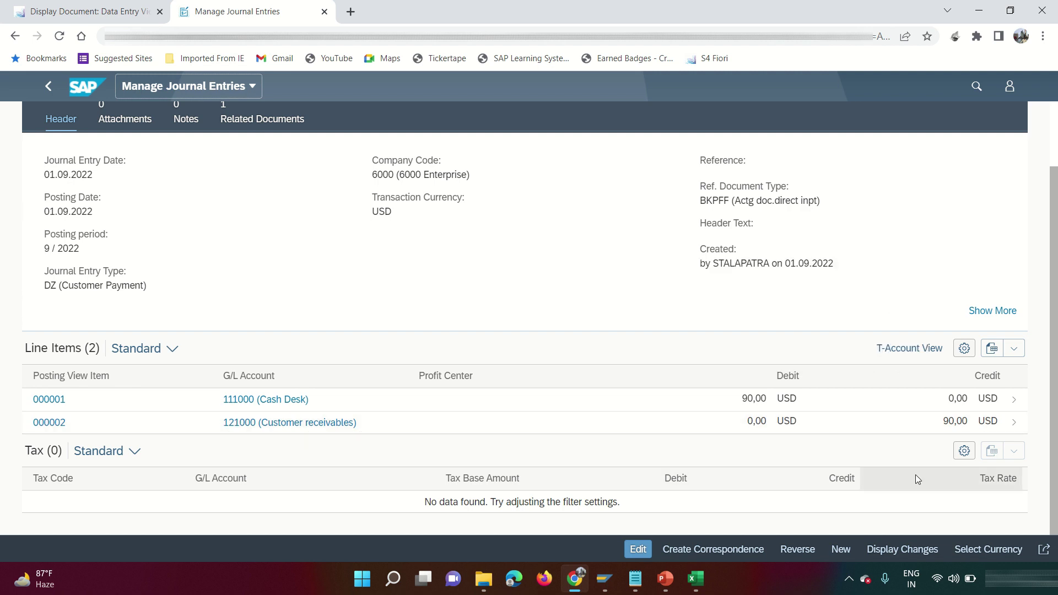
# Examine both line items of the payment journal entry, including assignment, posting key and invoice reference, and return to the home page.
pyautogui.click(1015, 403)
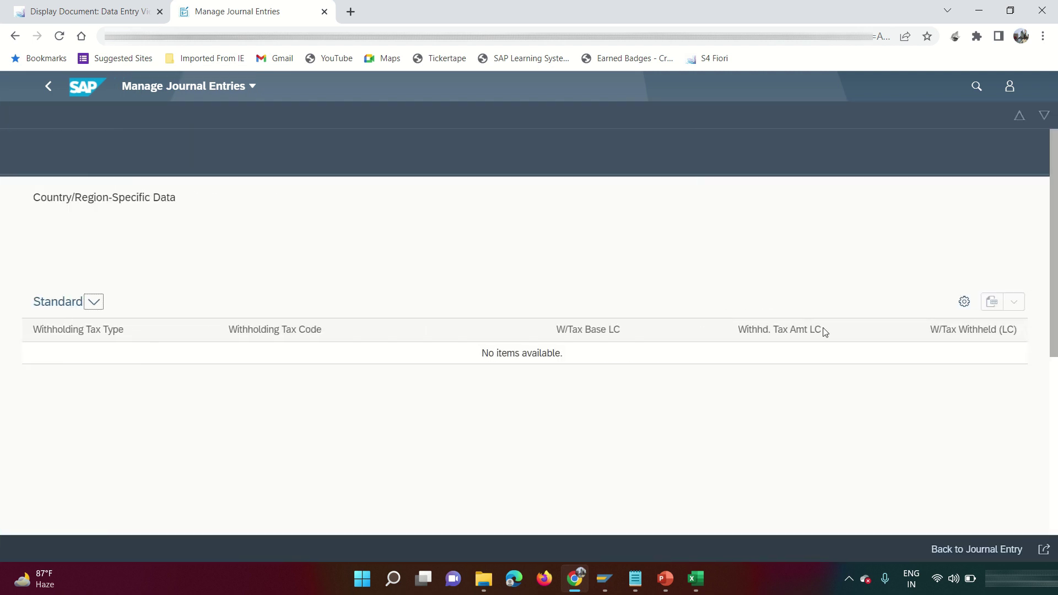
pyautogui.moveTo(412, 301); pyautogui.dragTo(360, 296)
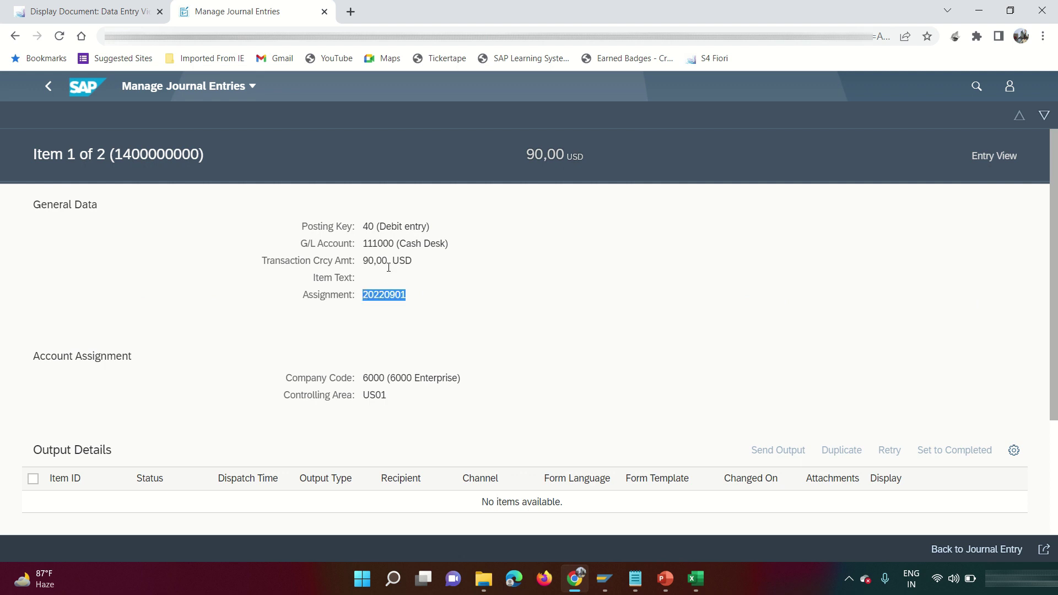
pyautogui.click(1043, 118)
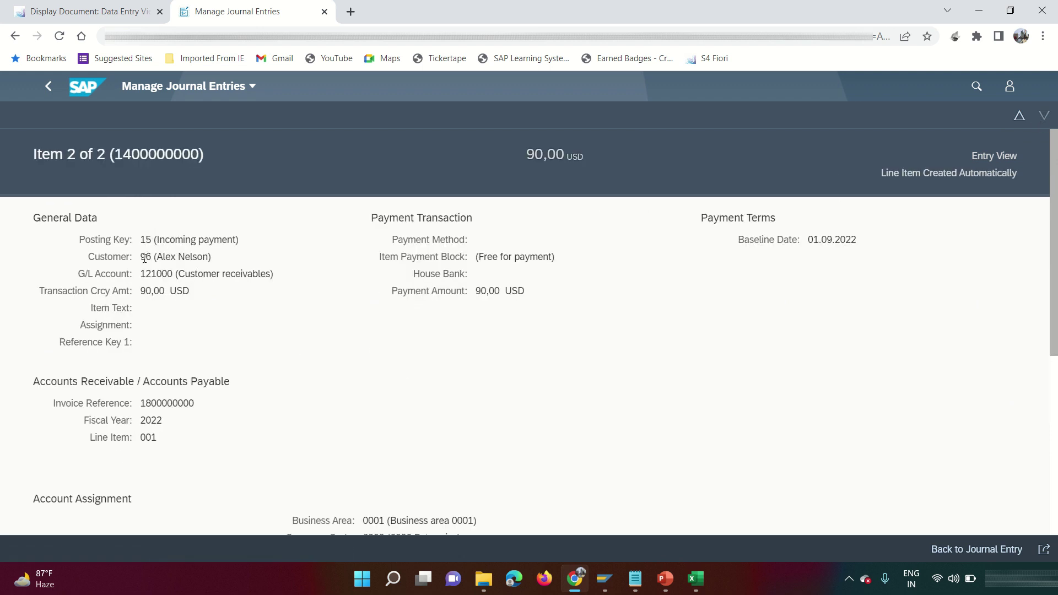
pyautogui.moveTo(144, 259); pyautogui.dragTo(205, 259)
pyautogui.moveTo(141, 243); pyautogui.dragTo(188, 244)
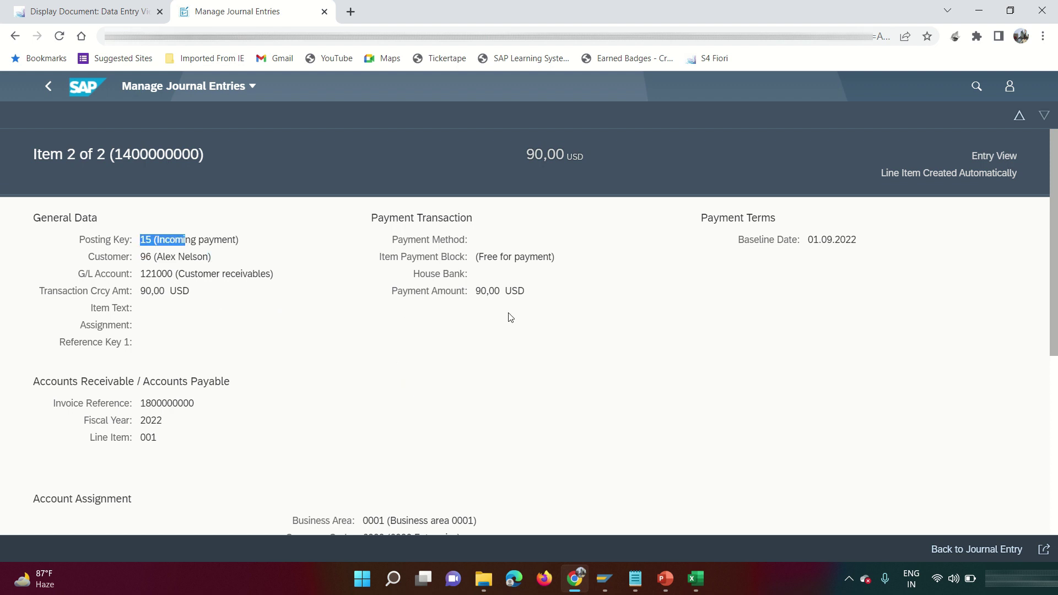
pyautogui.scroll(-3, 347, 364)
pyautogui.moveTo(157, 265); pyautogui.dragTo(195, 267)
pyautogui.doubleClick(159, 282)
pyautogui.doubleClick(148, 299)
pyautogui.scroll(-3, 427, 402)
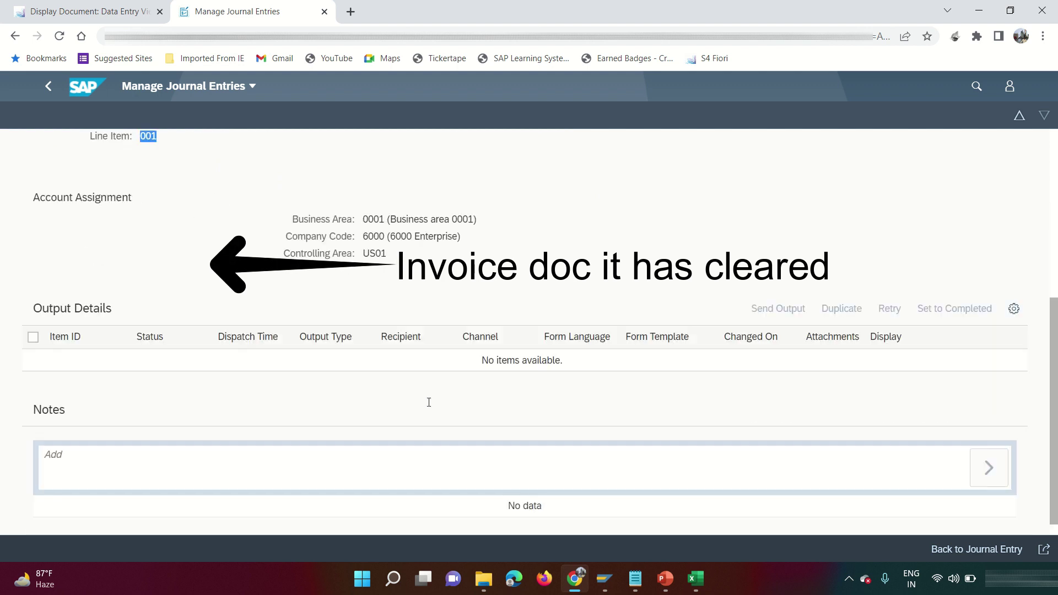
pyautogui.scroll(5, 441, 415)
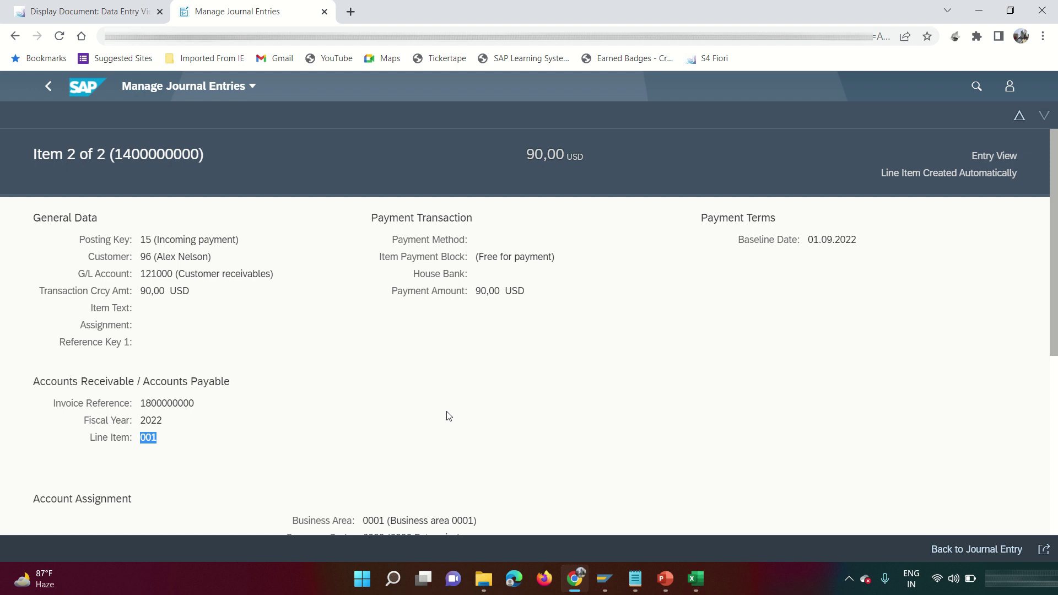
pyautogui.click(82, 91)
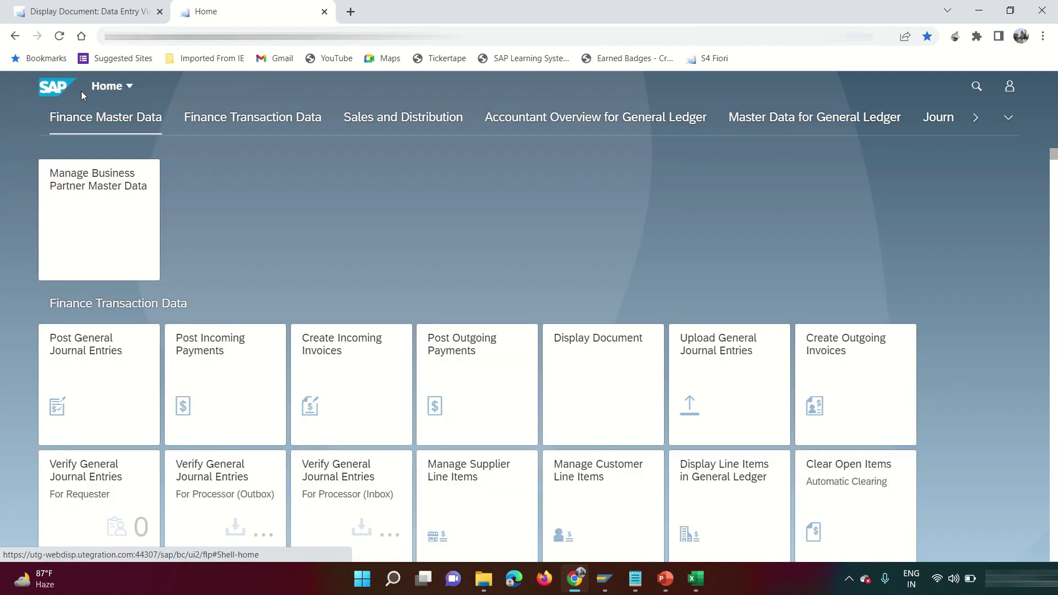